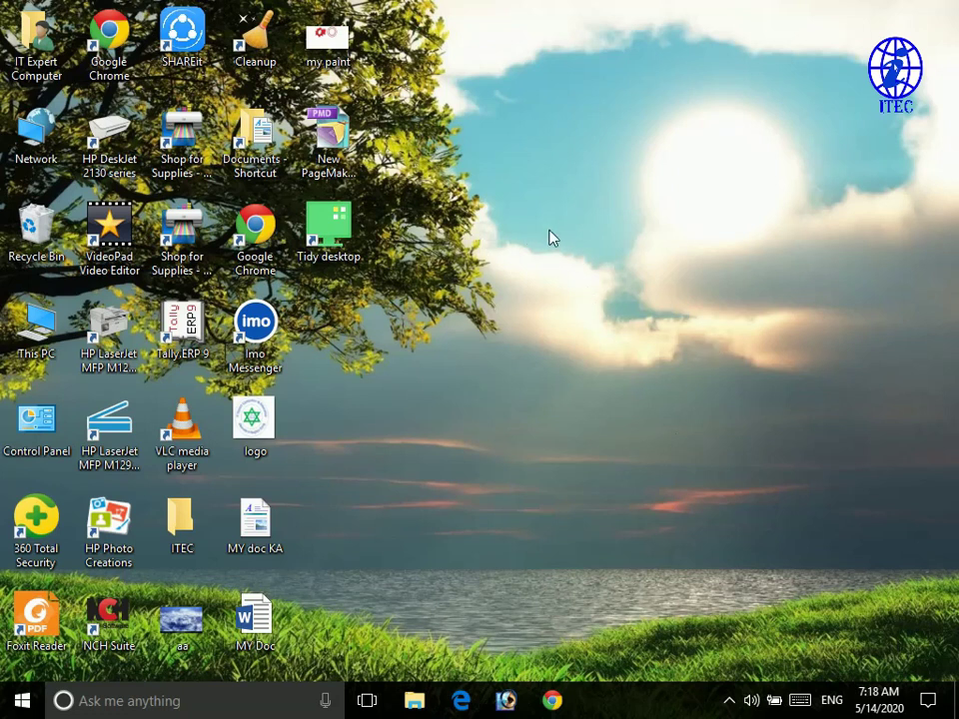
right_click(546, 188)
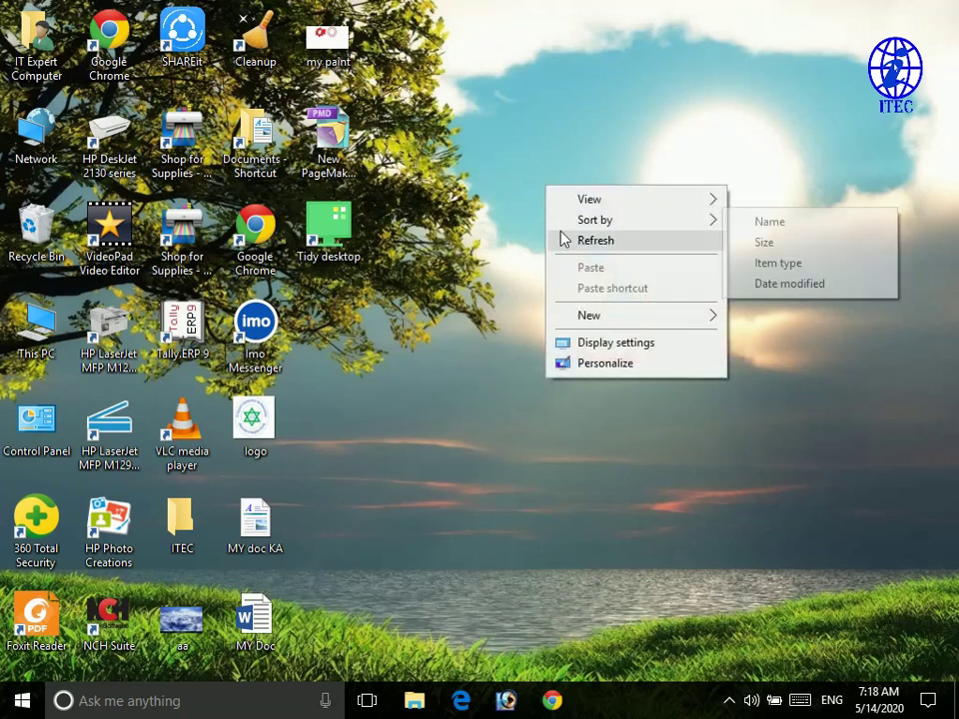
click(592, 244)
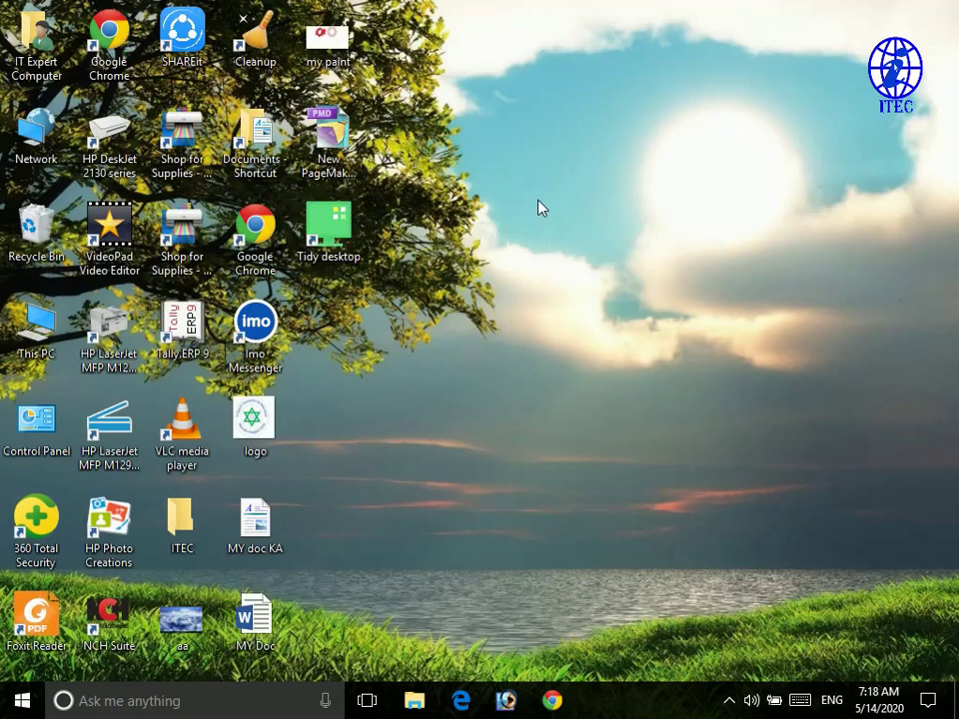
right_click(538, 208)
click(596, 256)
right_click(633, 208)
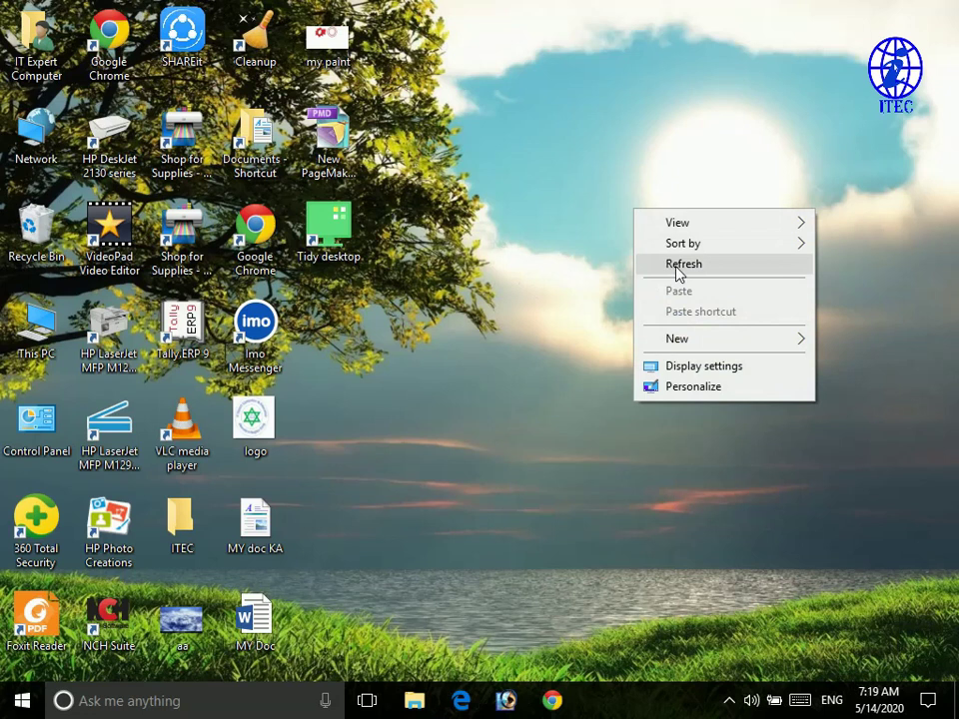
click(678, 266)
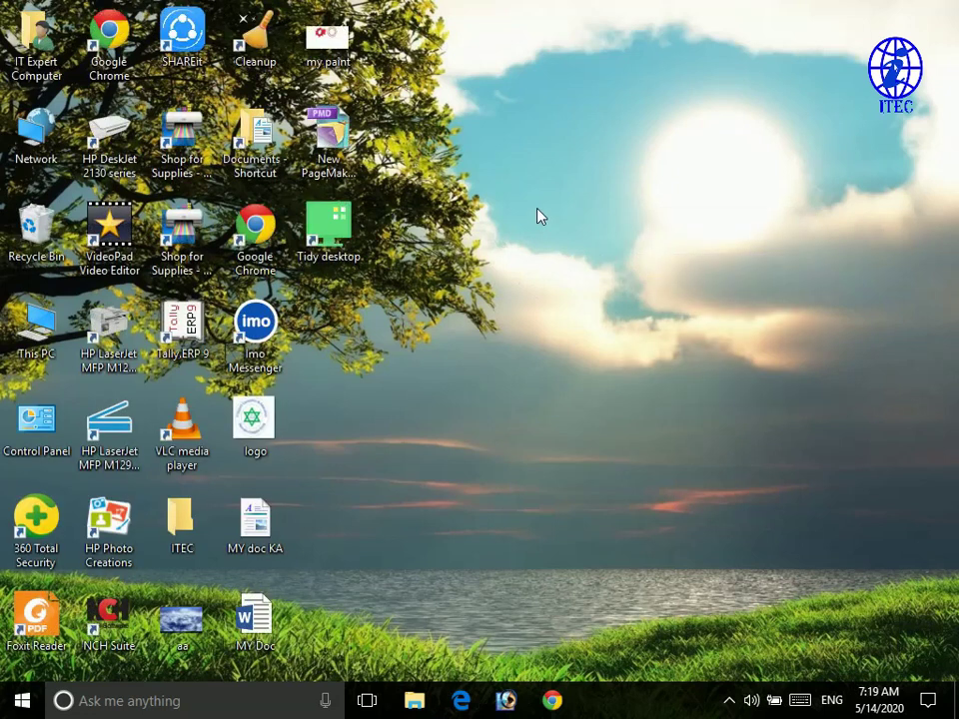
right_click(539, 212)
click(591, 265)
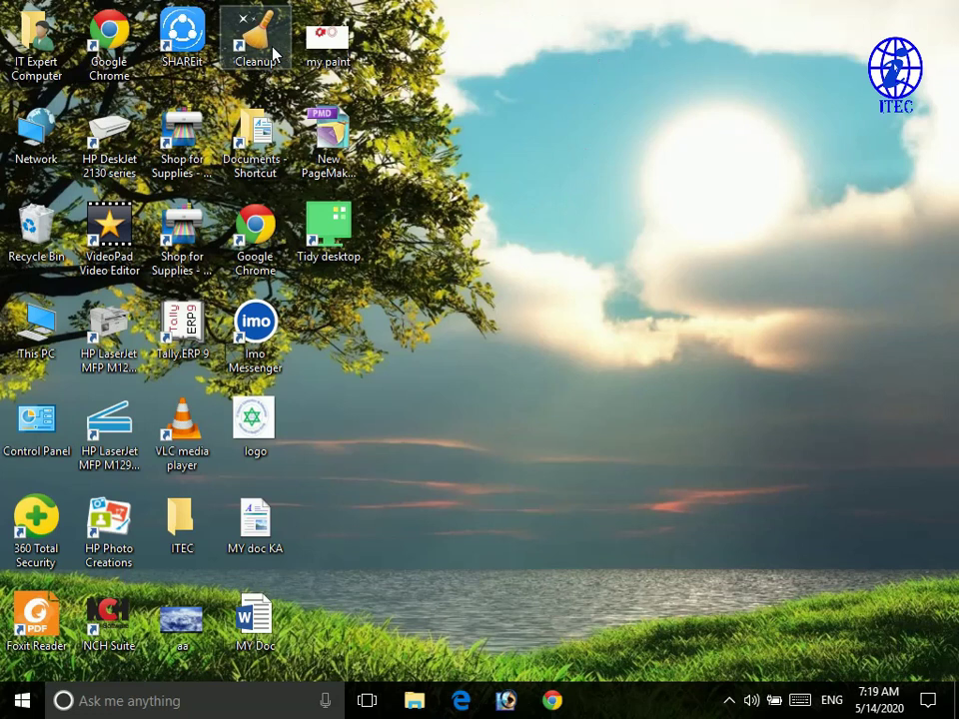
right_click(574, 154)
click(589, 205)
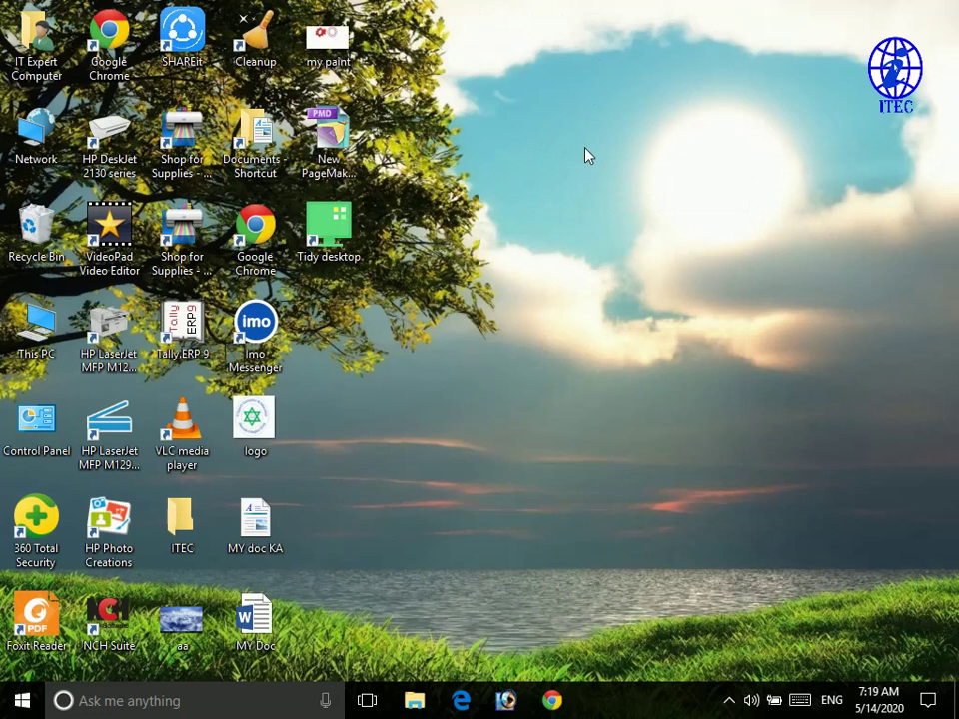
right_click(602, 163)
click(626, 218)
right_click(561, 273)
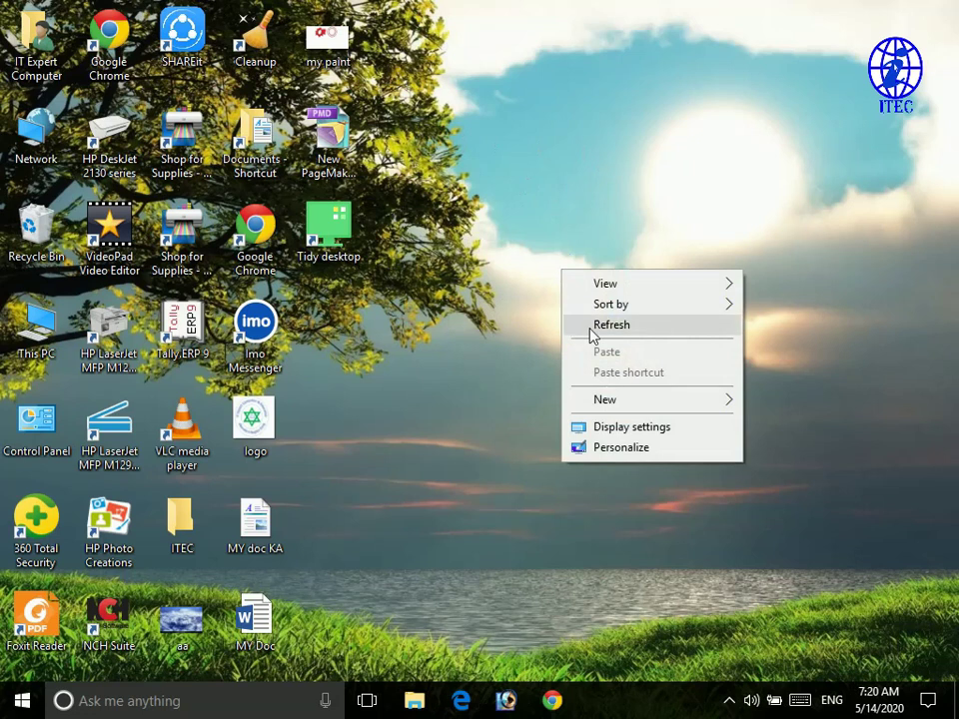
click(589, 325)
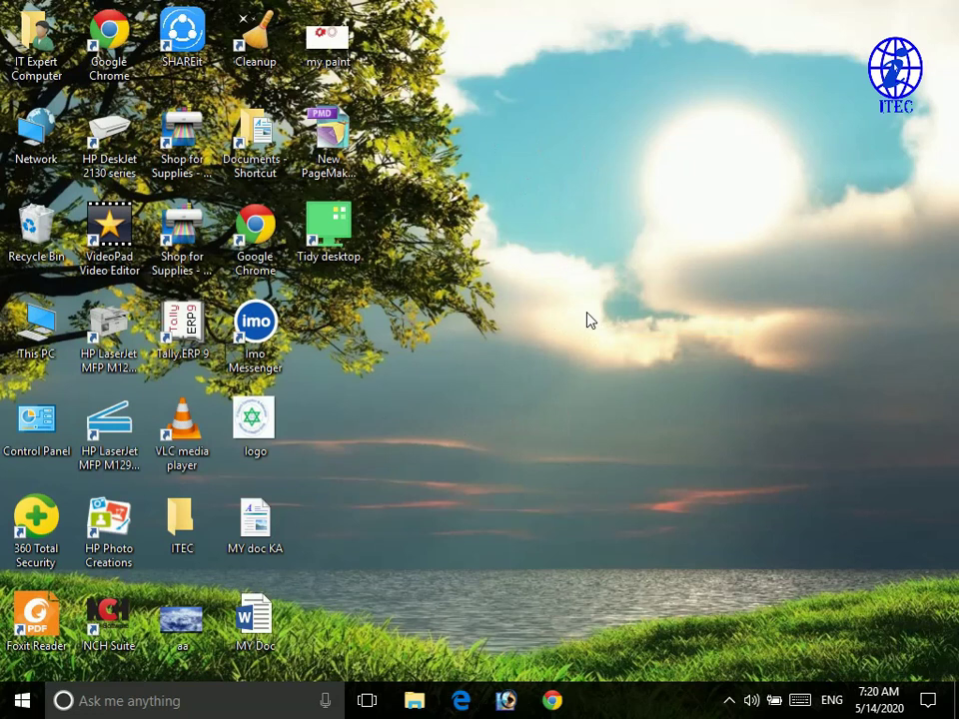
right_click(609, 197)
click(631, 255)
Step: Look through the installed apps list and expand the Windows System folder to locate Control Panel
key(super)
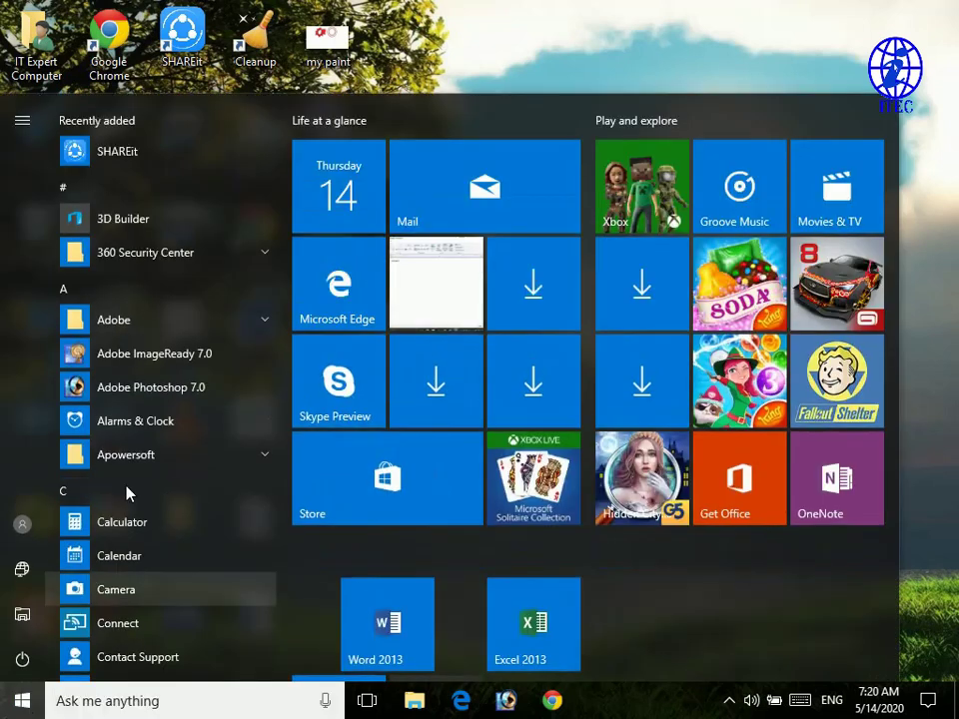
scroll(137, 469, down, 2)
scroll(137, 519, down, 12)
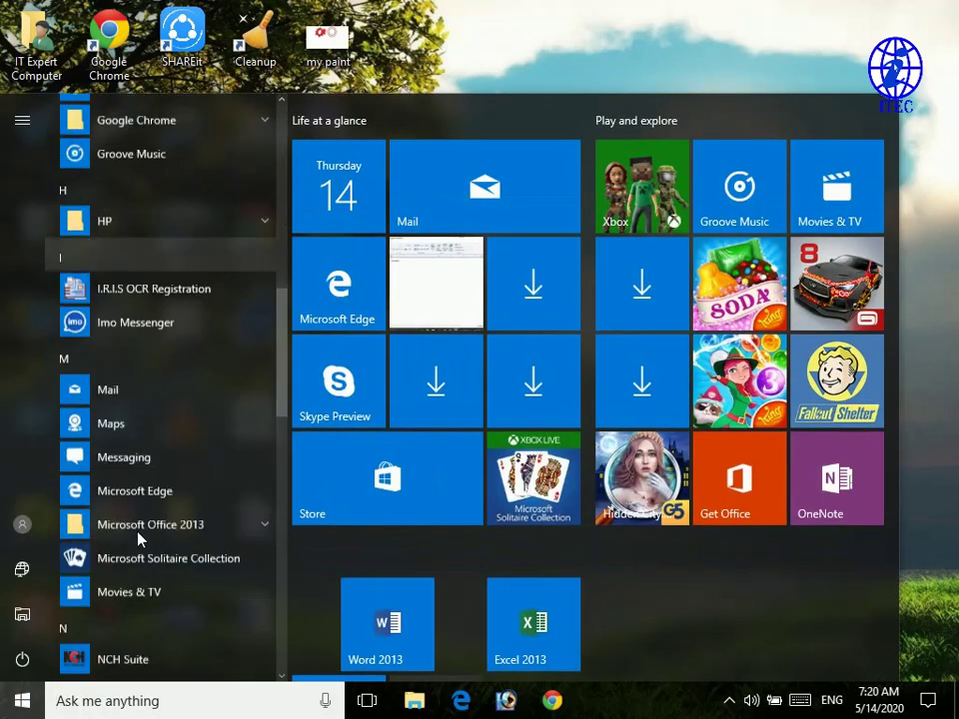
scroll(139, 537, down, 5)
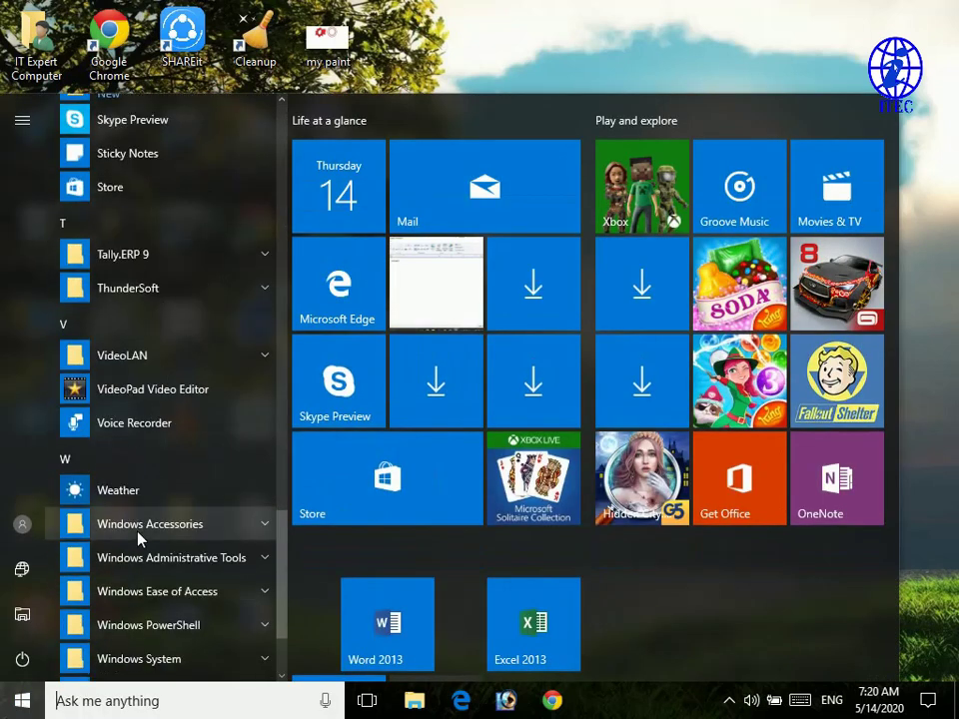
scroll(140, 536, down, 3)
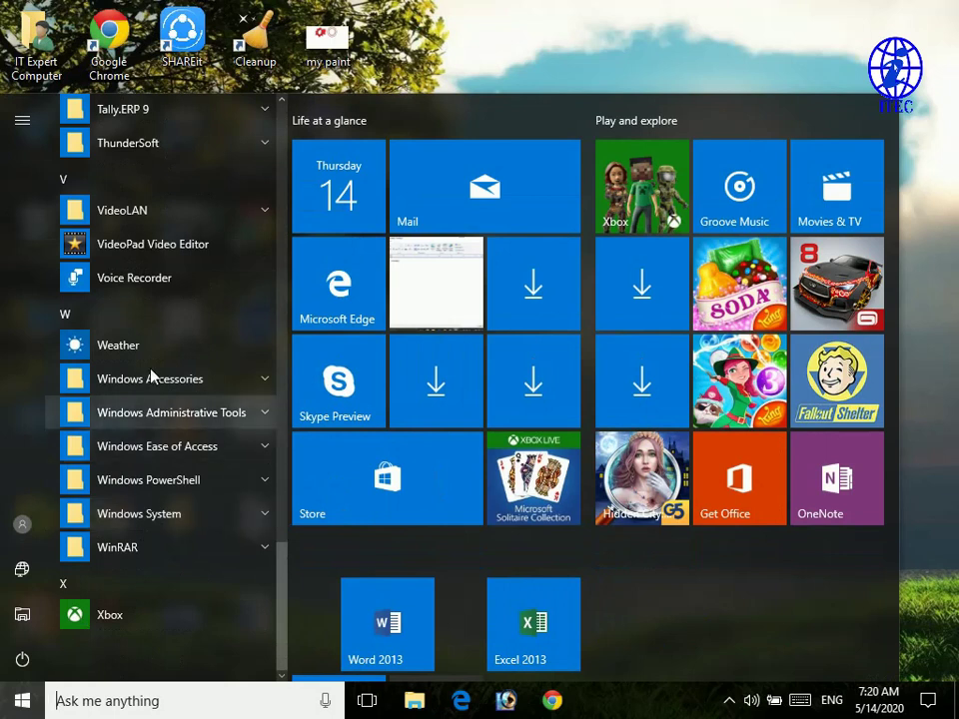
click(157, 519)
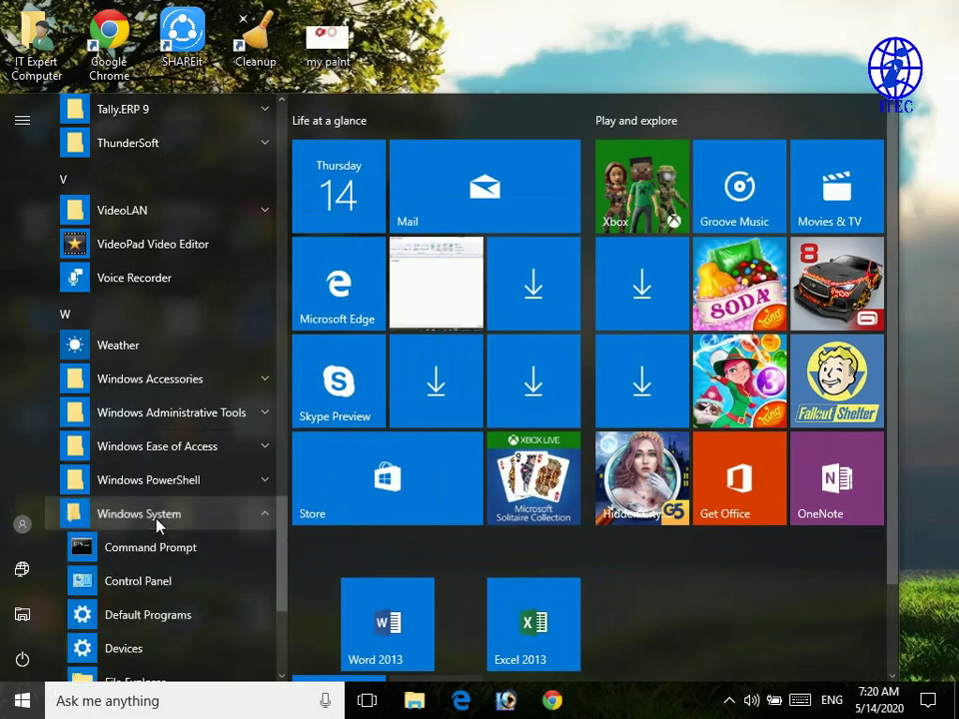
click(670, 8)
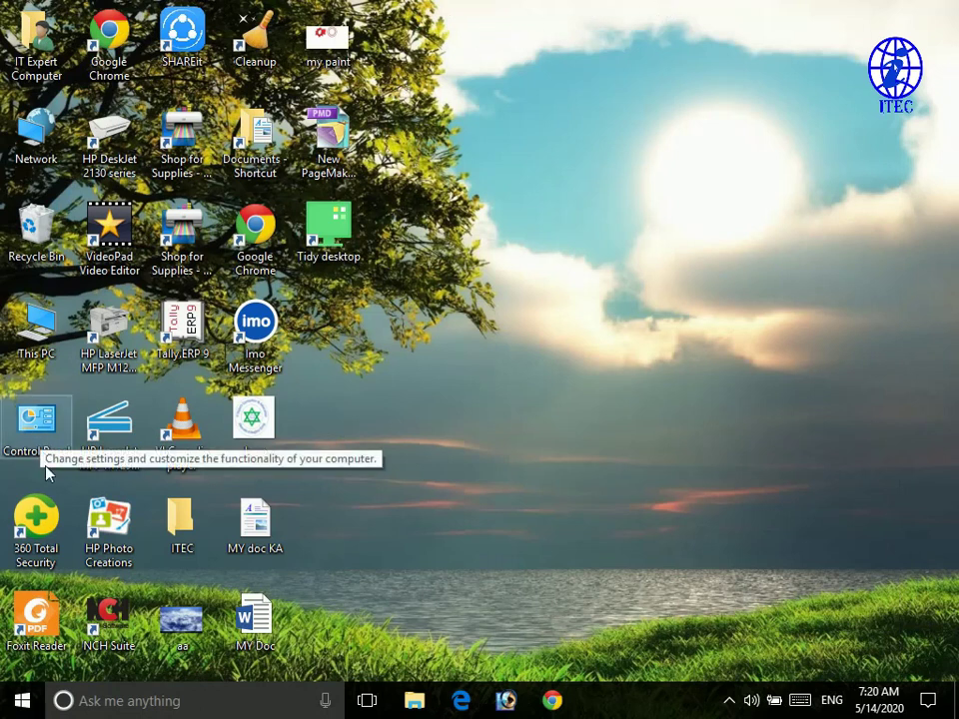
Step: Search Windows for Control Panel, open it and have its window fill the screen
click(116, 712)
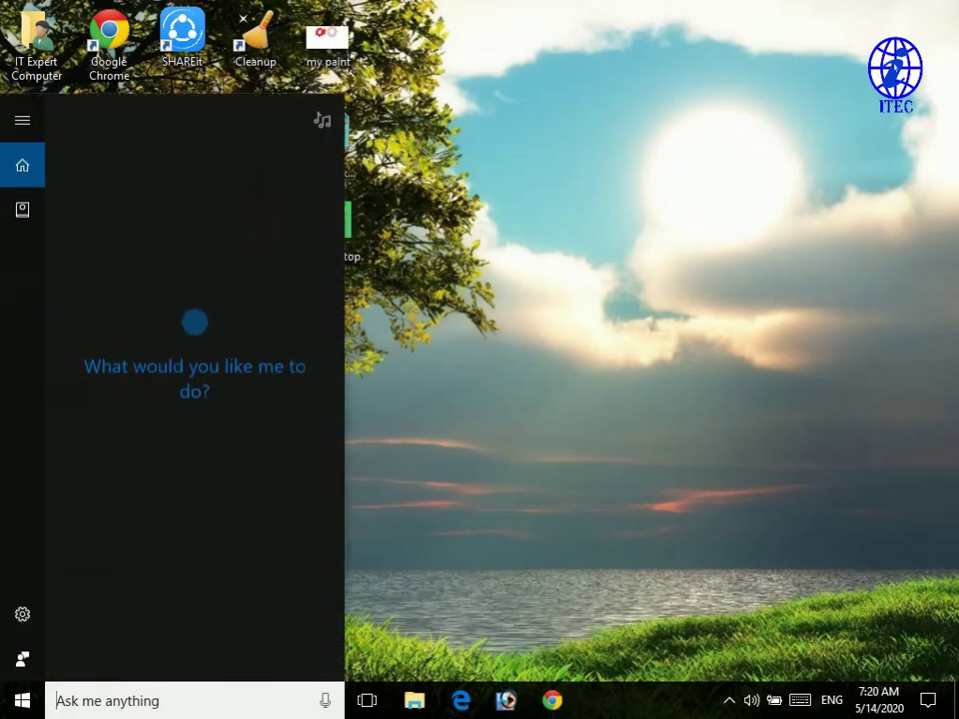
text(c)
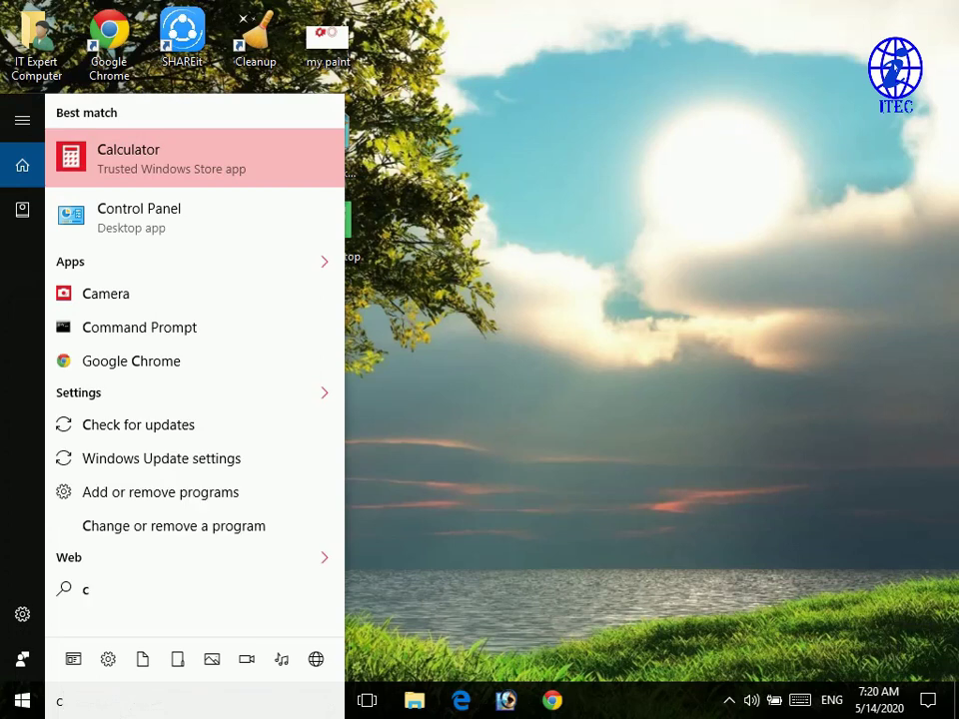
text(ontorl panel)
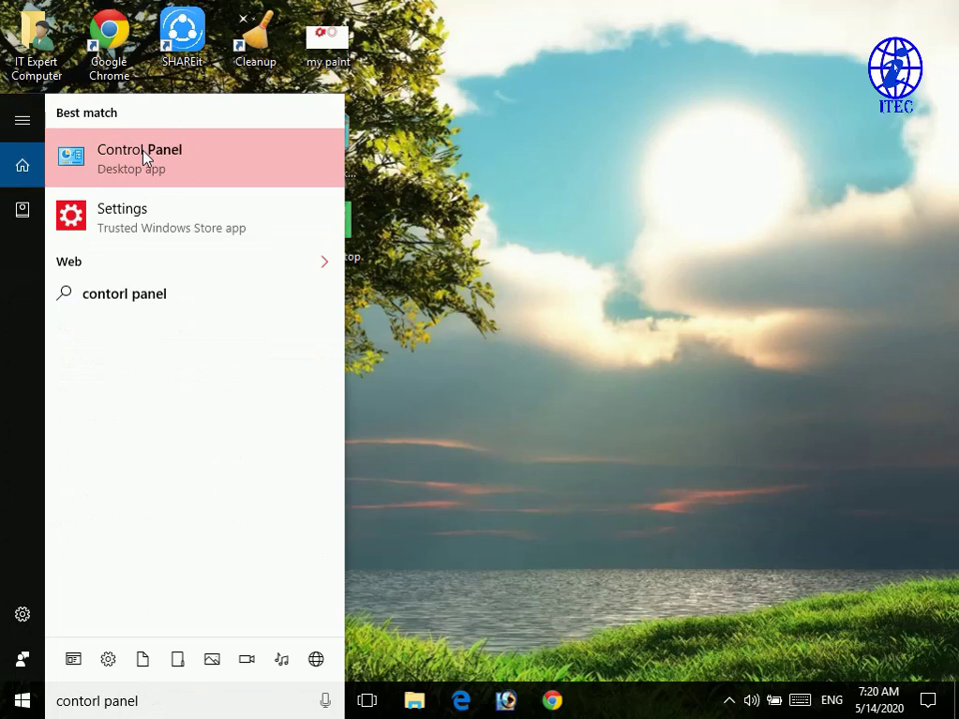
click(143, 153)
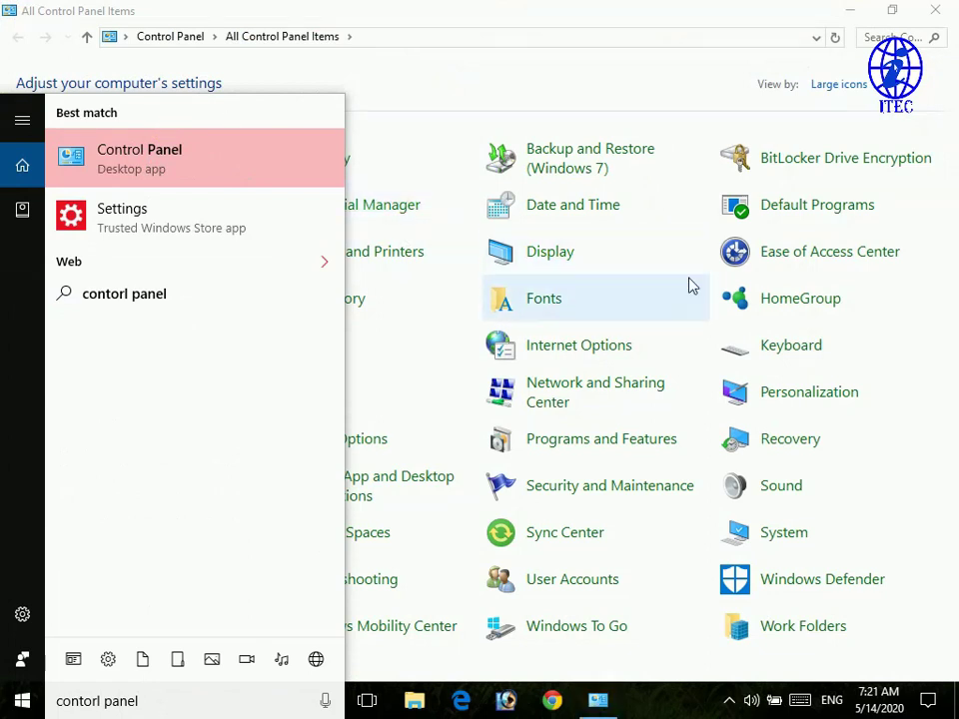
click(652, 85)
key(super+Down)
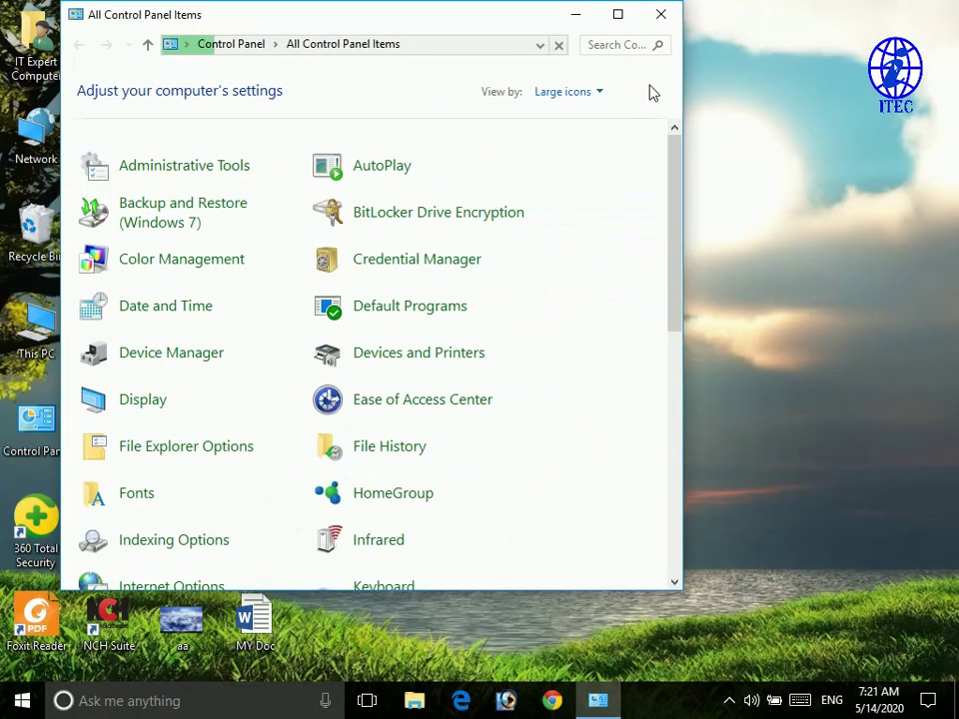
click(617, 15)
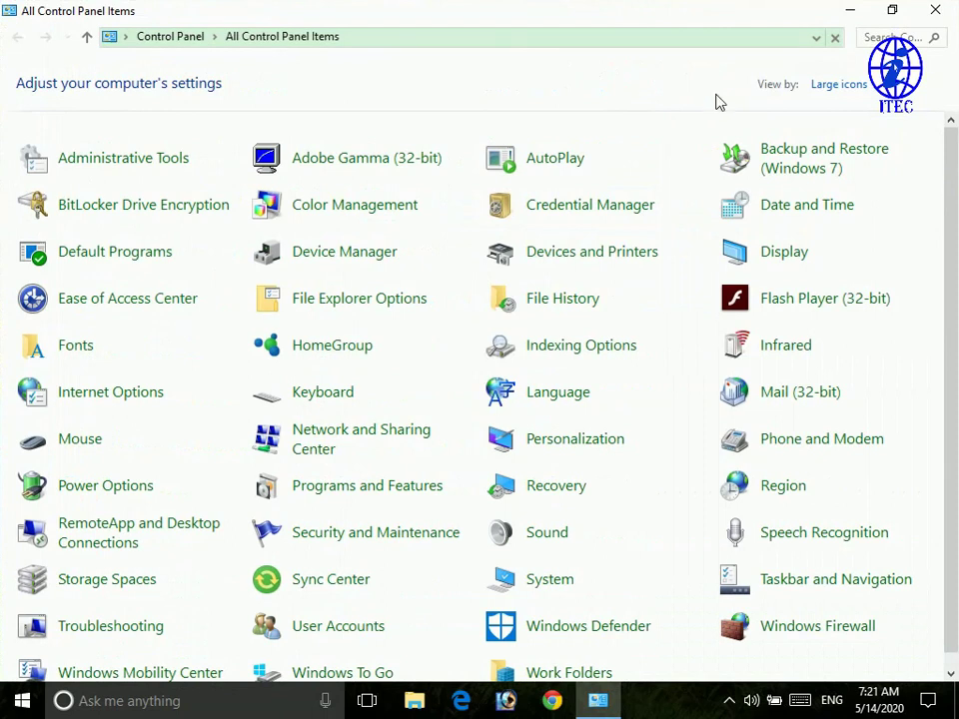
Step: Show the Control Panel items by Category and return them to Large icons
click(840, 88)
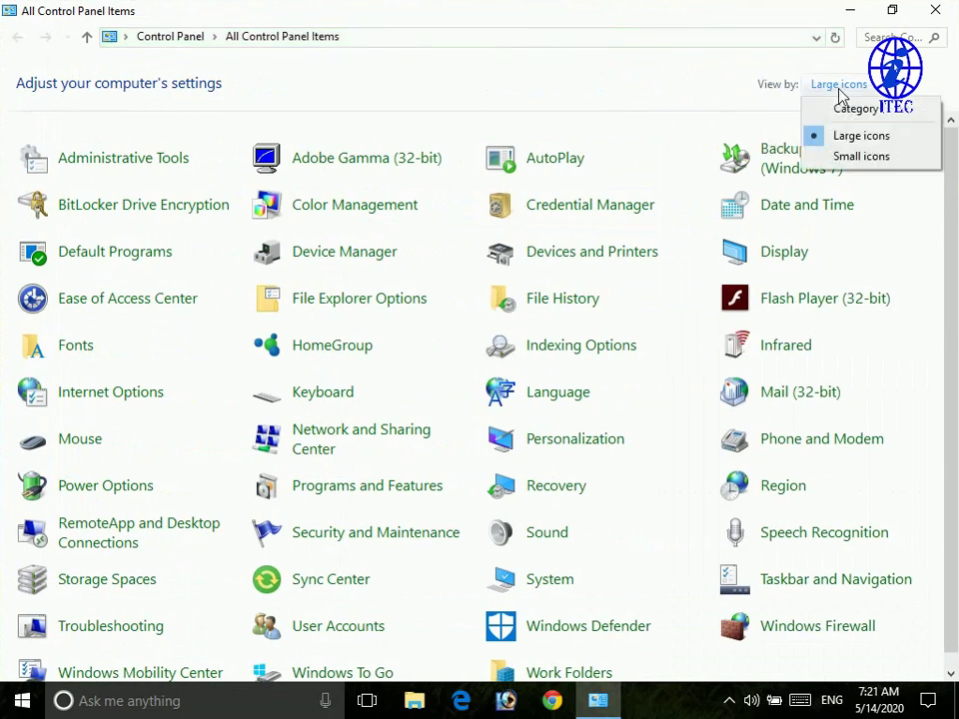
click(841, 110)
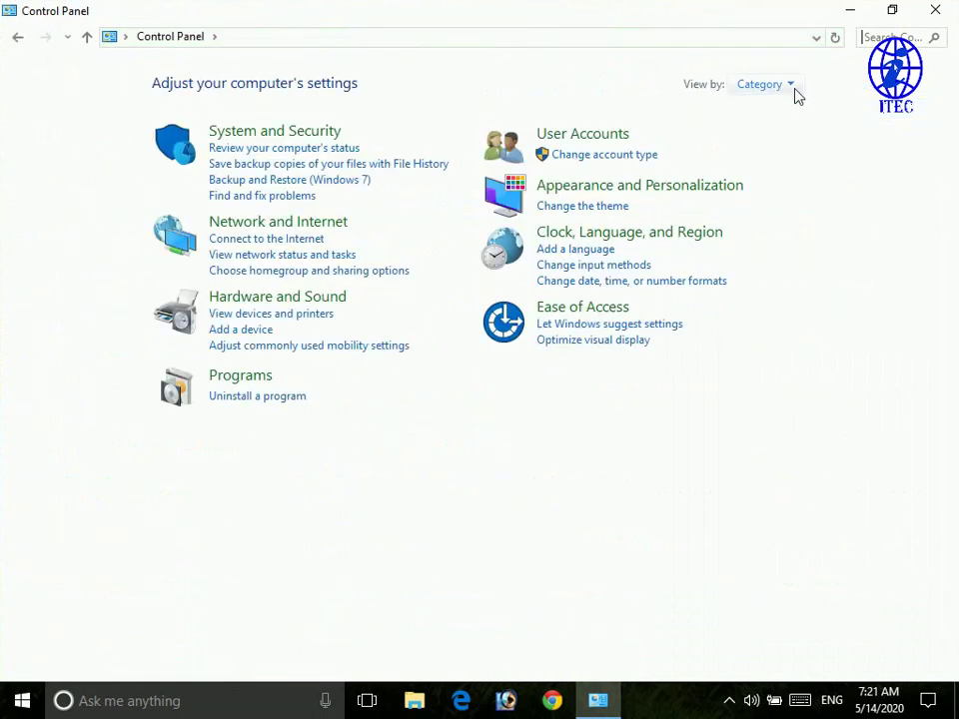
click(759, 87)
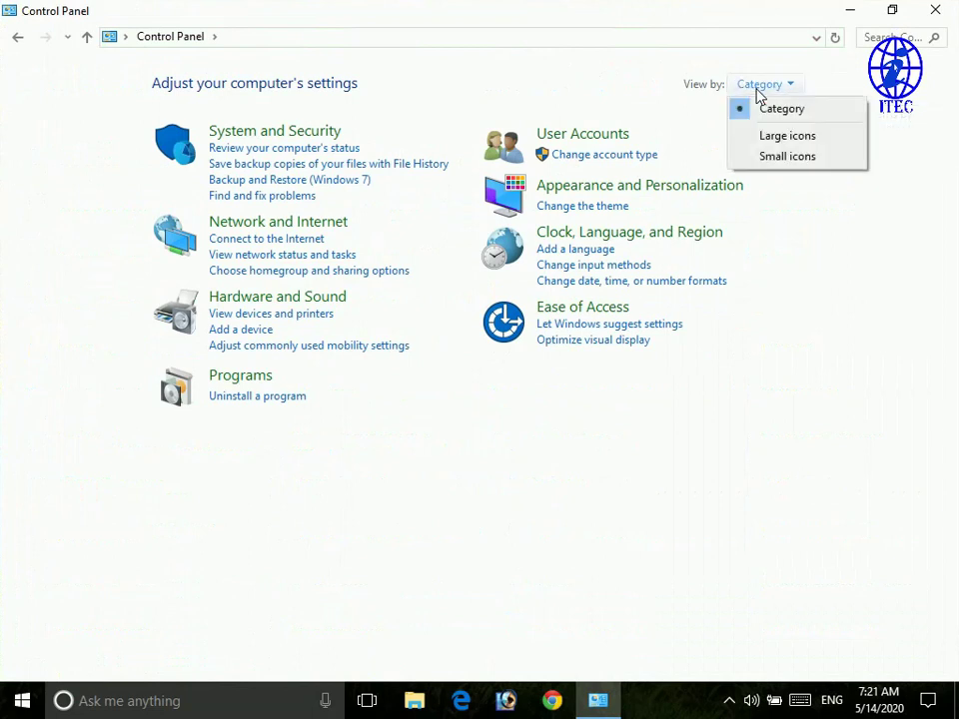
click(787, 142)
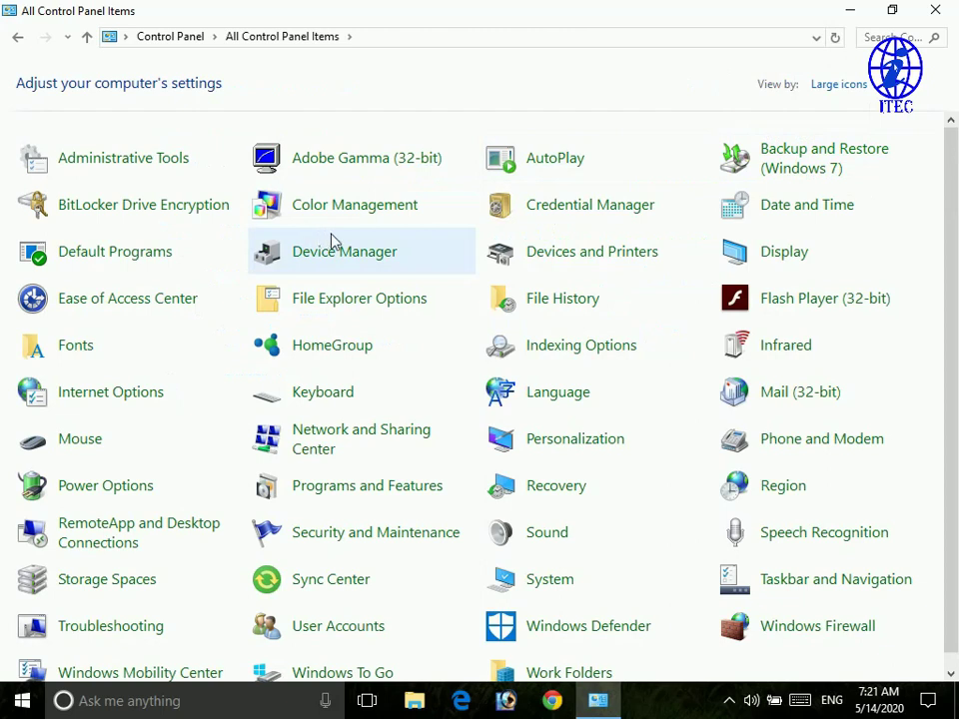
Step: Open the Mouse settings from Control Panel and move the Mouse Properties dialog toward the upper middle of the screen
scroll(299, 369, down, 1)
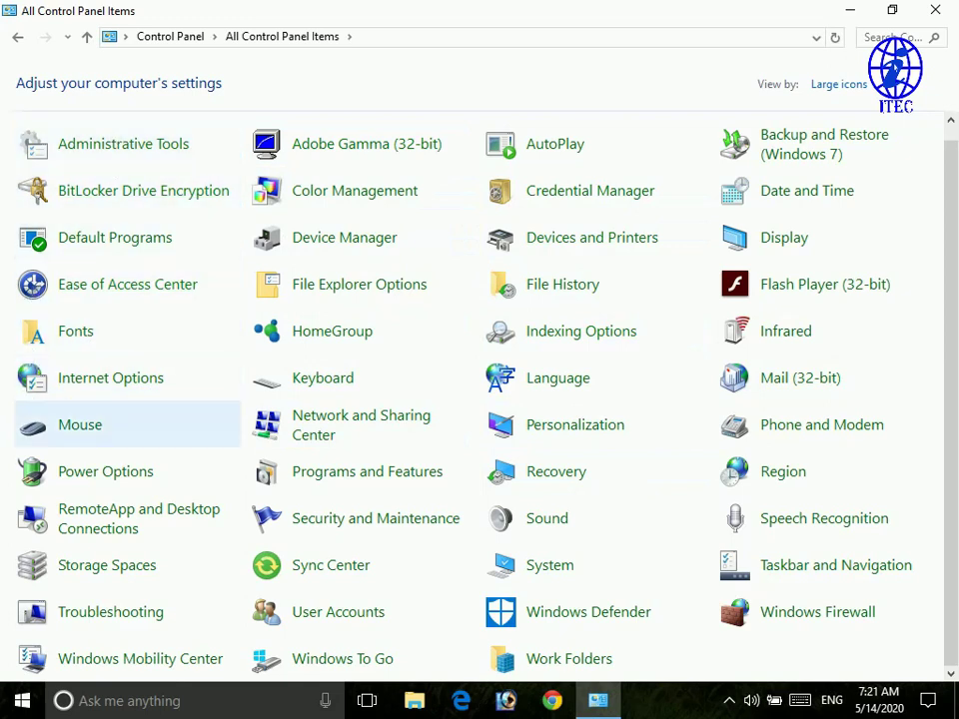
click(79, 439)
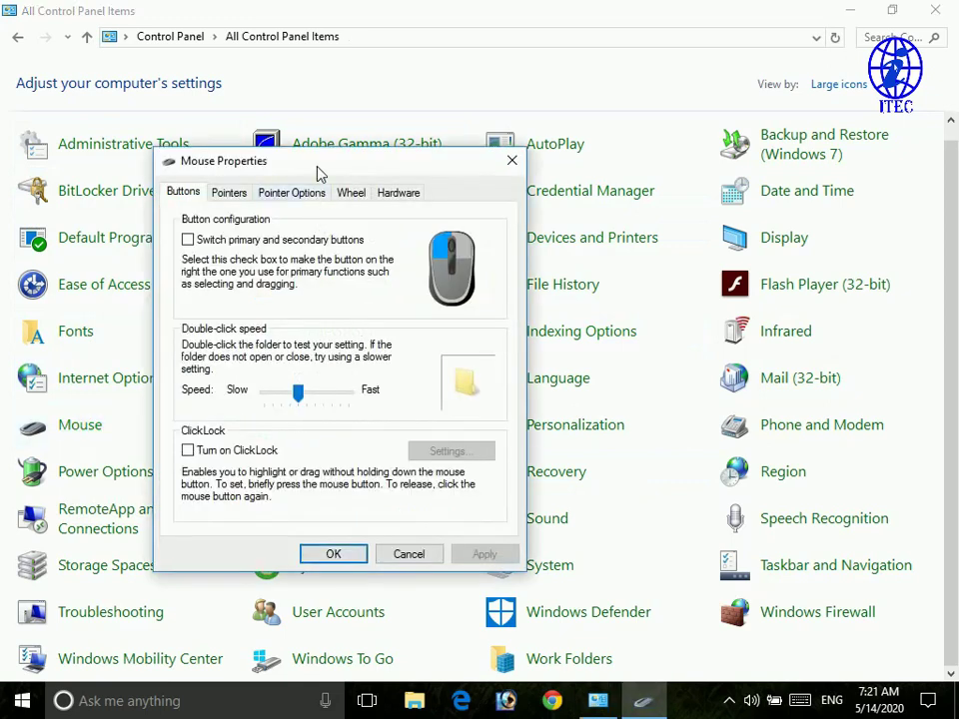
drag(315, 172, 414, 172)
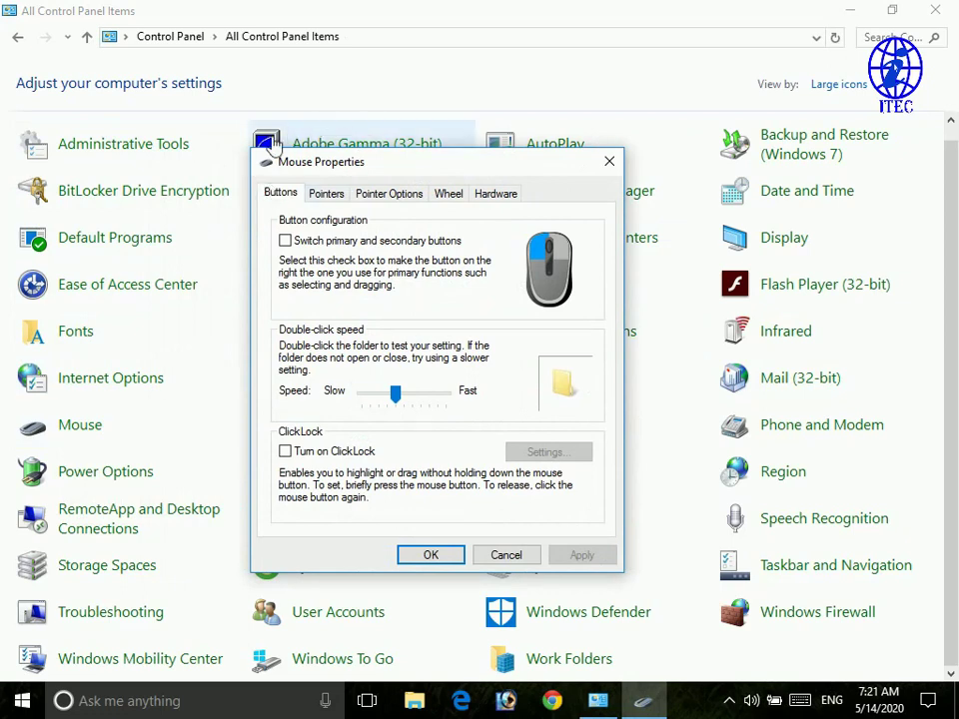
drag(421, 171, 464, 133)
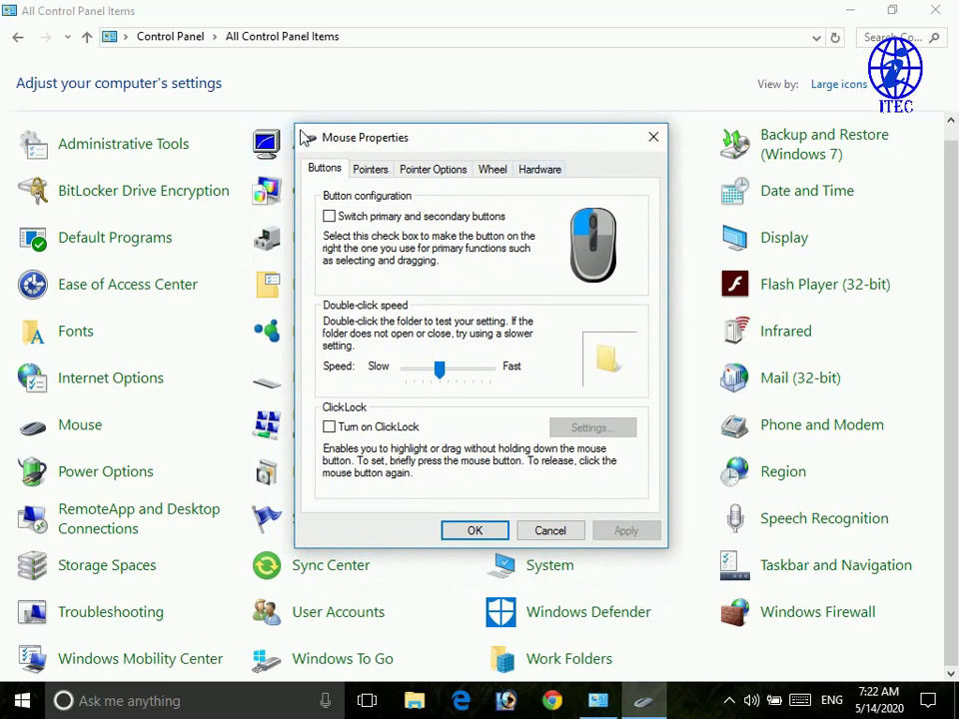
drag(407, 145, 435, 120)
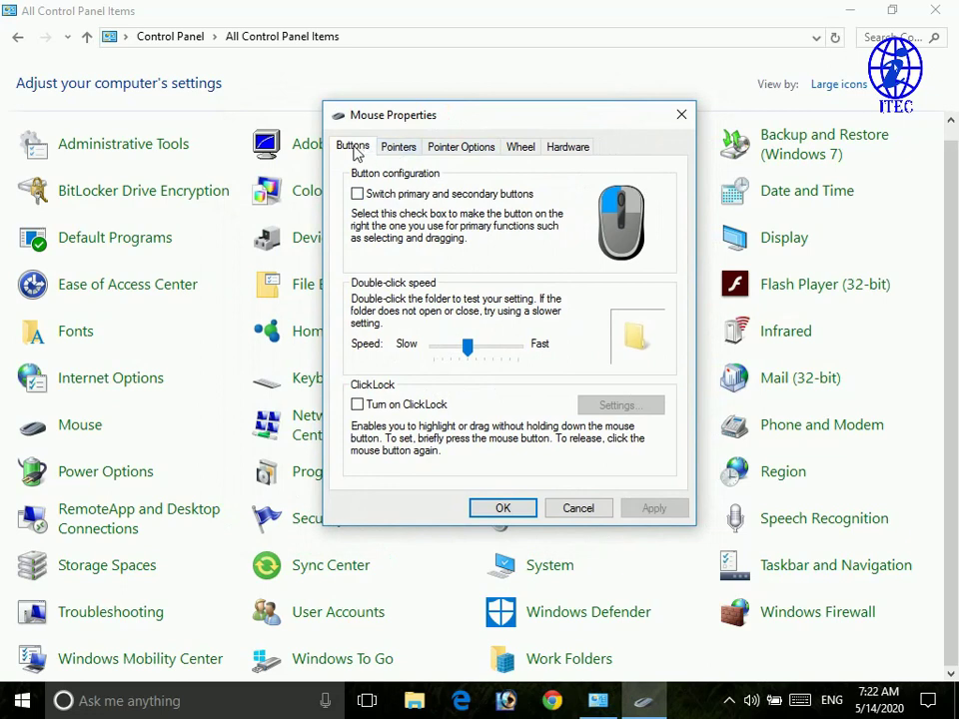
Step: Enable switching of the primary and secondary mouse buttons, apply it, and close Mouse Properties and Control Panel
click(402, 148)
click(355, 147)
click(364, 196)
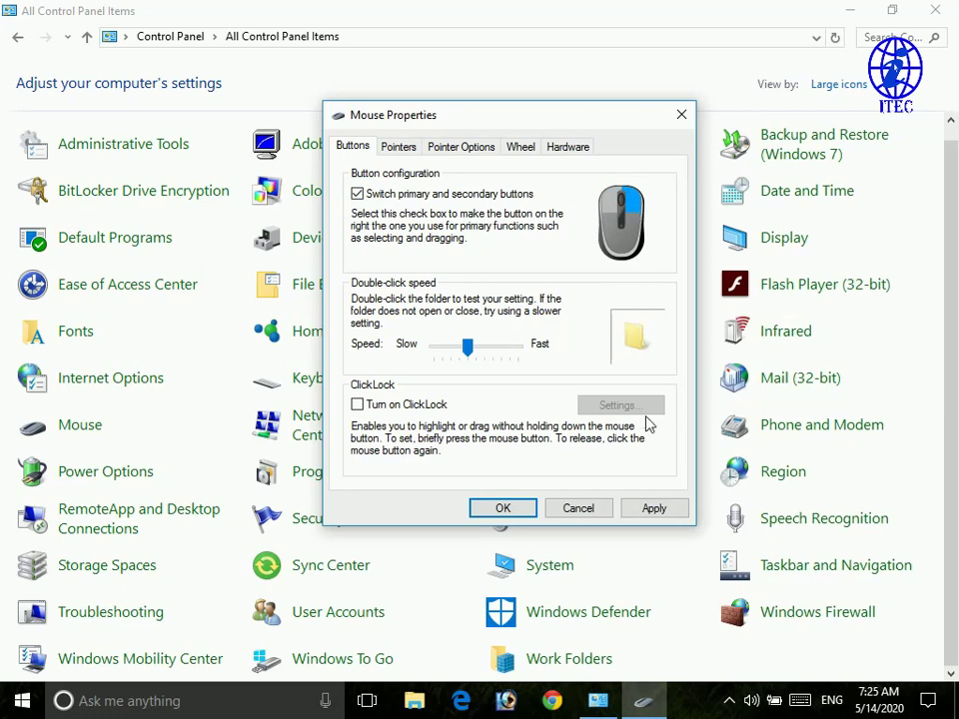
click(655, 510)
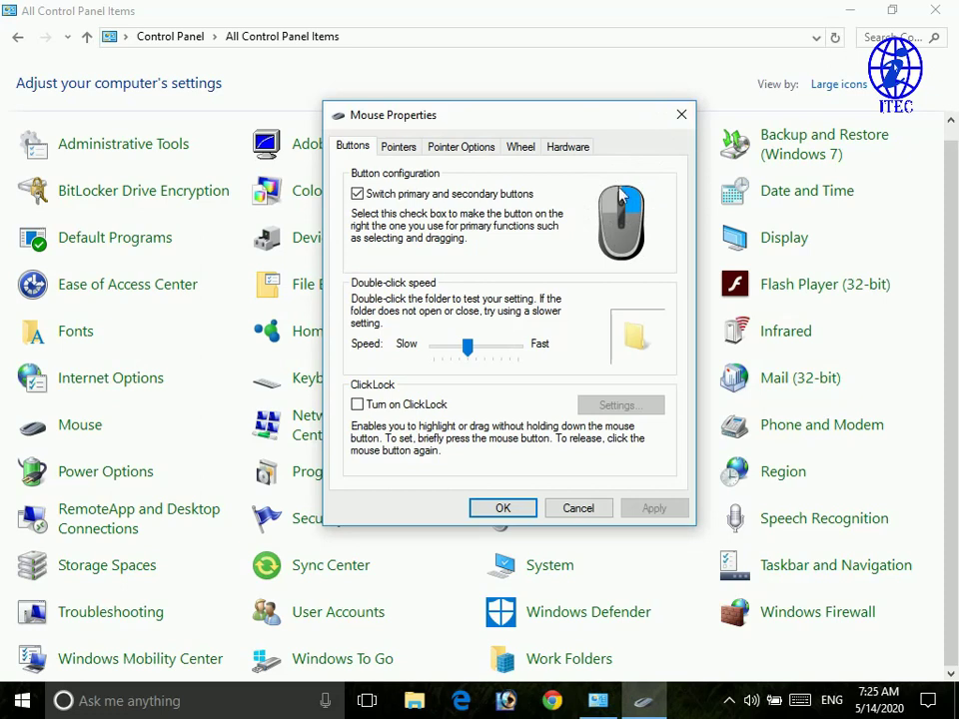
click(684, 117)
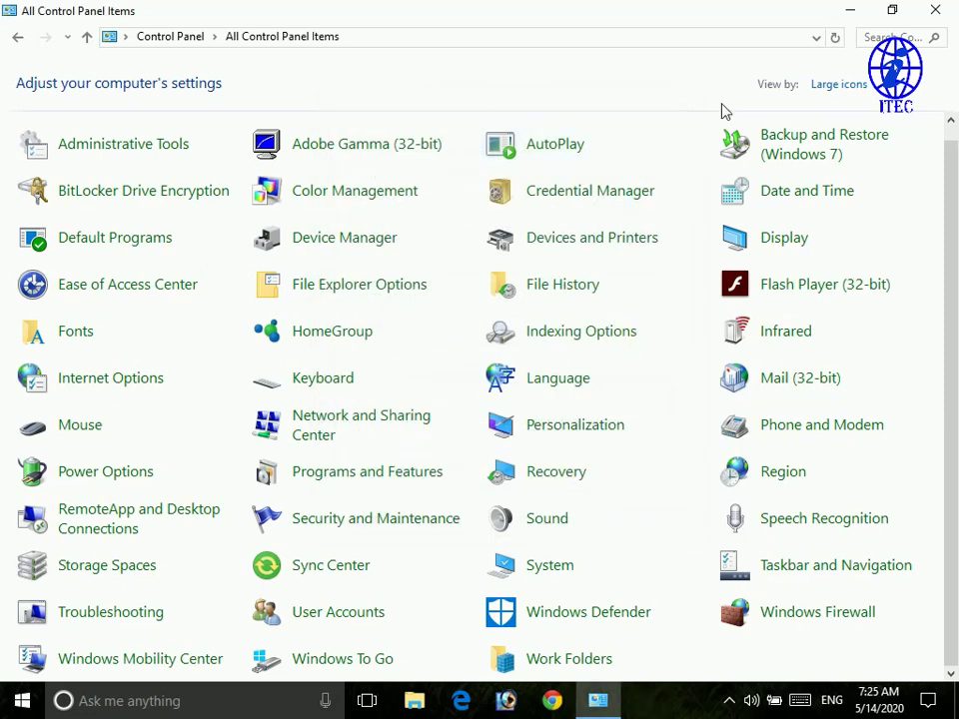
click(934, 10)
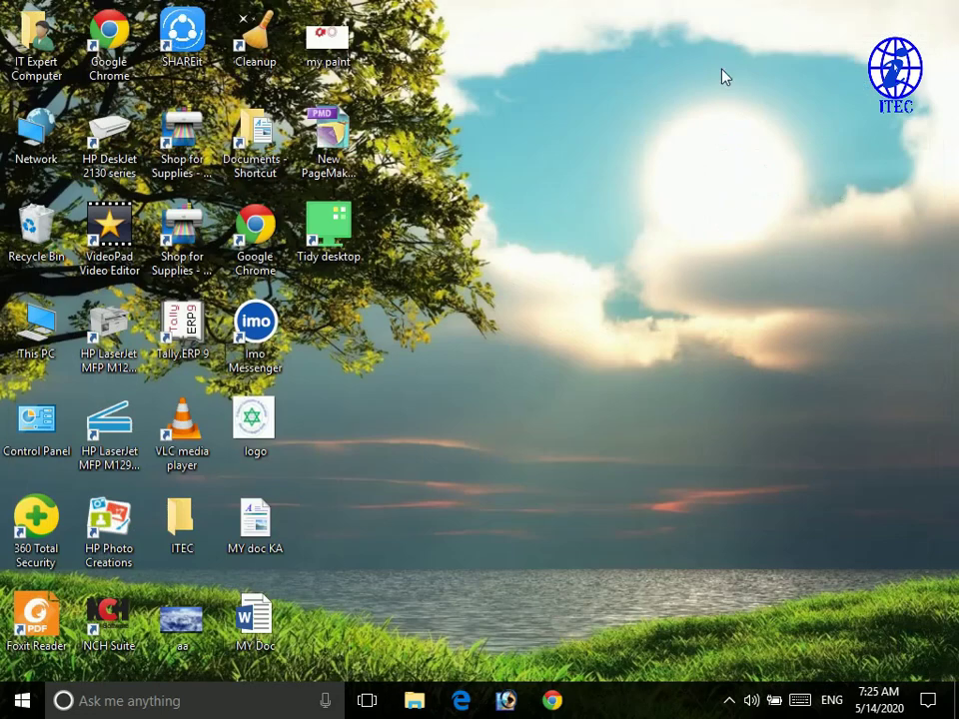
Step: Launch VLC media player from its desktop shortcut to try out the swapped mouse buttons
click(182, 417)
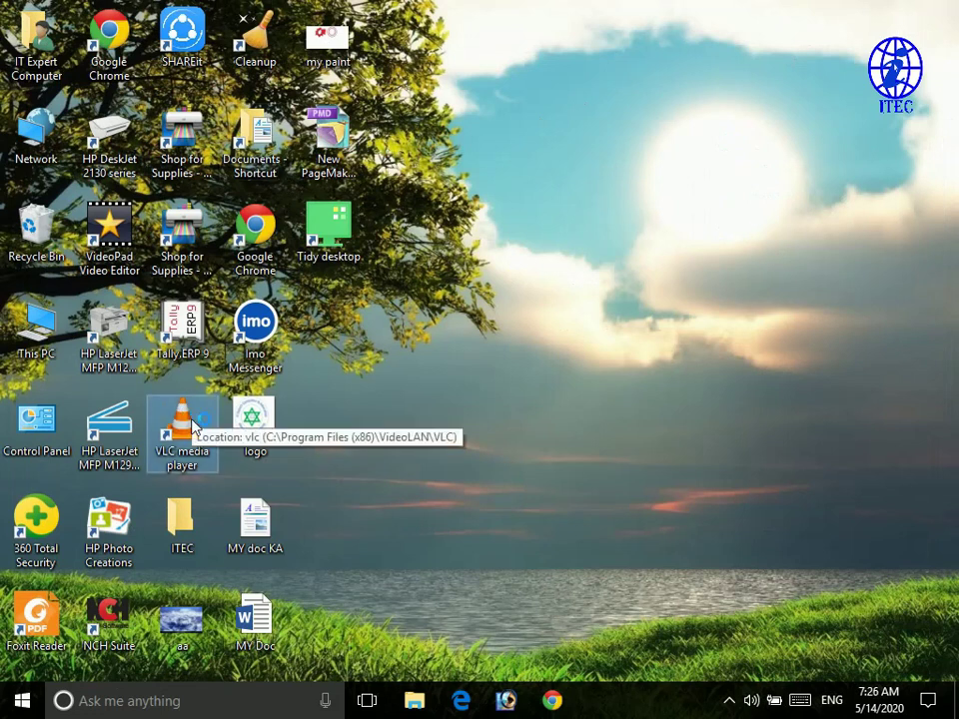
double_click(193, 423)
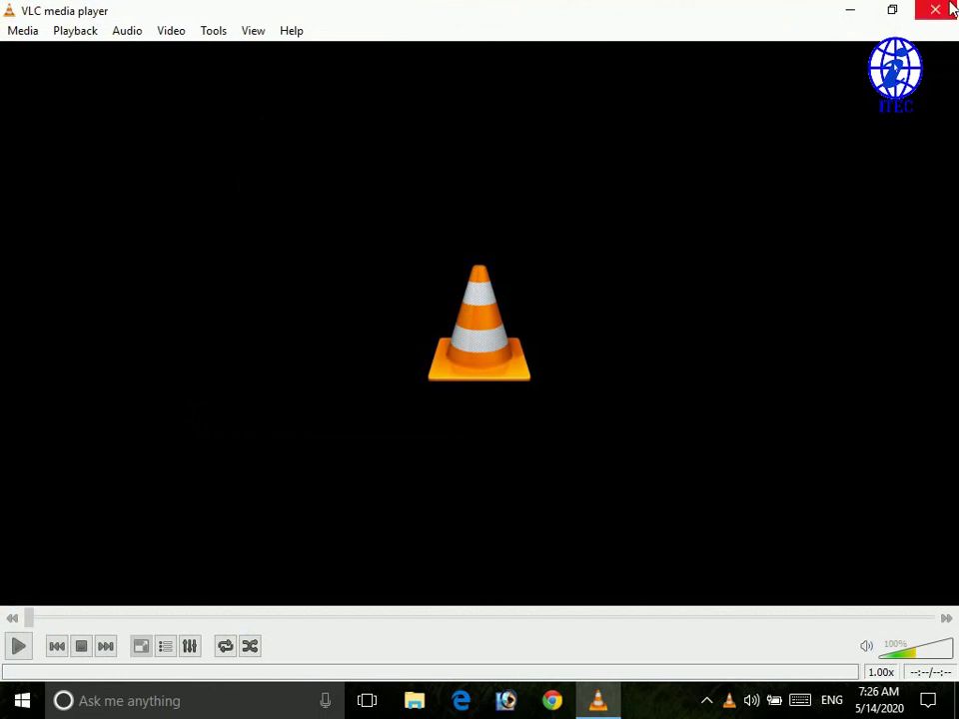
Step: Close VLC media player and refresh the desktop
click(950, 6)
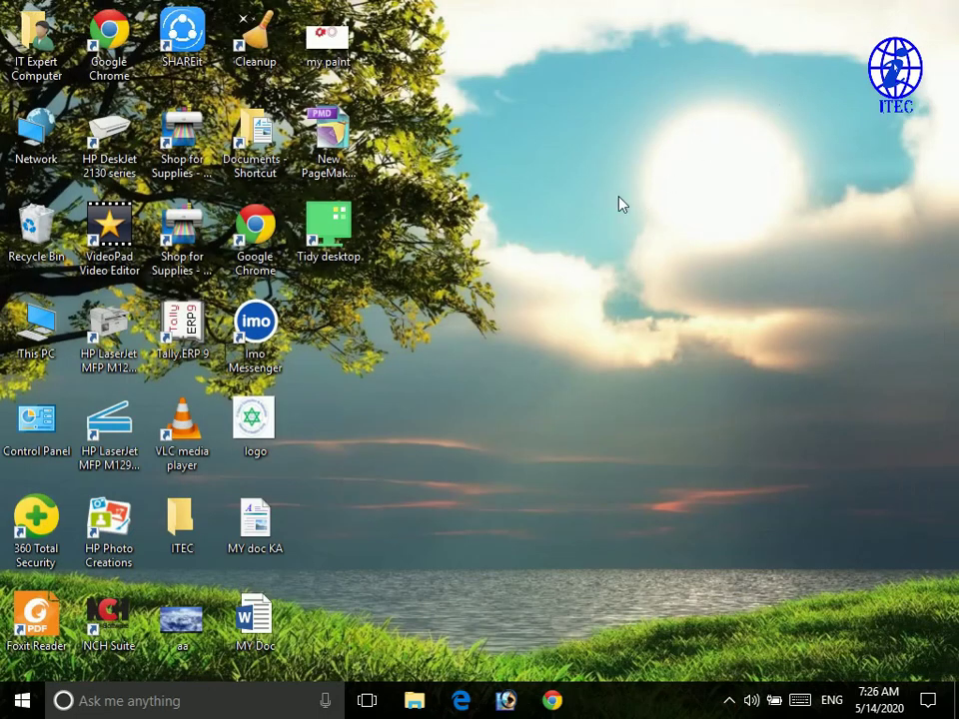
right_click(574, 206)
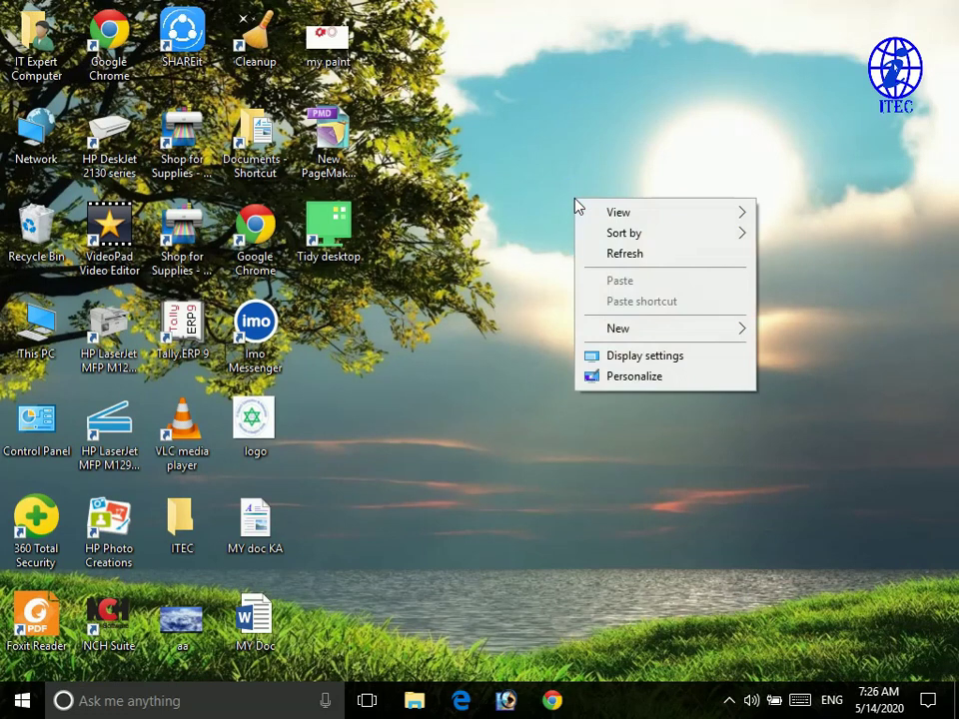
click(611, 255)
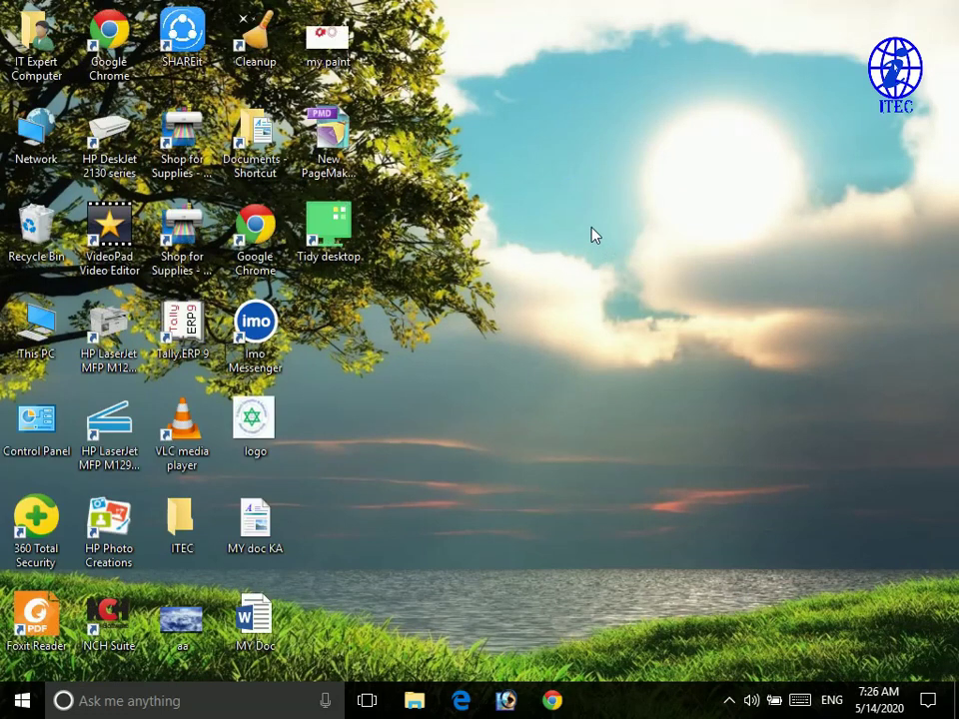
Step: Open Control Panel from the desktop and bring up the Mouse settings
right_click(15, 444)
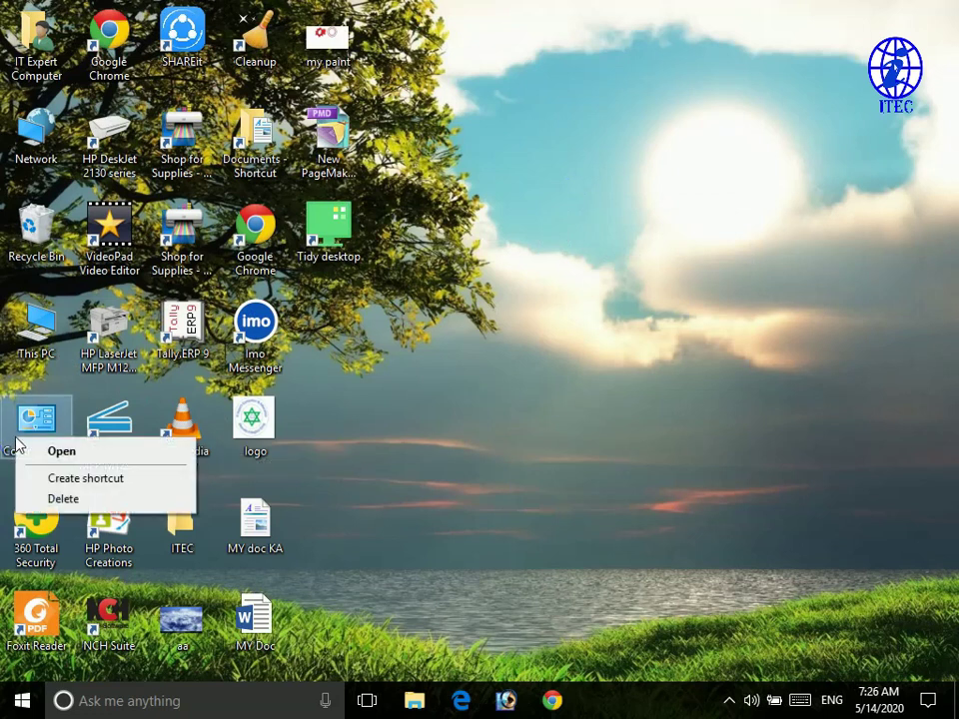
click(72, 450)
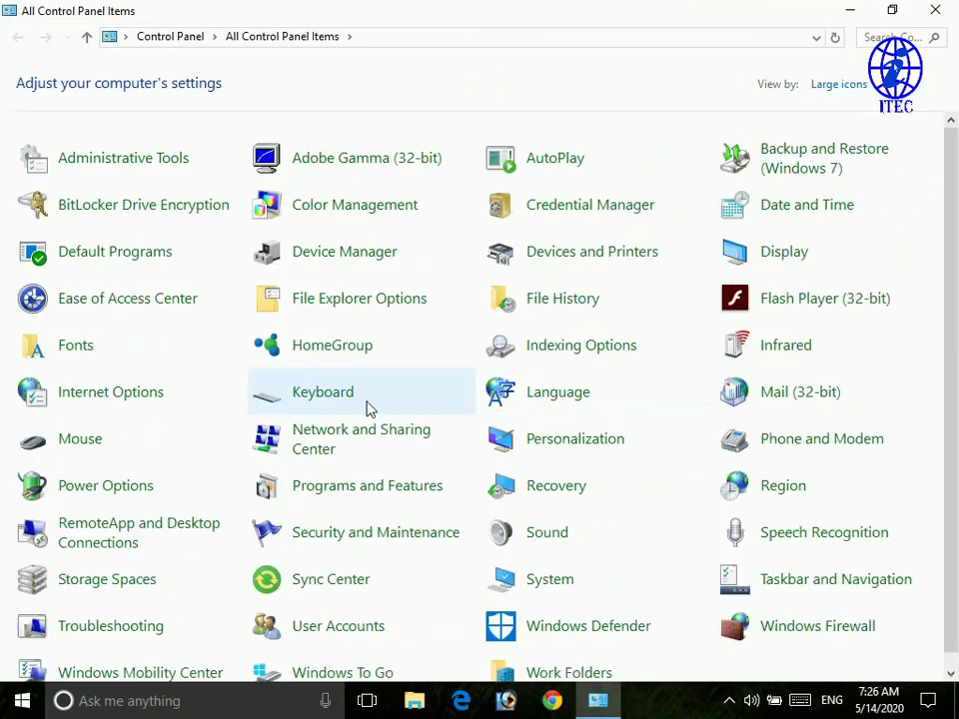
scroll(330, 365, down, 1)
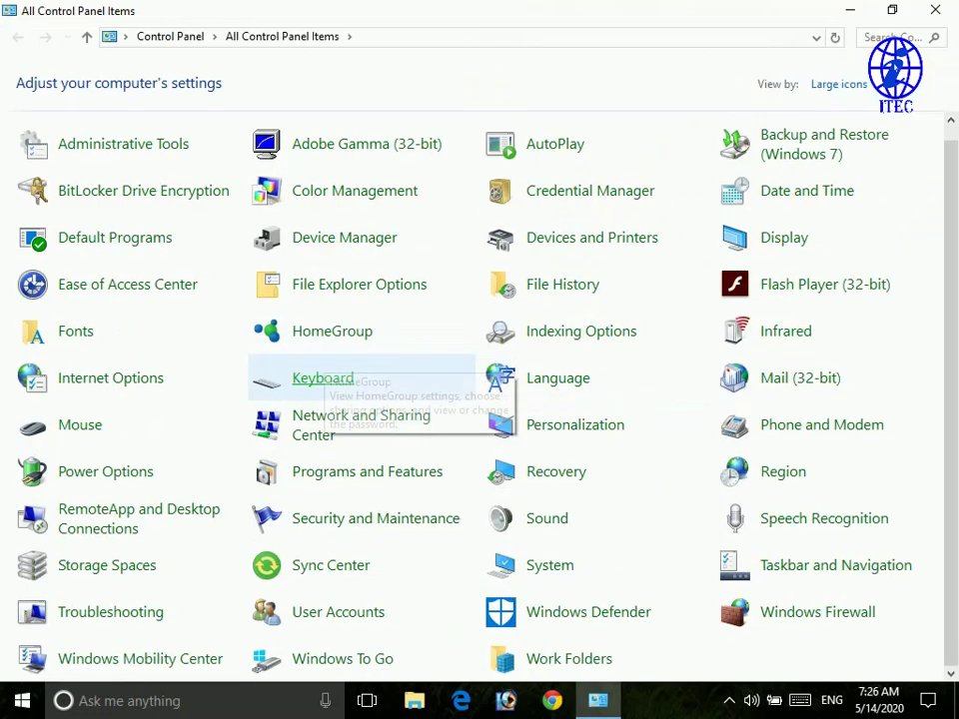
click(80, 427)
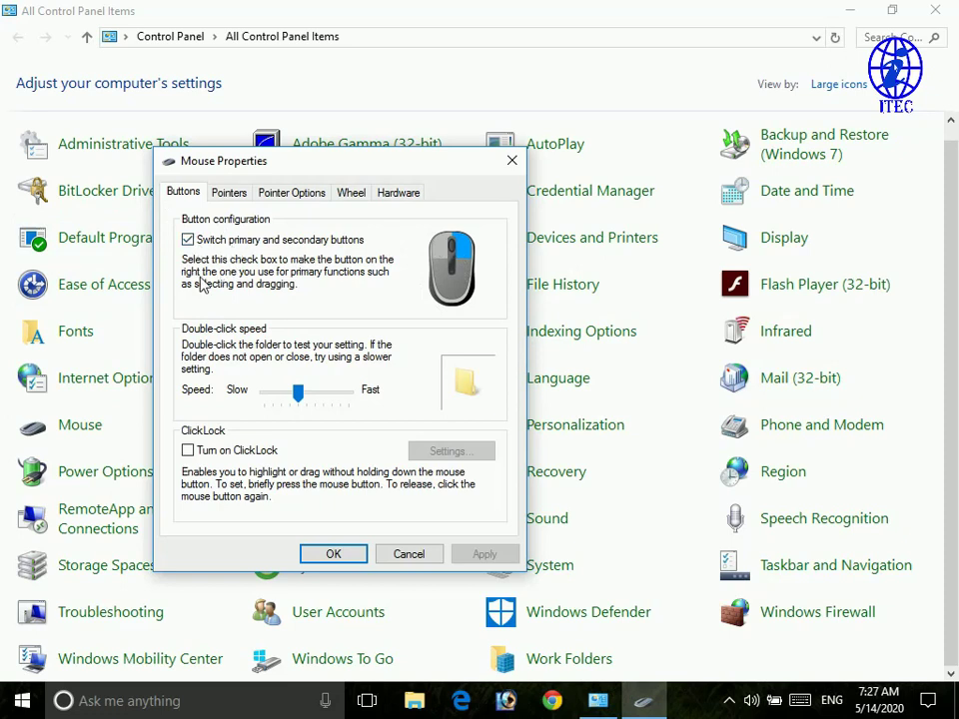
Step: Turn off switching of the primary and secondary buttons, set the double-click speed to the fastest setting, and apply the changes
click(188, 241)
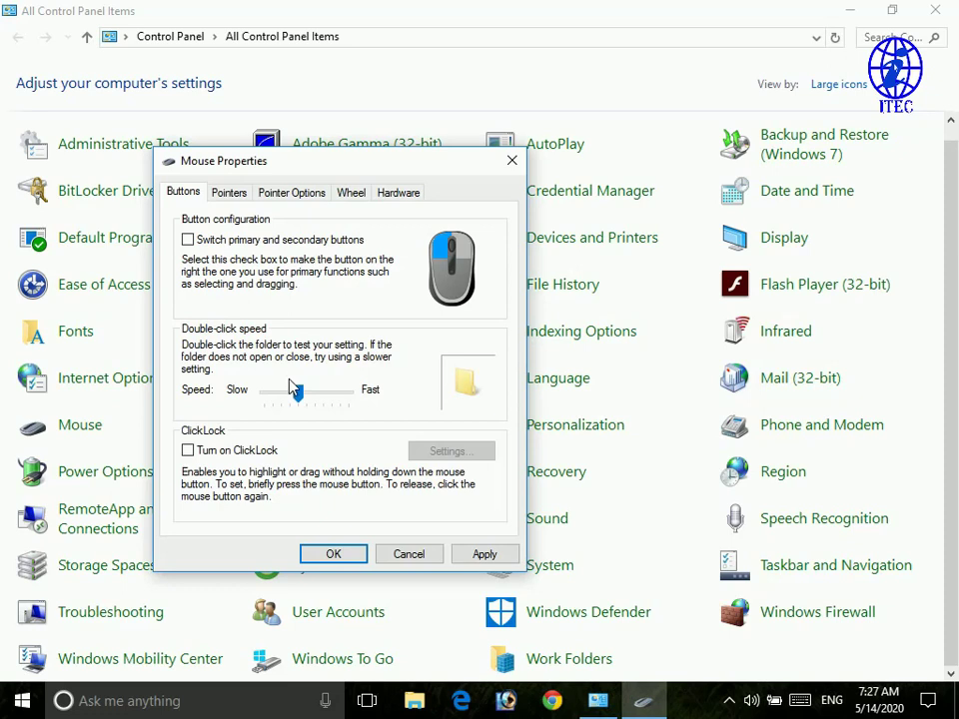
drag(289, 381, 301, 388)
drag(302, 394, 349, 394)
click(485, 554)
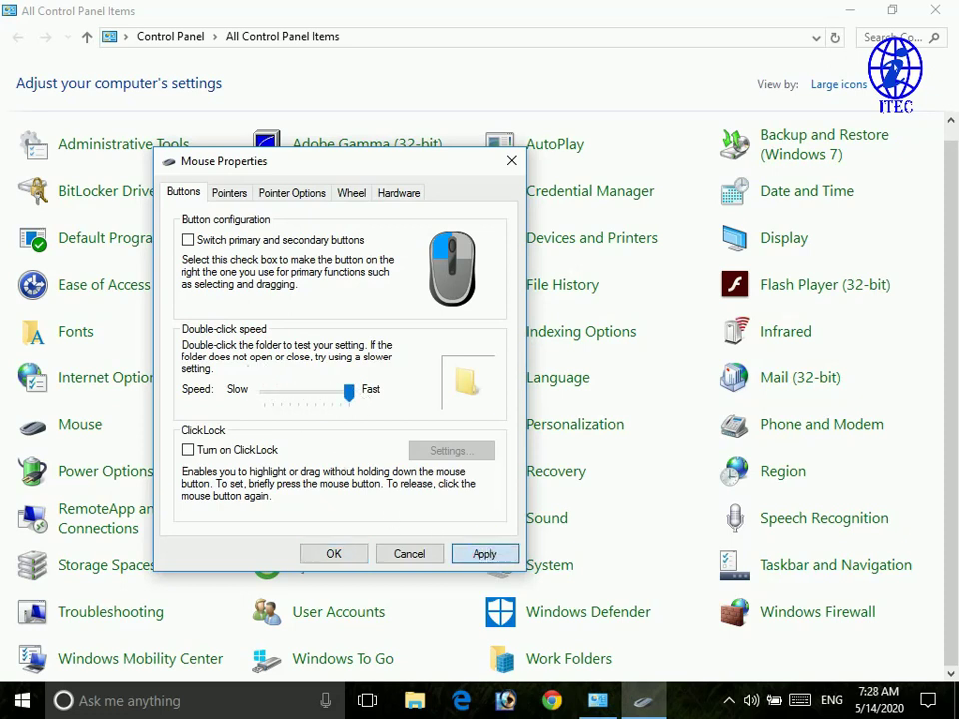
Step: Minimize Control Panel and move Mouse Properties clear of the desktop icons to try opening This PC at the fastest double-click speed
click(850, 10)
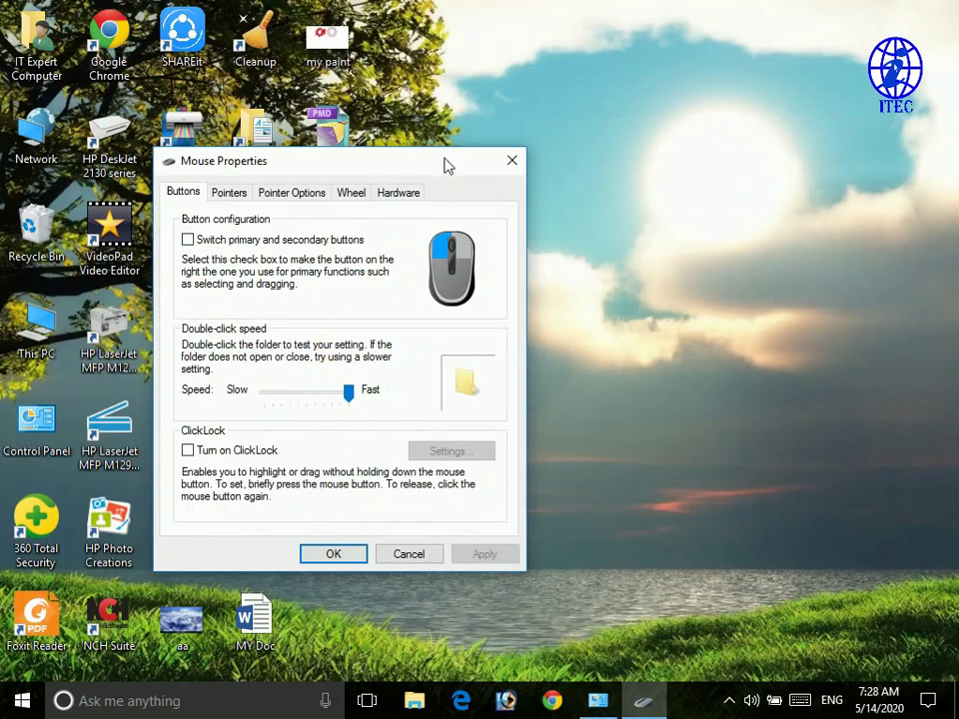
drag(443, 168, 787, 112)
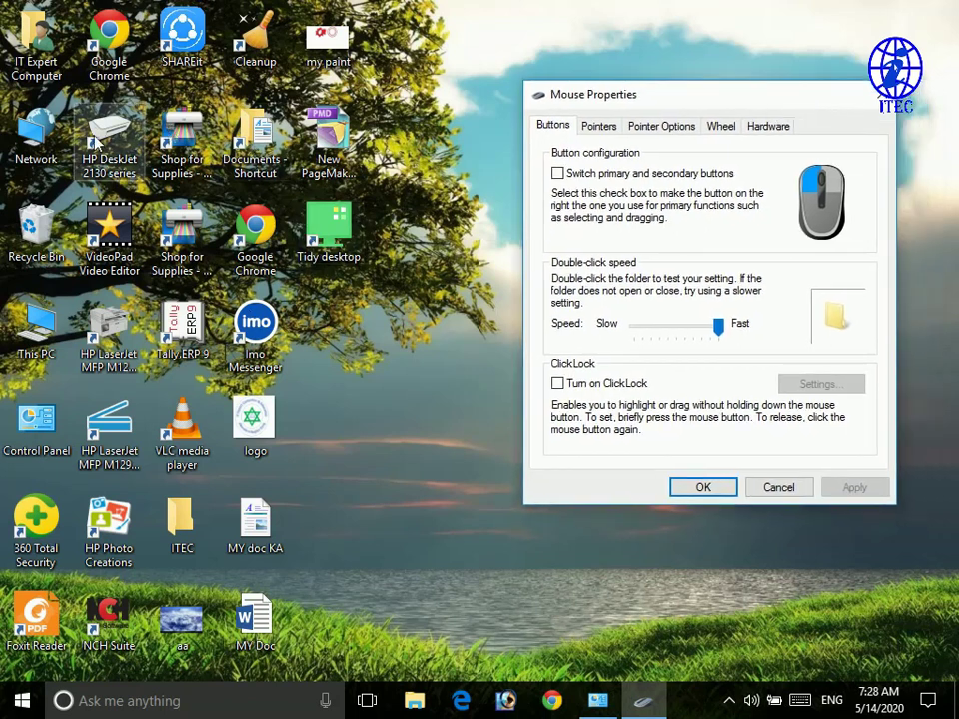
click(37, 338)
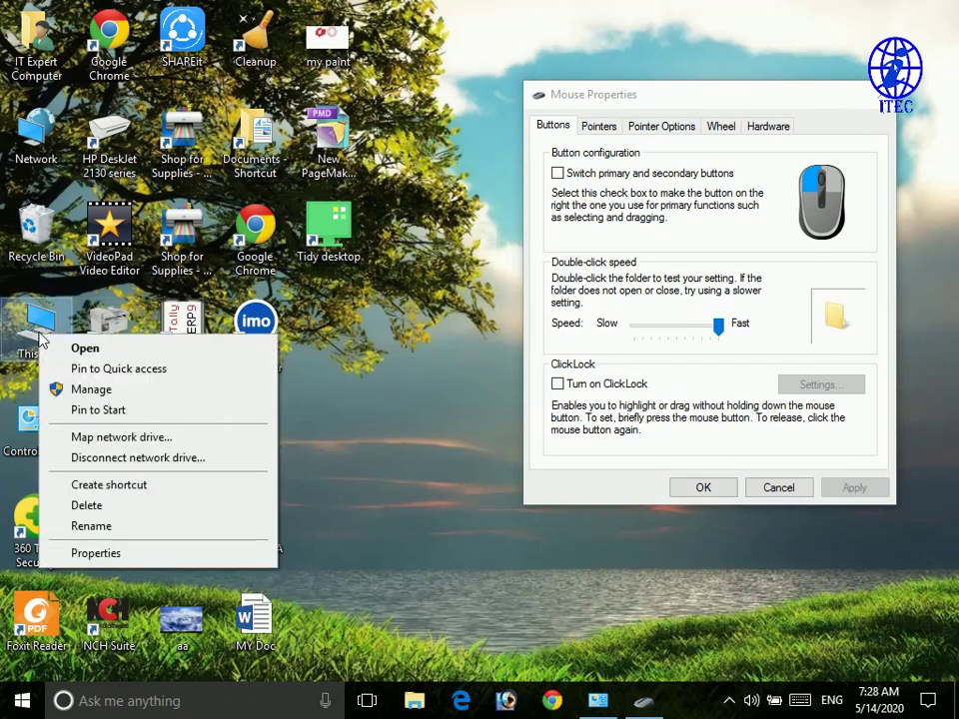
click(35, 330)
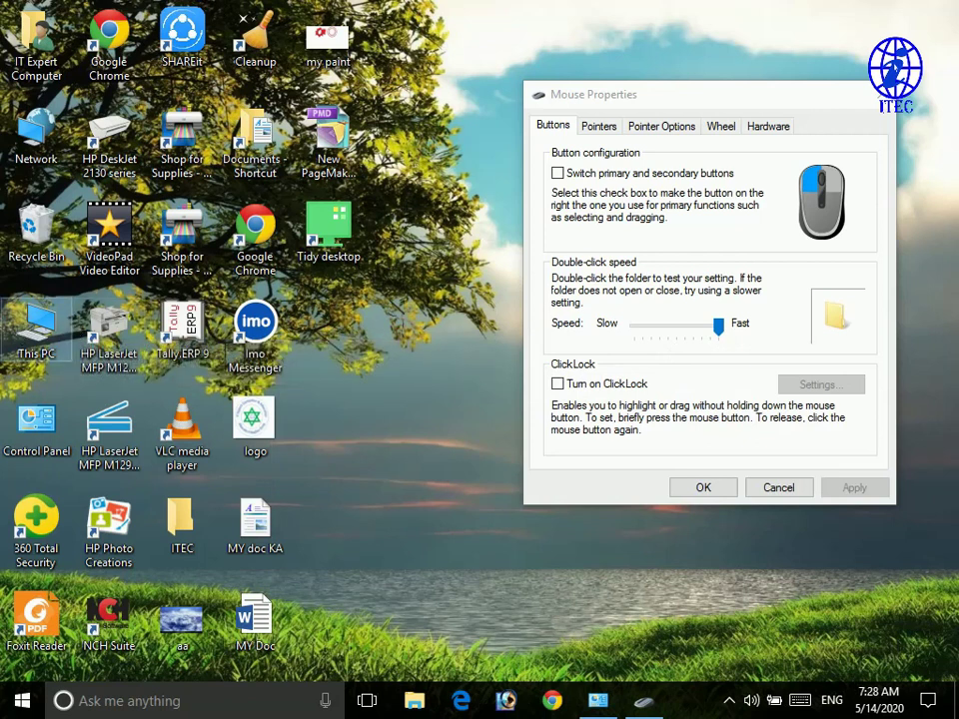
double_click(18, 335)
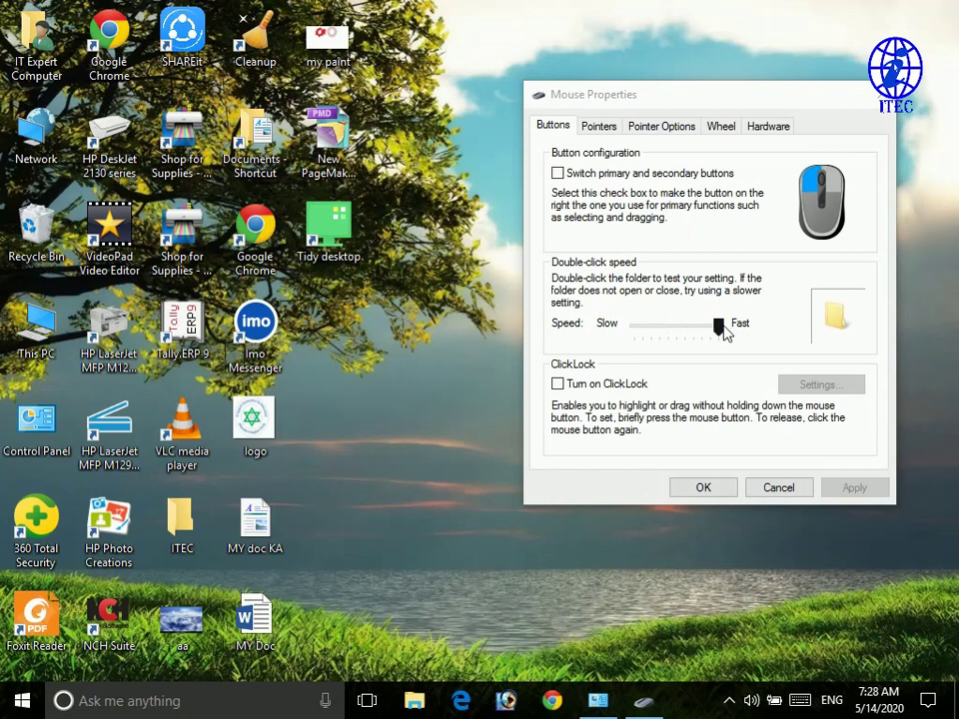
Step: Apply the slowest double-click speed and test it by opening This PC, closing its window when done
drag(725, 334, 633, 336)
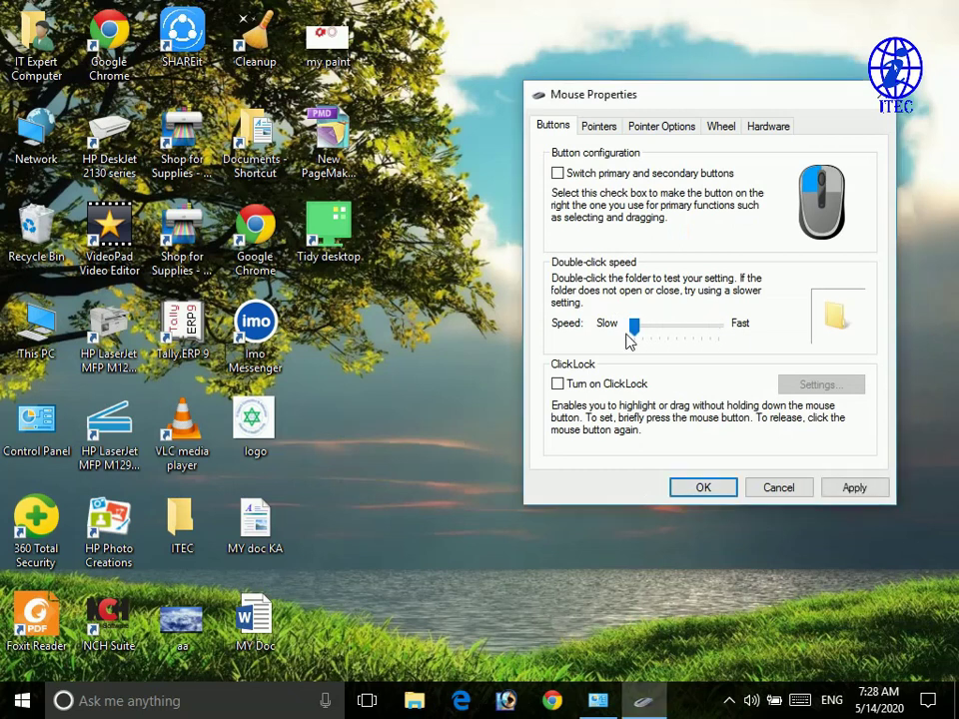
click(855, 490)
click(52, 317)
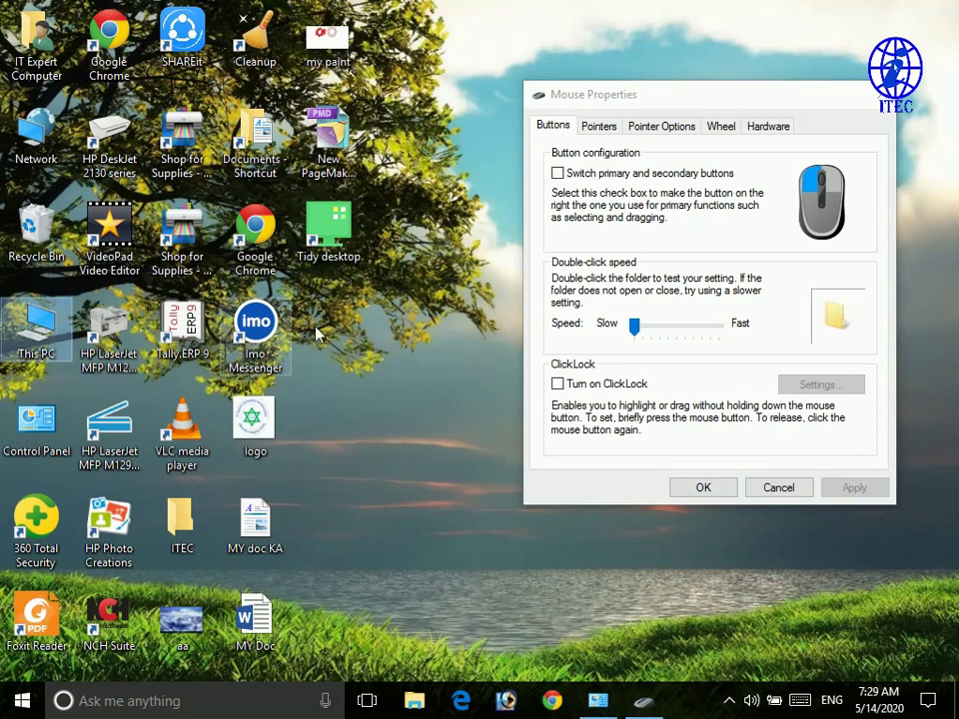
double_click(27, 322)
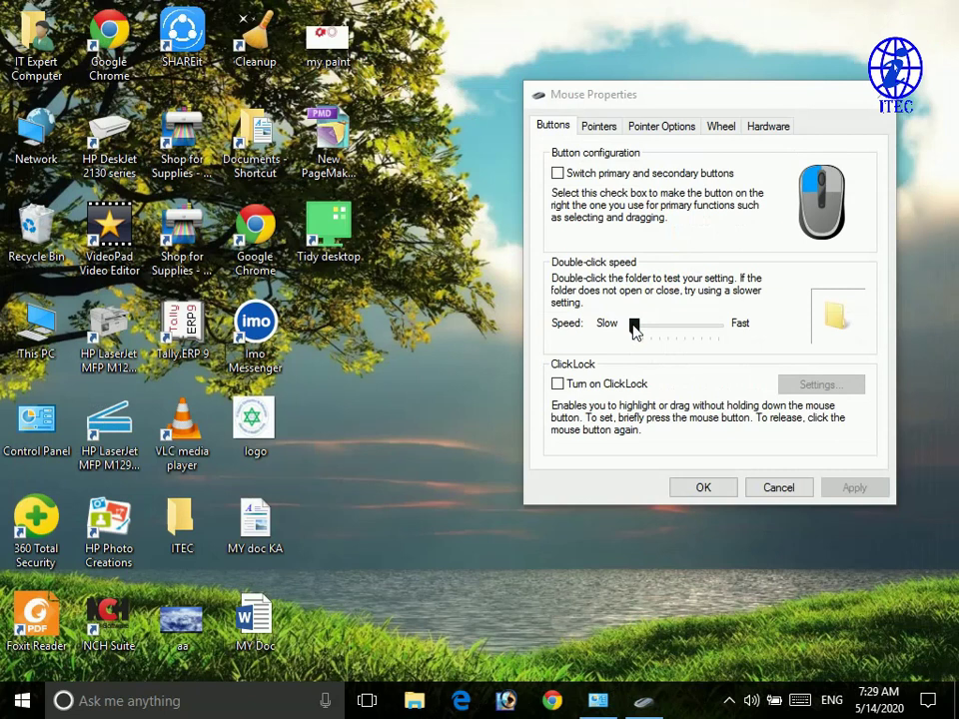
double_click(55, 318)
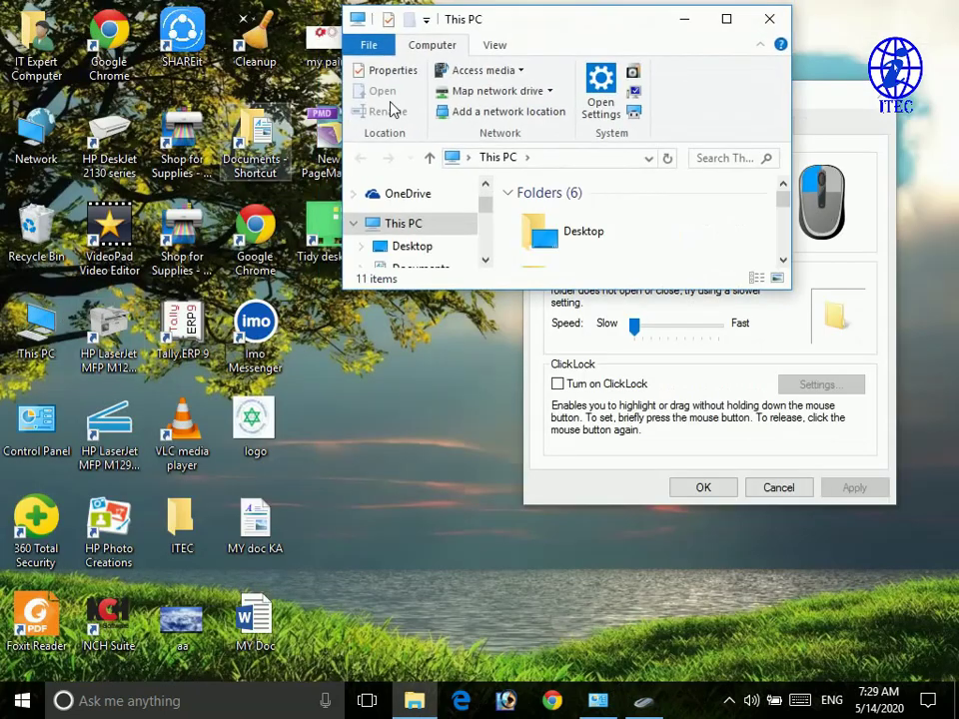
click(766, 18)
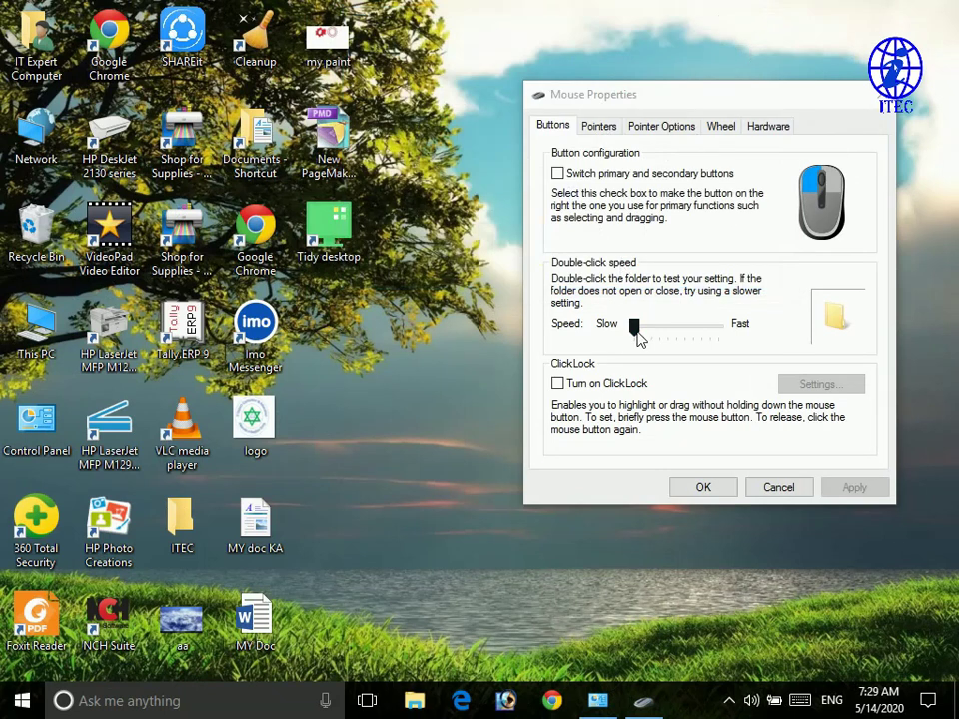
Step: Set the double-click speed to the middle of its range, turn on ClickLock, and apply the changes
drag(640, 337, 676, 338)
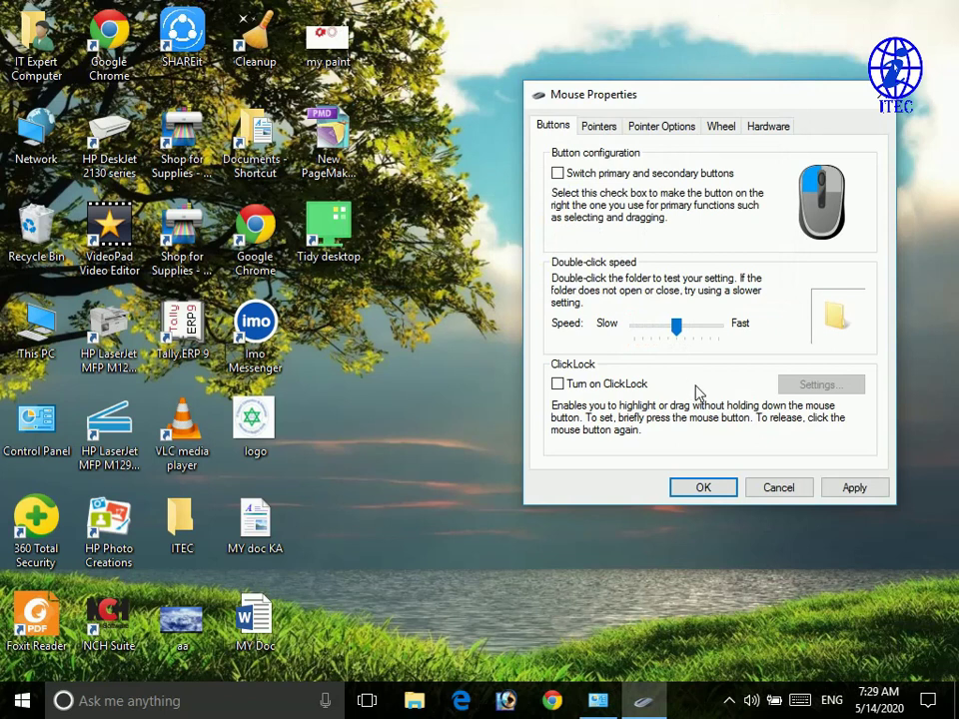
drag(688, 110, 587, 88)
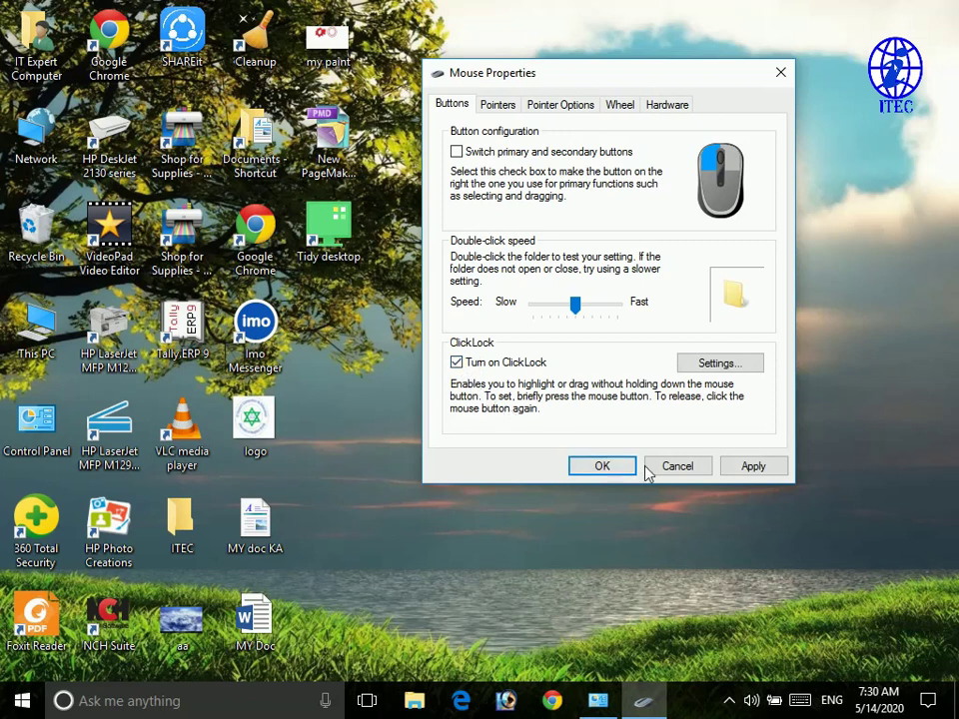
click(754, 469)
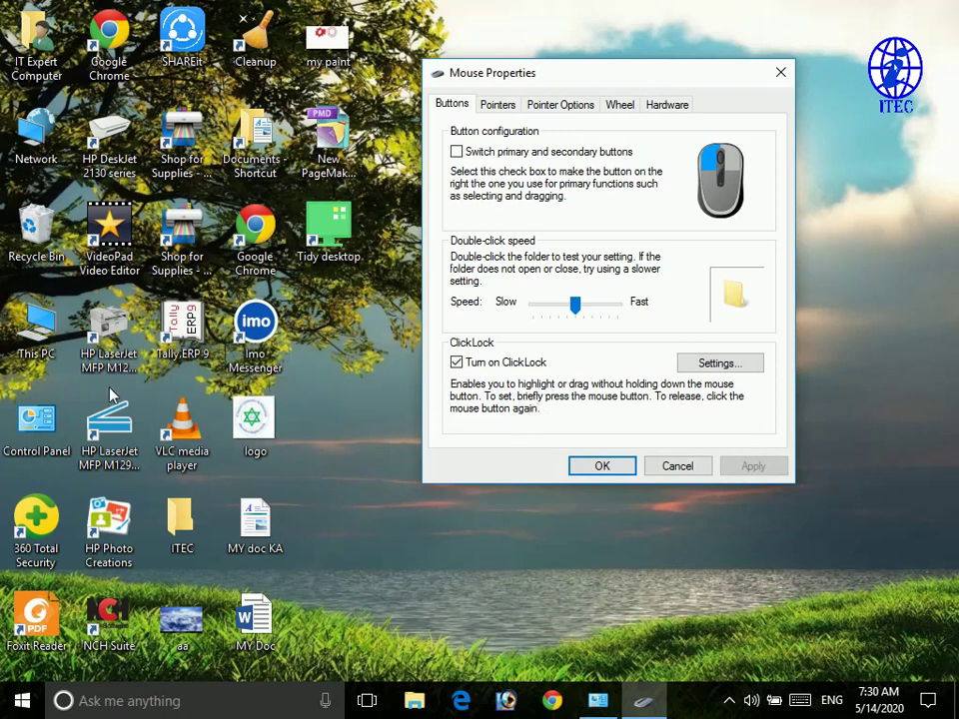
Step: Open This PC from the desktop, maximize its window, and restore it to its smaller size
click(24, 354)
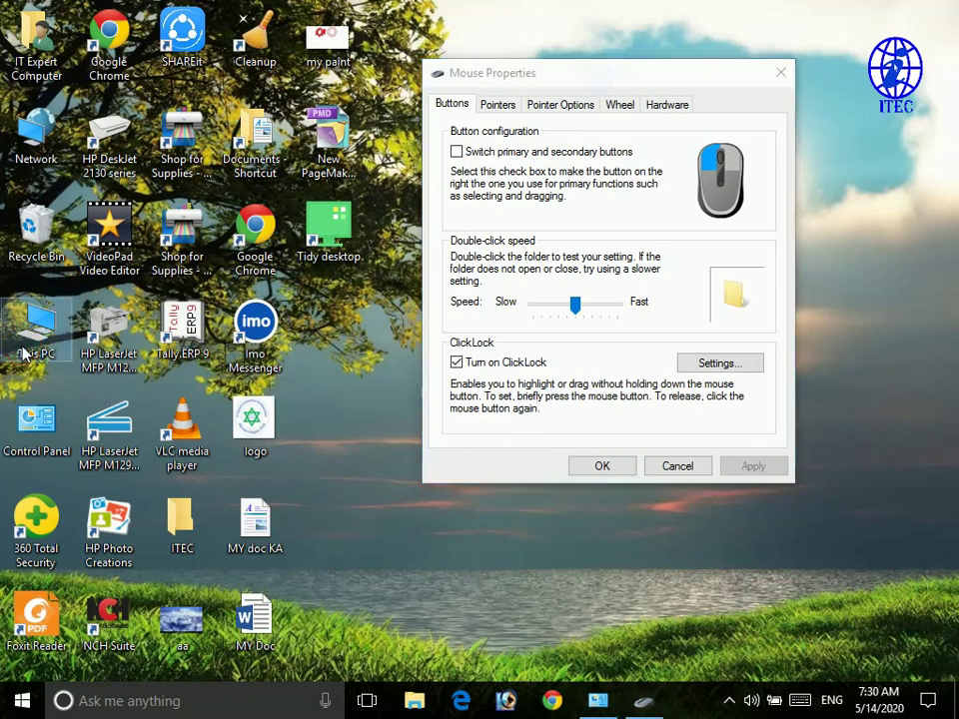
double_click(24, 353)
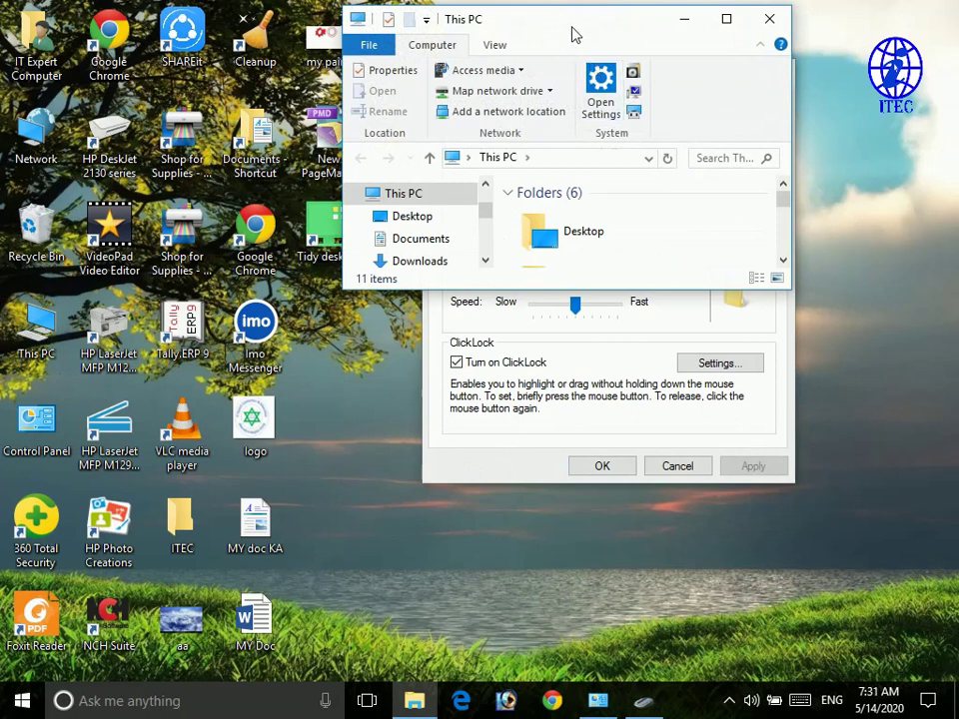
click(726, 19)
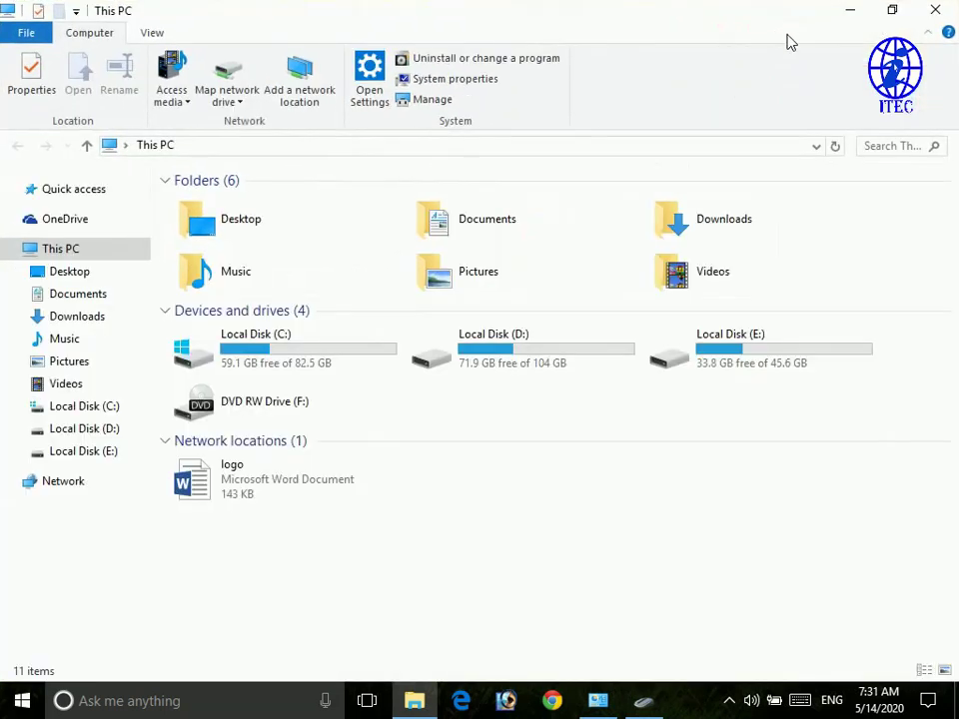
click(889, 12)
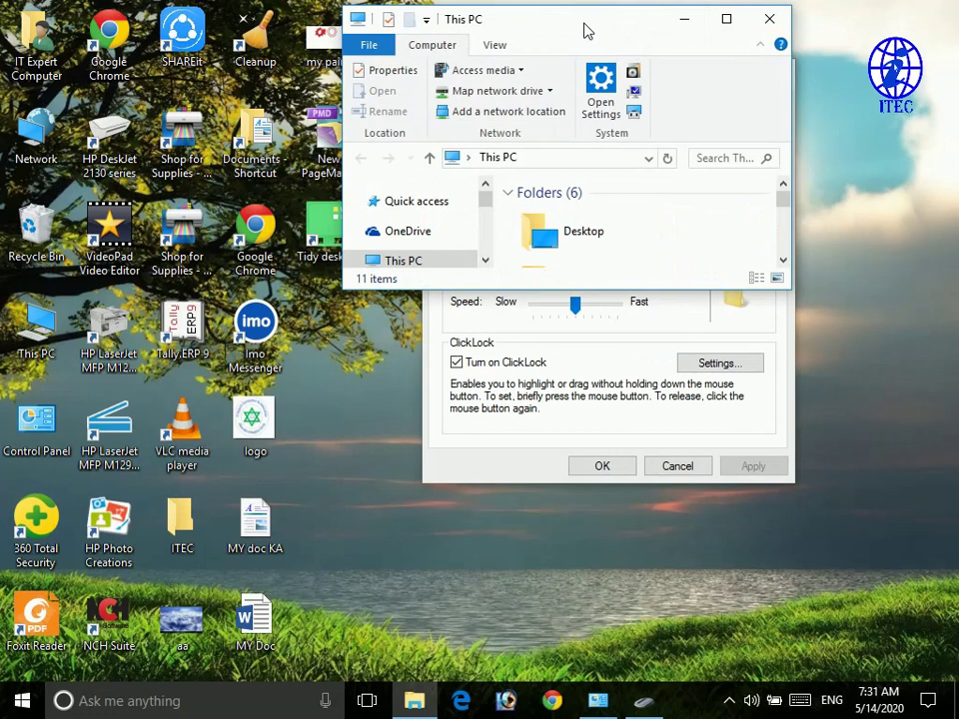
Step: Try out ClickLock by moving the This PC window around the desktop and shifting Mouse Properties slightly down beside it
click(647, 24)
drag(647, 24, 399, 149)
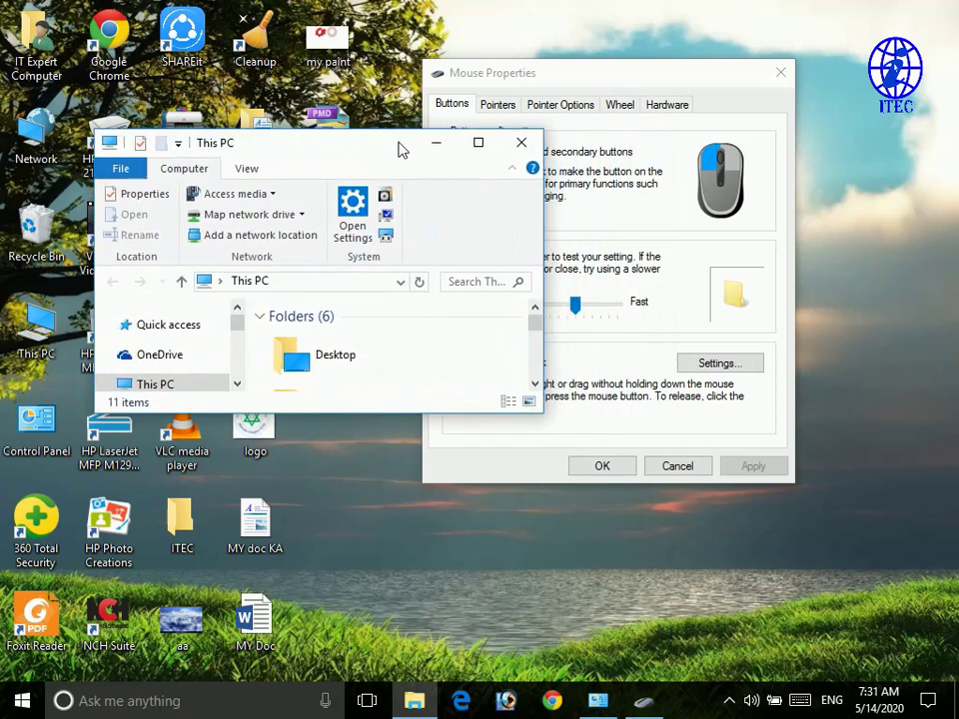
drag(399, 149, 673, 159)
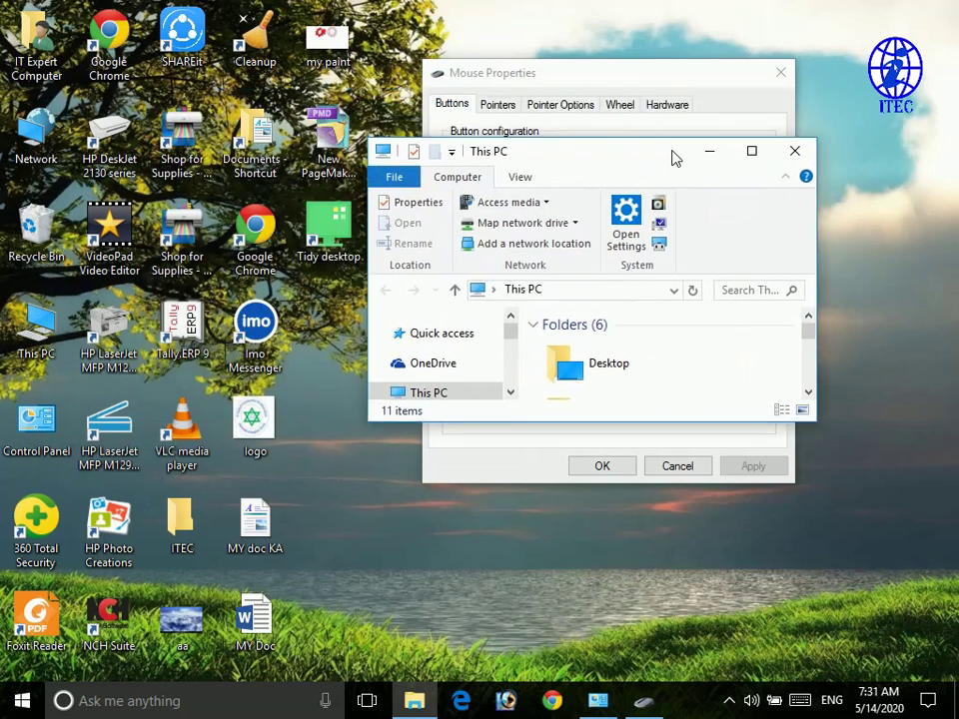
drag(673, 159, 352, 108)
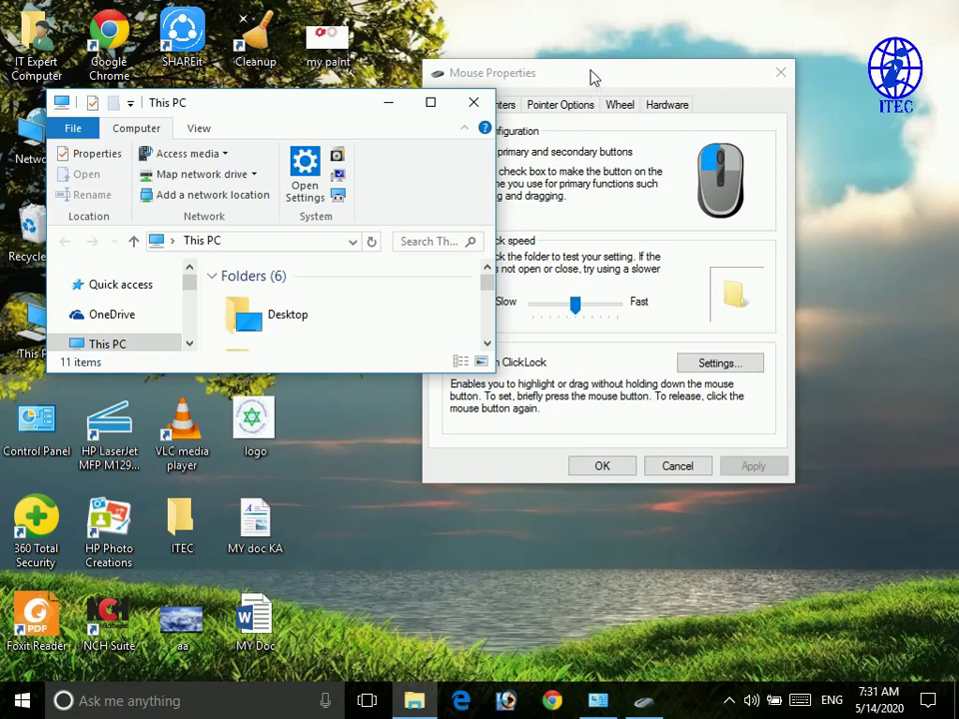
mouse_move(592, 80)
mouse_down()
mouse_move(648, 86)
mouse_move(695, 114)
mouse_move(417, 90)
mouse_move(379, 139)
mouse_move(580, 136)
mouse_move(525, 193)
mouse_move(504, 66)
mouse_move(623, 166)
mouse_move(609, 141)
mouse_move(611, 102)
mouse_move(535, 80)
mouse_move(454, 81)
mouse_move(532, 172)
mouse_move(311, 243)
mouse_move(580, 79)
mouse_move(479, 9)
mouse_move(414, 205)
mouse_move(595, 135)
mouse_move(649, 140)
mouse_move(578, 114)
mouse_move(602, 98)
mouse_up()
click(602, 98)
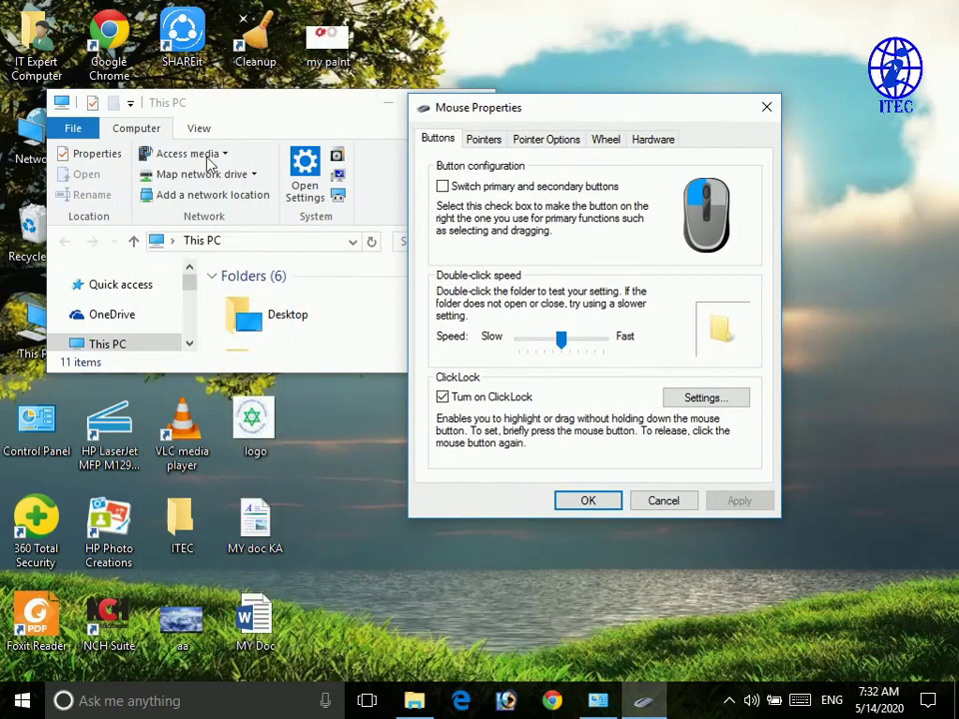
Step: Try ClickLock on the MY doc KA desktop icon, and move the This PC window to the left edge of the screen
drag(252, 546, 913, 131)
drag(923, 247, 387, 558)
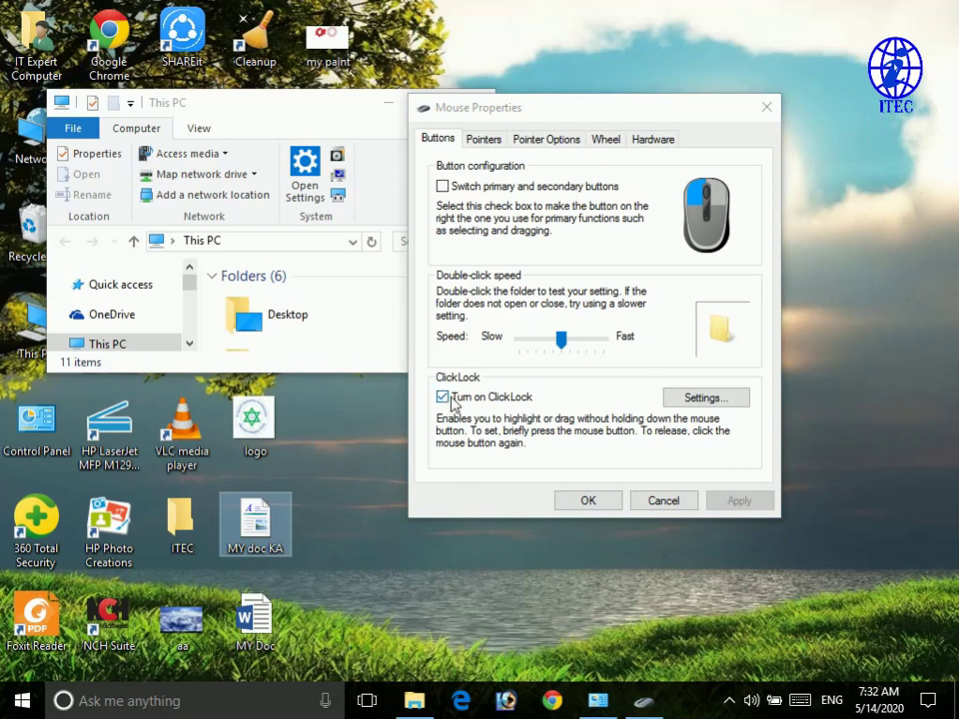
click(292, 110)
drag(293, 109, 230, 110)
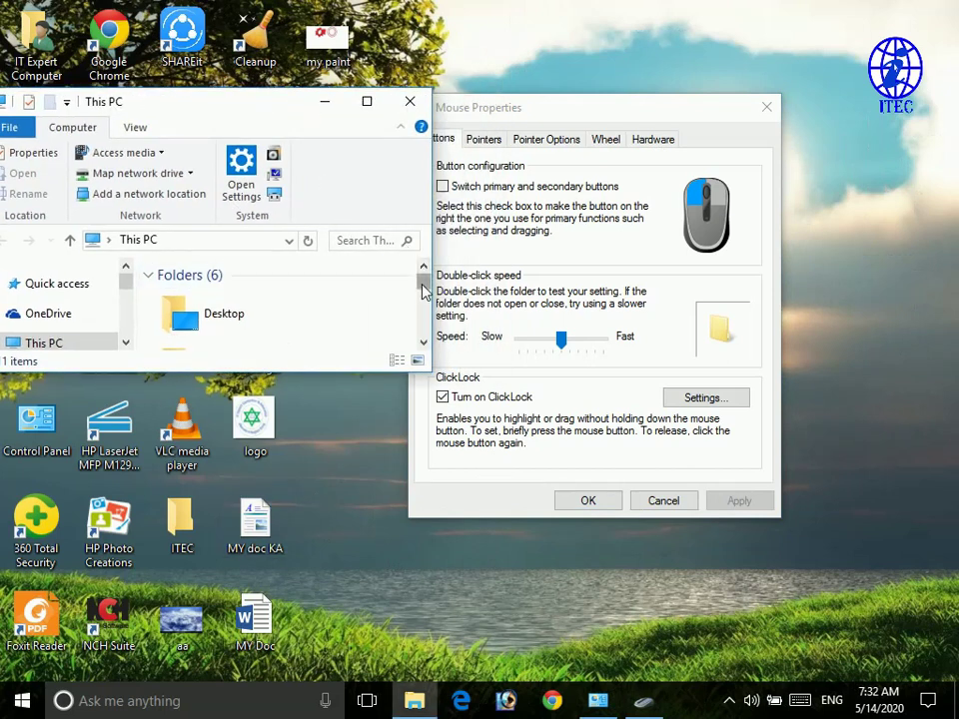
Step: Scroll through the This PC contents down and back up using ClickLock, and close the window
drag(422, 288, 427, 339)
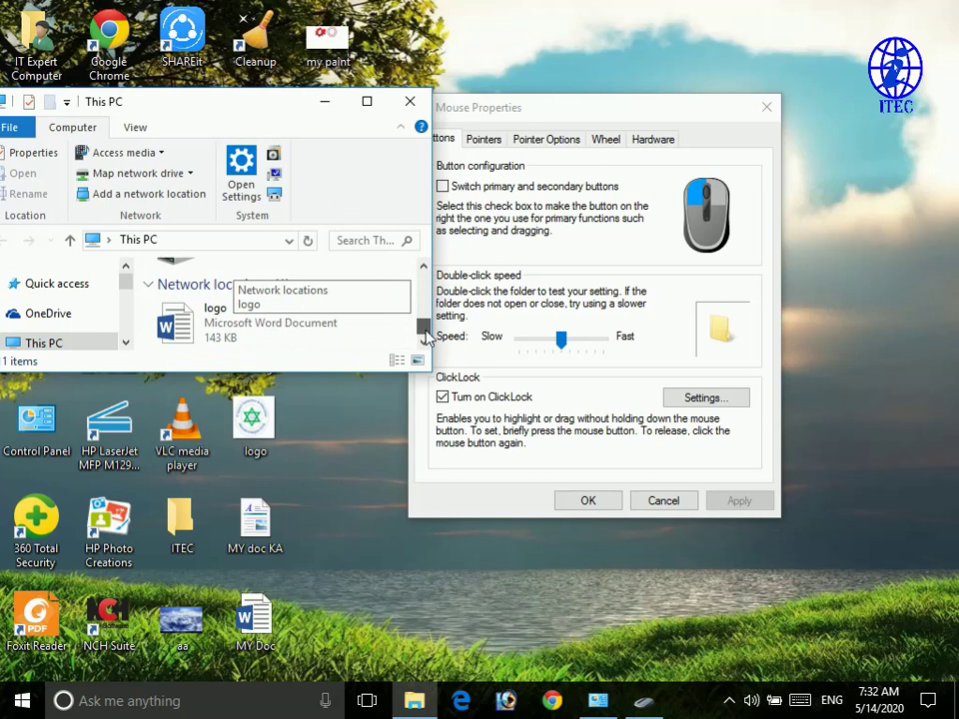
drag(426, 340, 421, 296)
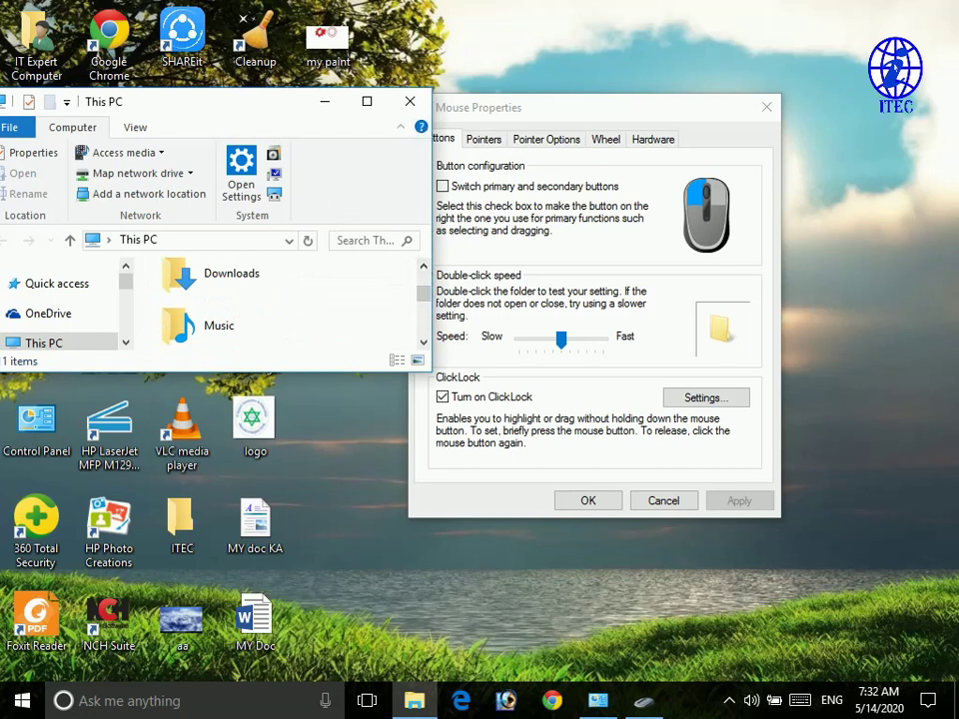
click(410, 101)
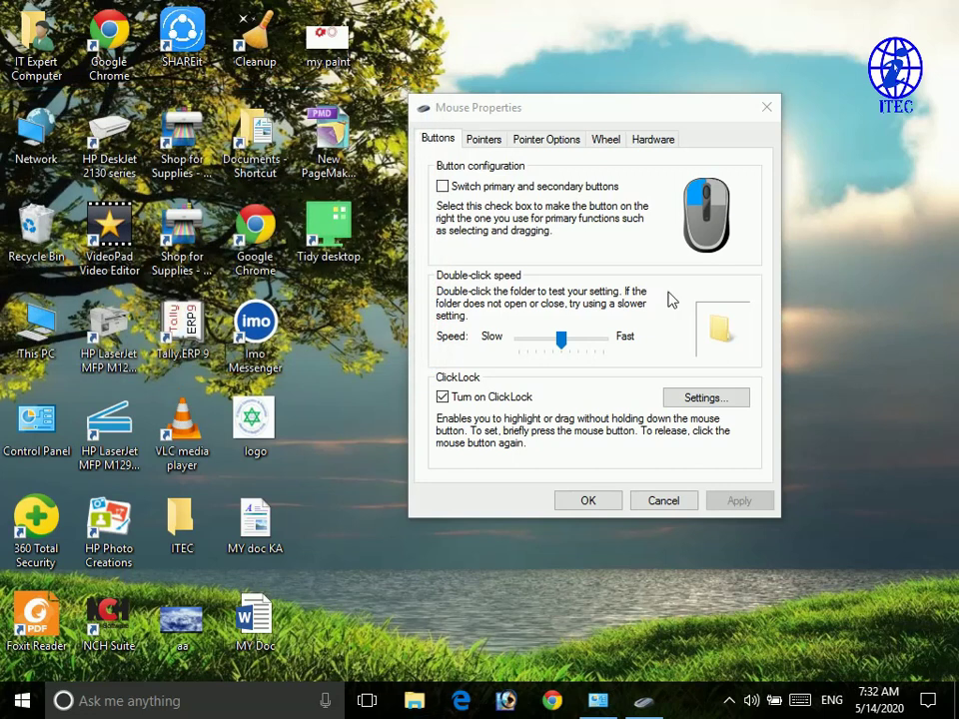
Step: Turn off ClickLock, apply the change, and move the Mouse Properties dialog slightly toward the desktop icons
click(442, 398)
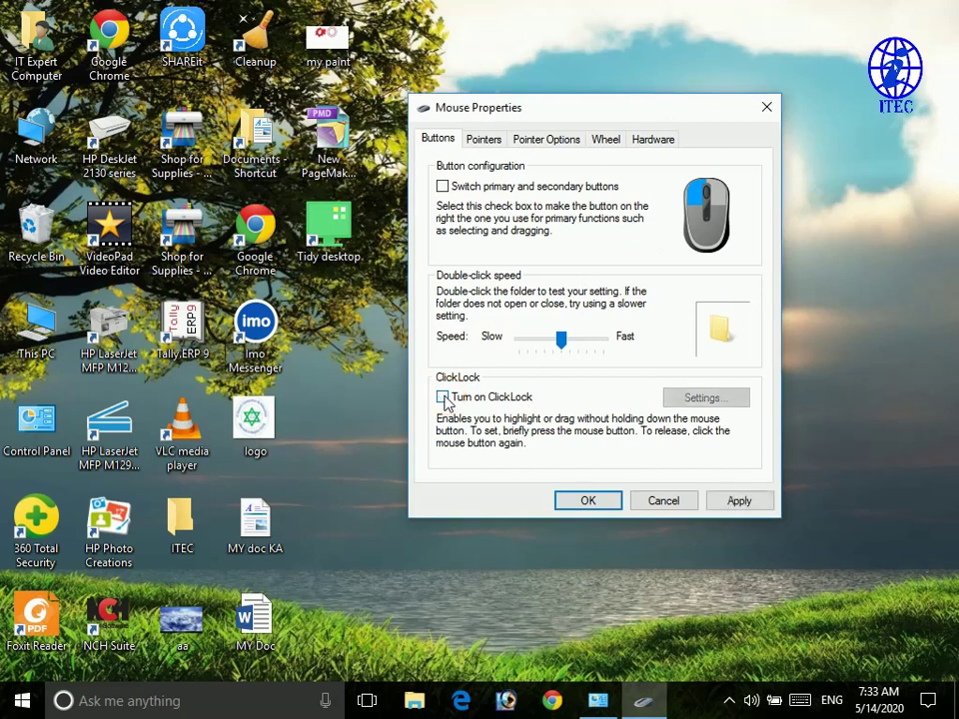
click(732, 494)
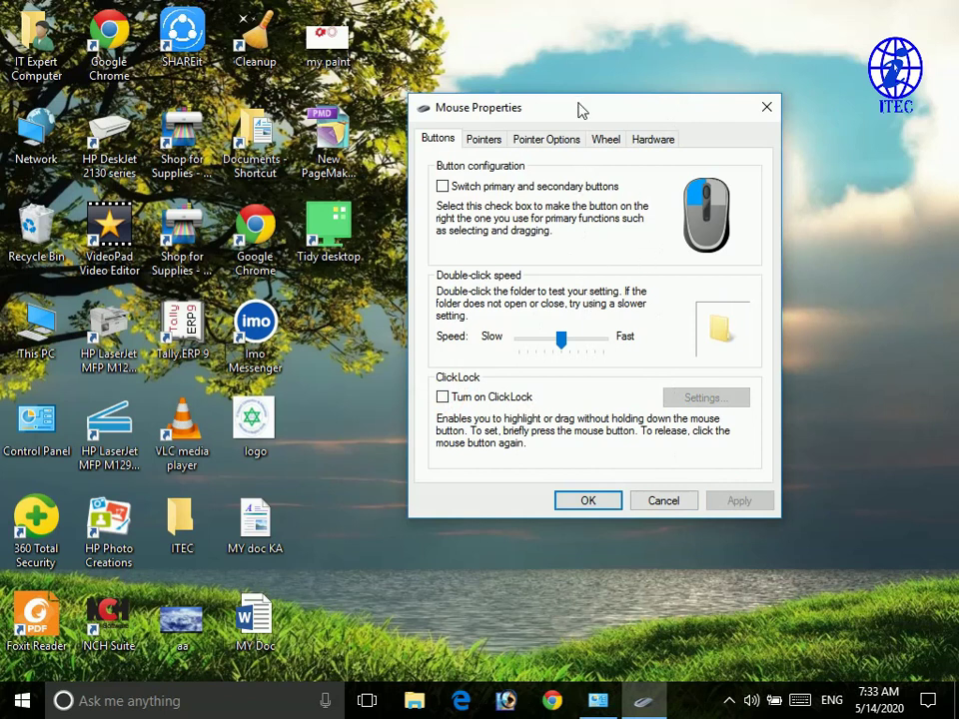
drag(579, 112, 545, 121)
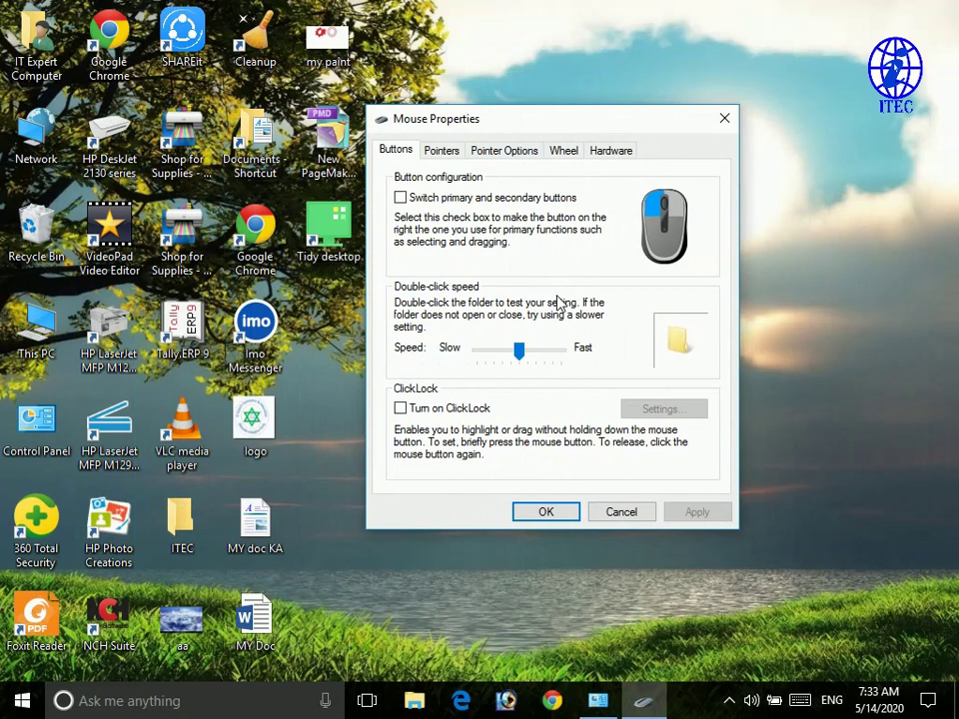
Step: Choose the Windows Black (large) (system scheme) pointer scheme and apply it
click(445, 155)
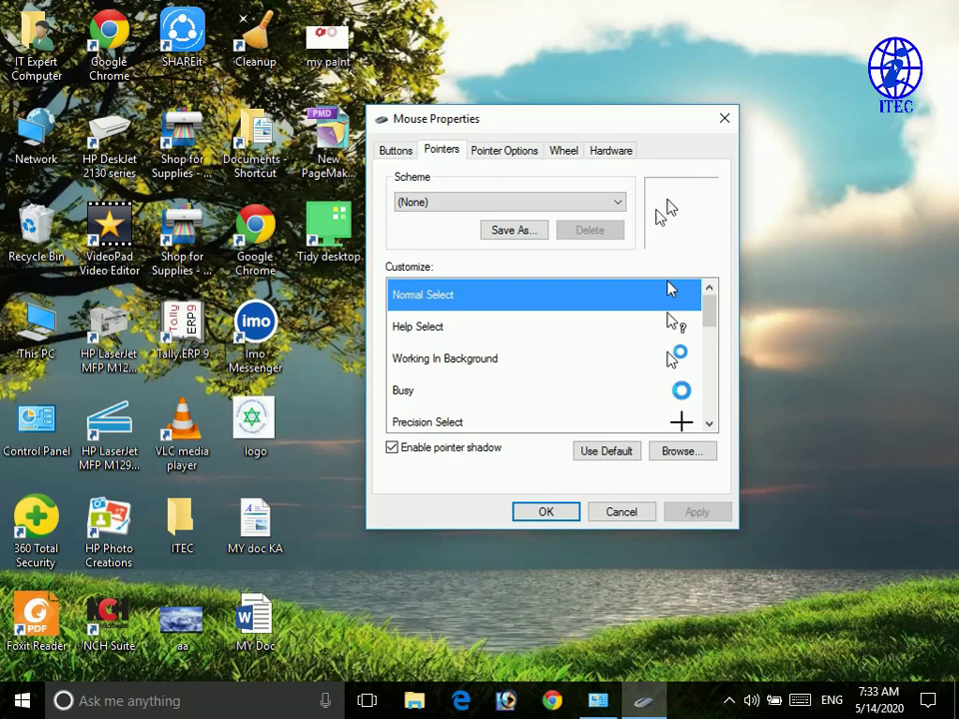
click(456, 204)
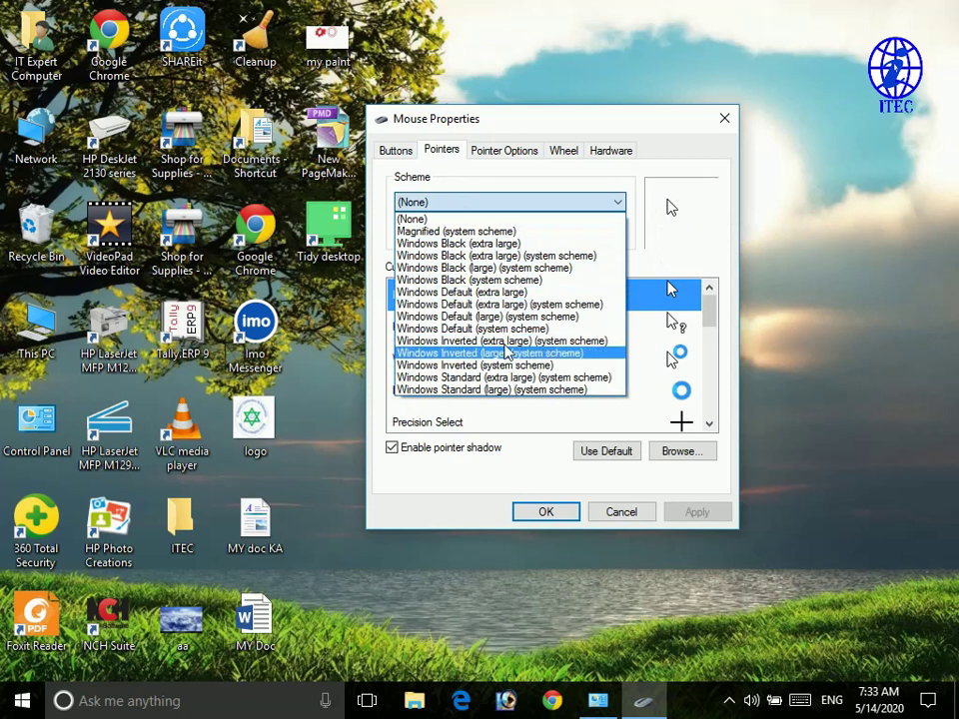
click(508, 267)
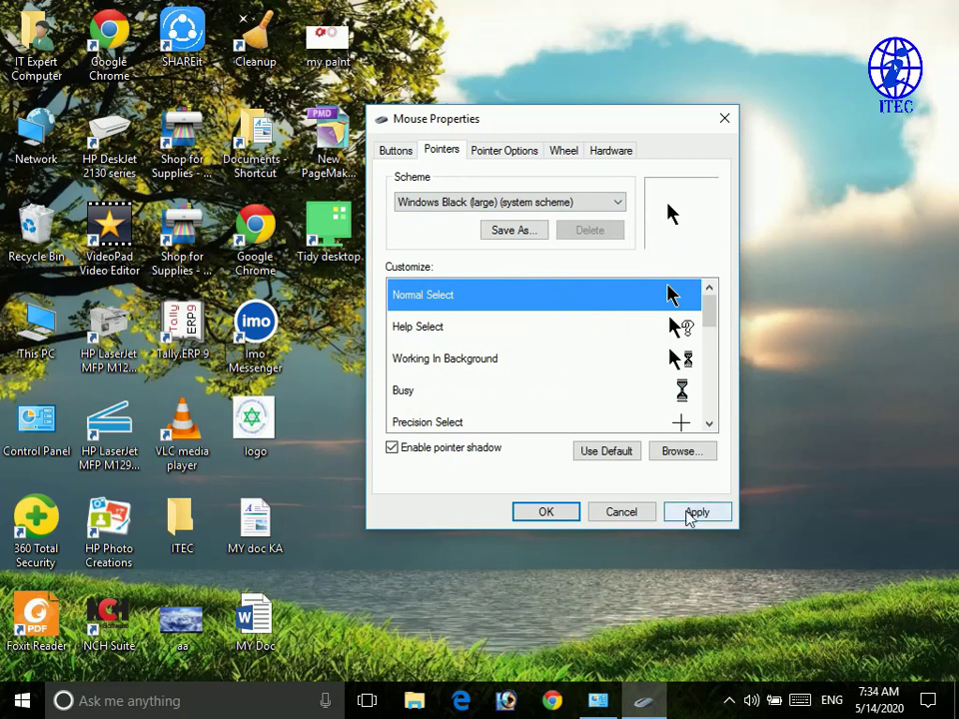
click(696, 516)
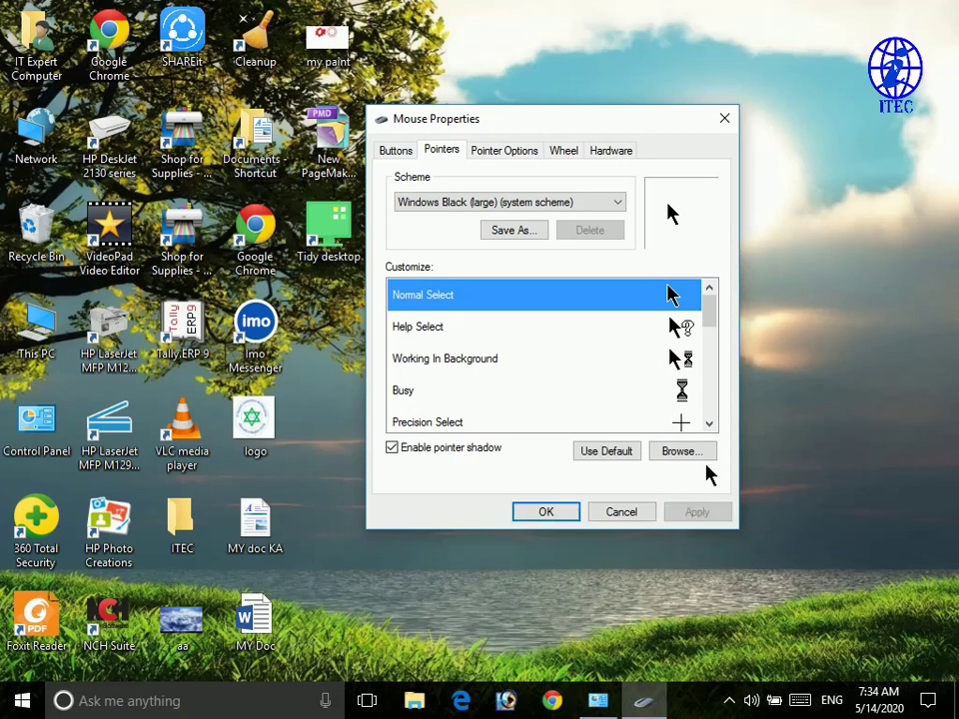
Step: Close Mouse Properties and try out the new pointer on the empty desktop
click(723, 127)
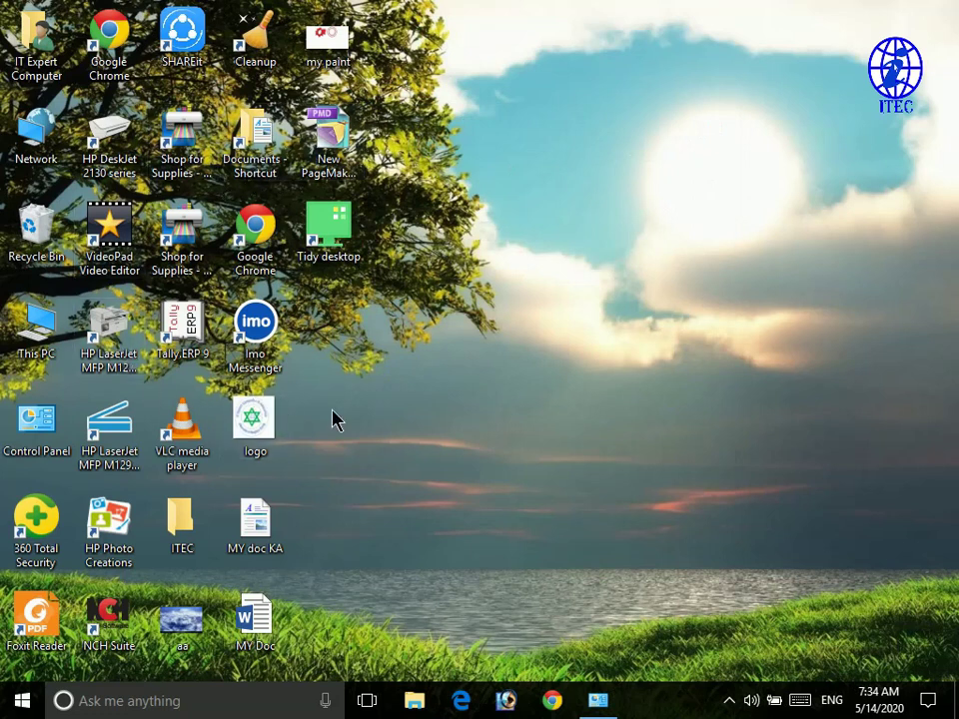
right_click(589, 118)
click(635, 160)
Step: Reopen Mouse Properties from the All Control Panel Items window and move the dialog toward the middle
mouse_move(604, 696)
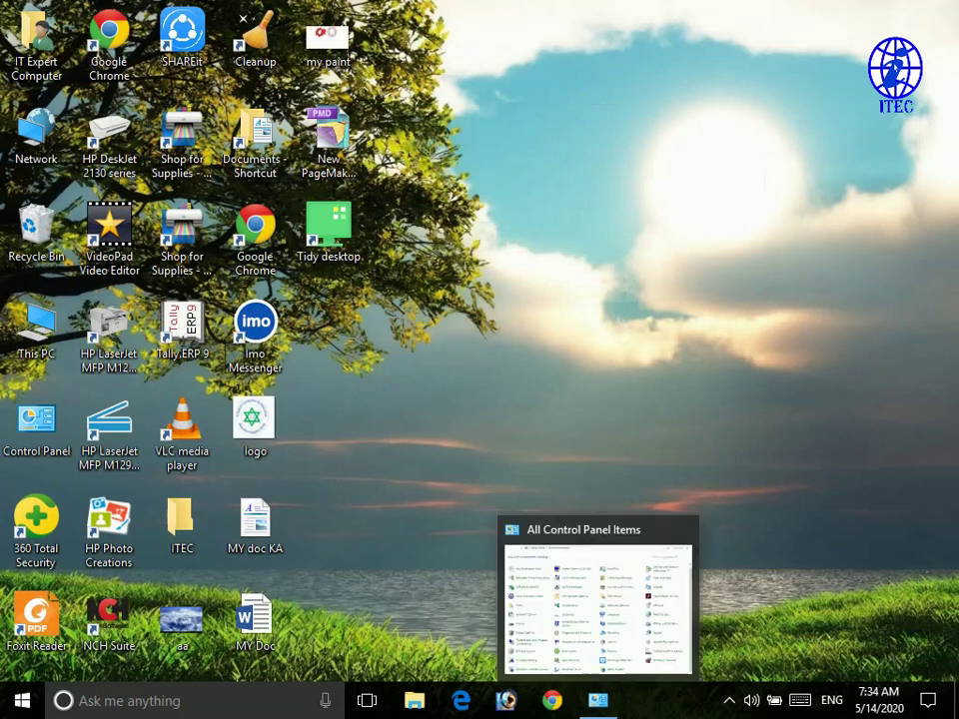
click(614, 670)
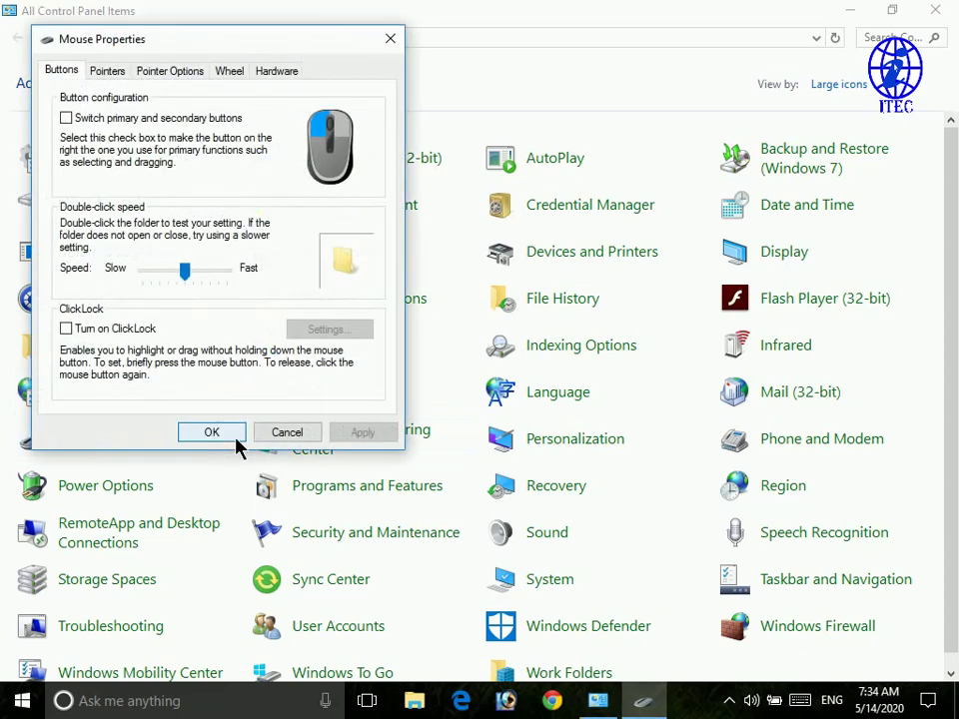
drag(189, 43, 507, 80)
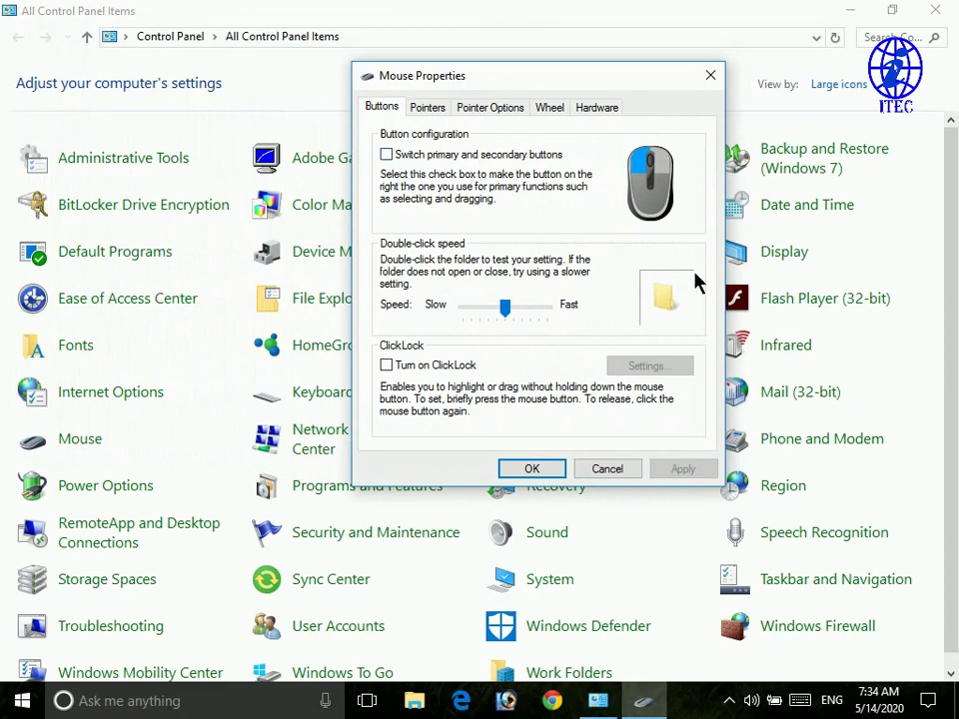
Step: Preview the Link Select and Alternate Select pointers of the Windows Black (large) scheme
click(432, 112)
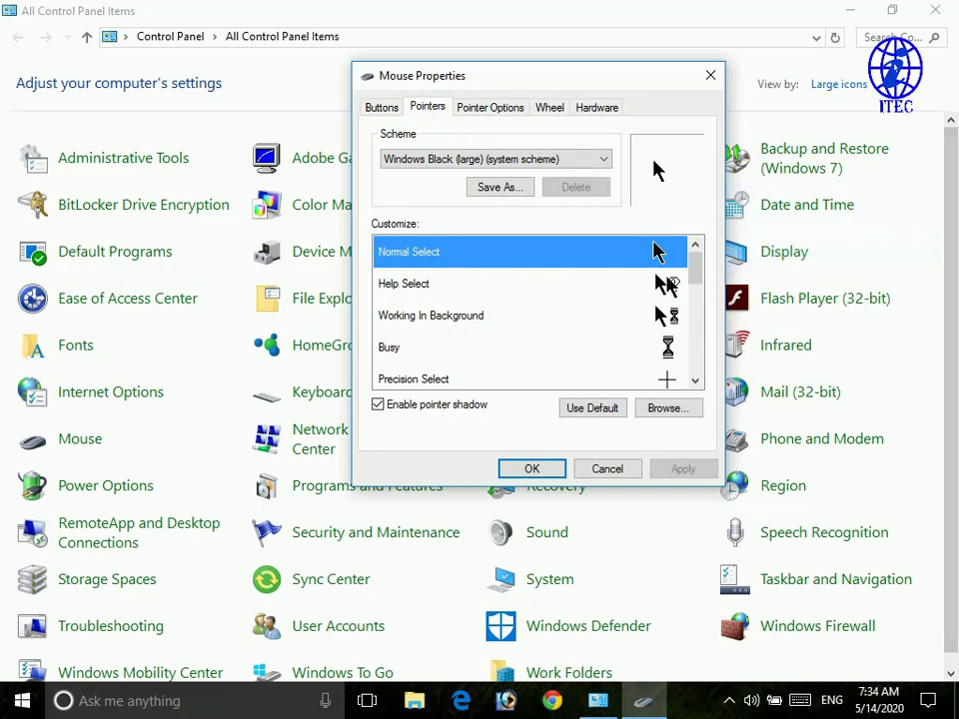
drag(695, 281, 689, 379)
click(647, 360)
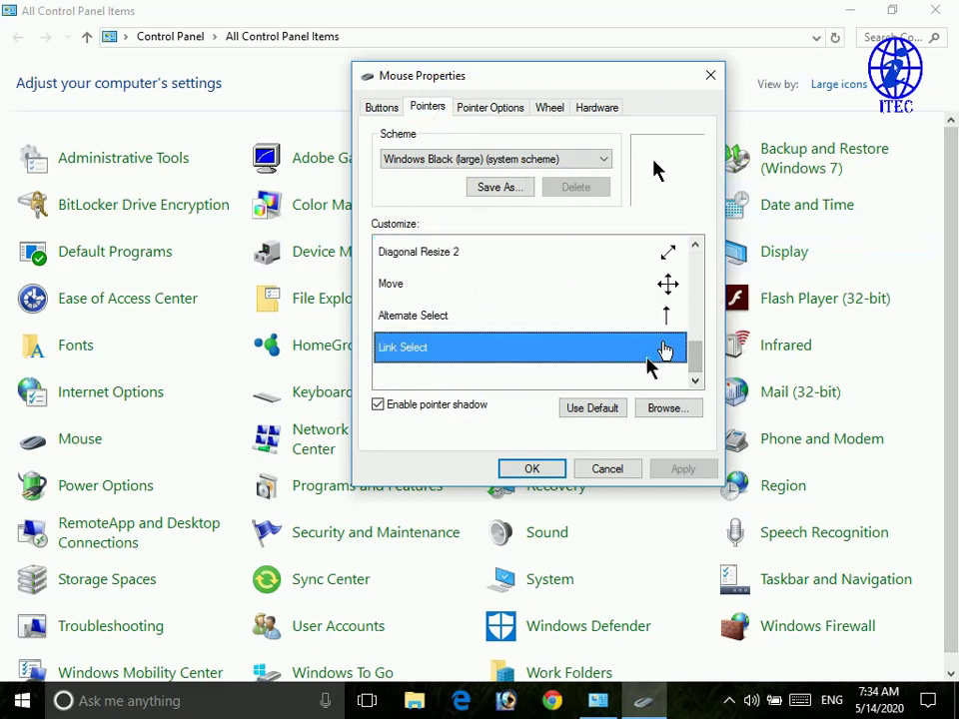
click(642, 321)
scroll(643, 322, up, 1)
scroll(629, 323, up, 1)
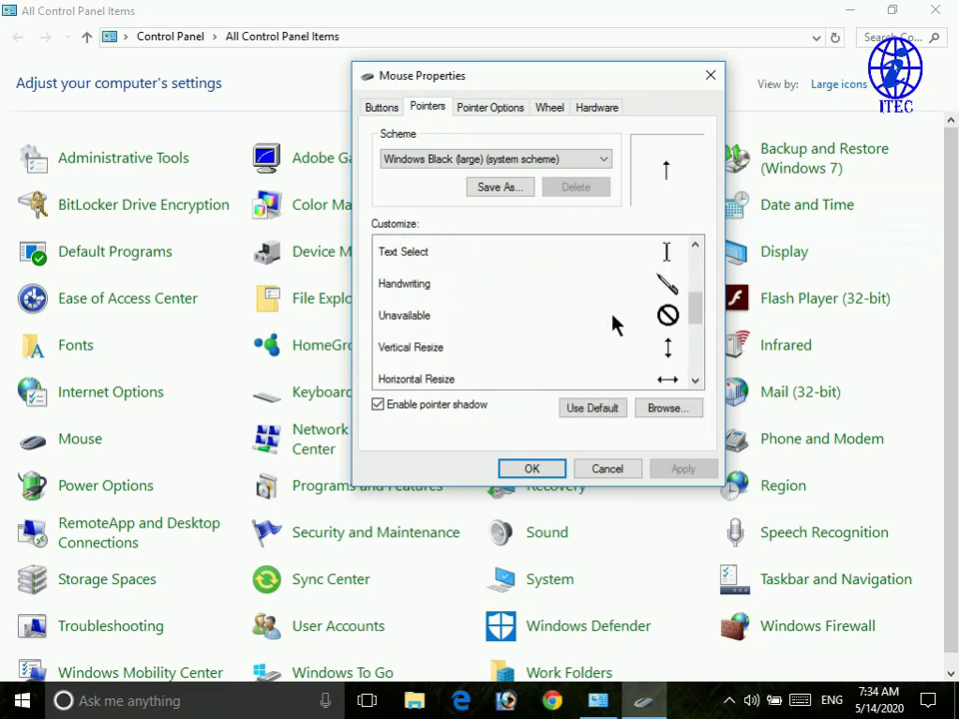
Step: Browse the Cursors folder for the Unavailable pointer and close it without choosing a file
click(609, 317)
click(667, 408)
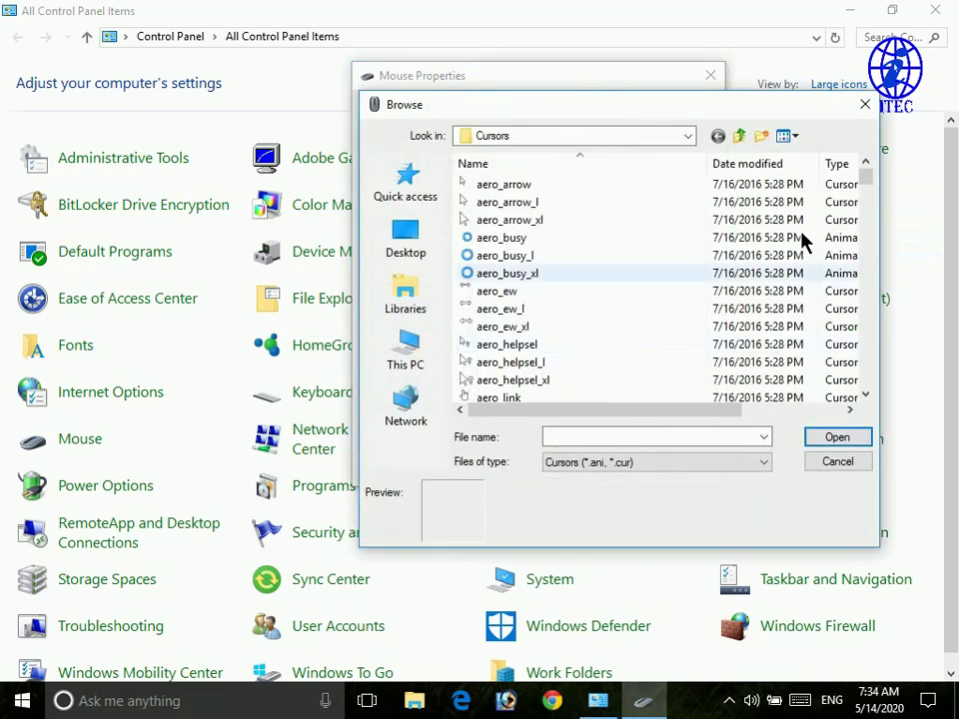
click(864, 106)
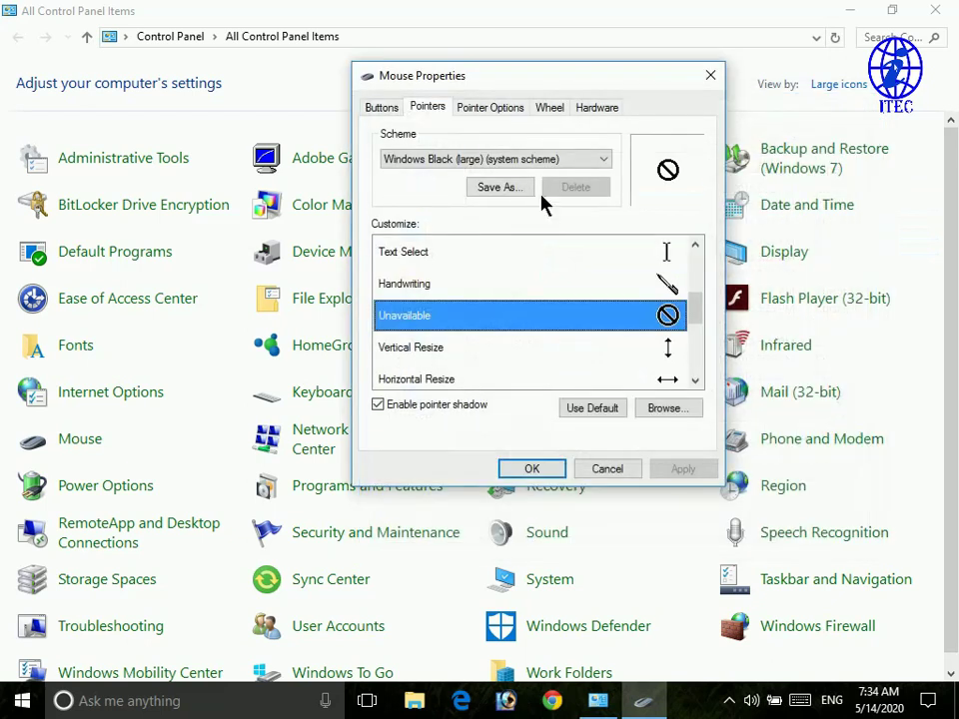
Step: Compare the previews of the Handwriting, Unavailable and Text Select pointers, ending on Handwriting
click(527, 294)
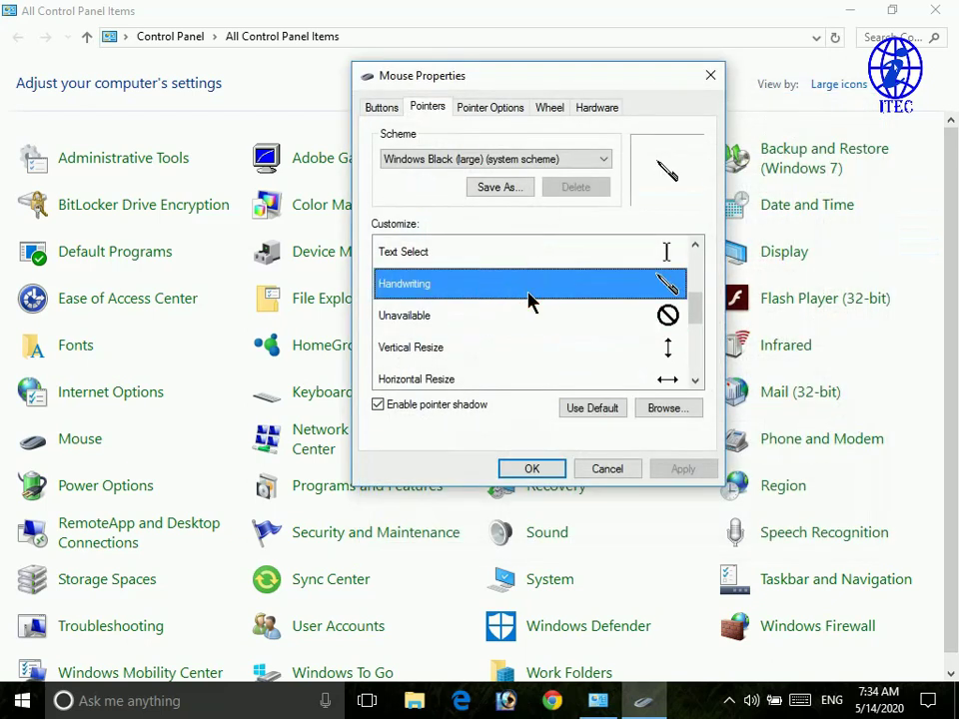
click(521, 320)
click(526, 294)
click(627, 262)
click(609, 298)
Step: Apply the Magnified (system scheme) pointer scheme and preview its Move pointer
click(551, 163)
click(534, 190)
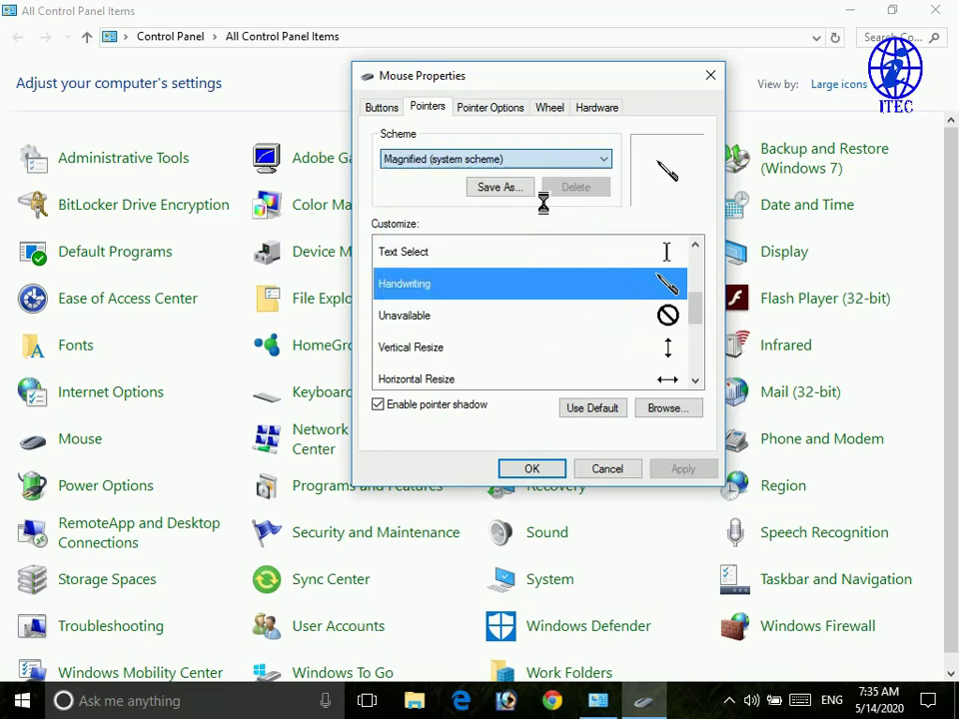
click(676, 476)
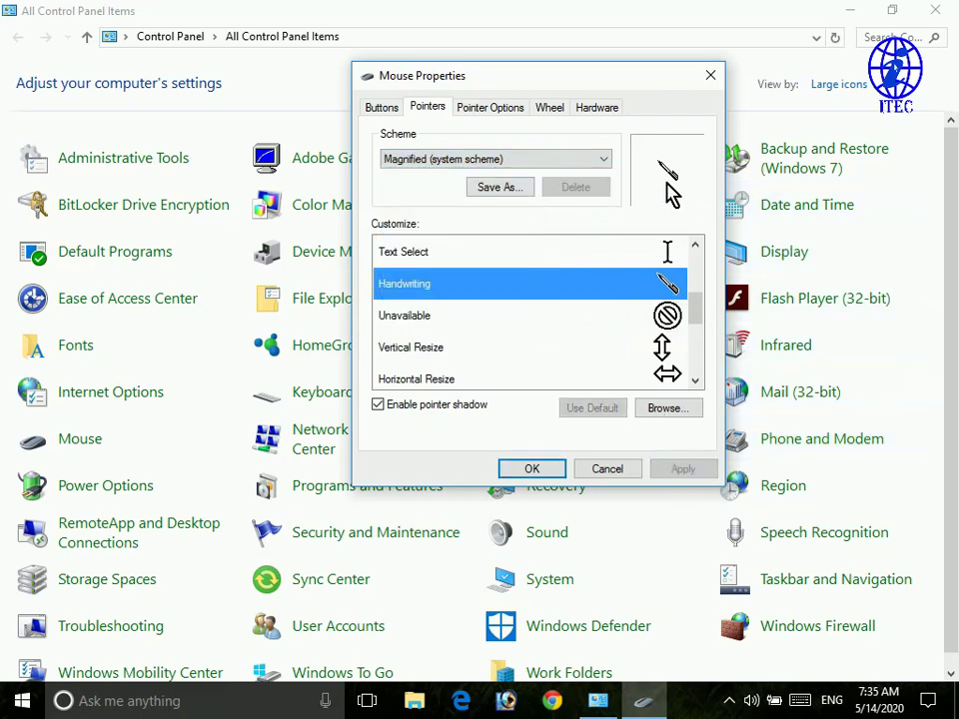
scroll(629, 280, down, 2)
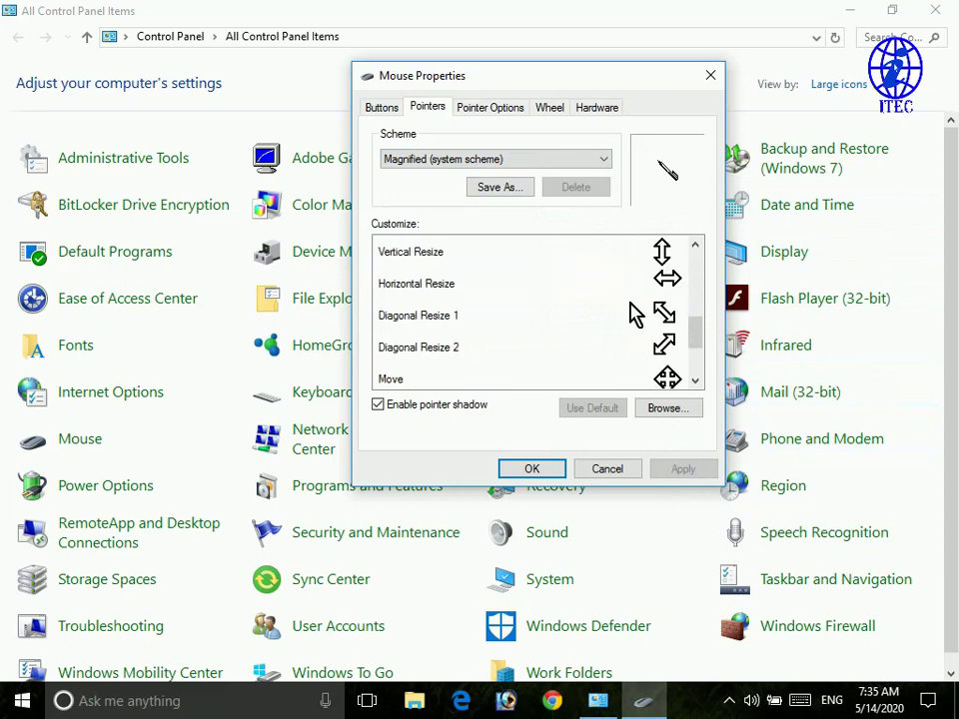
click(617, 288)
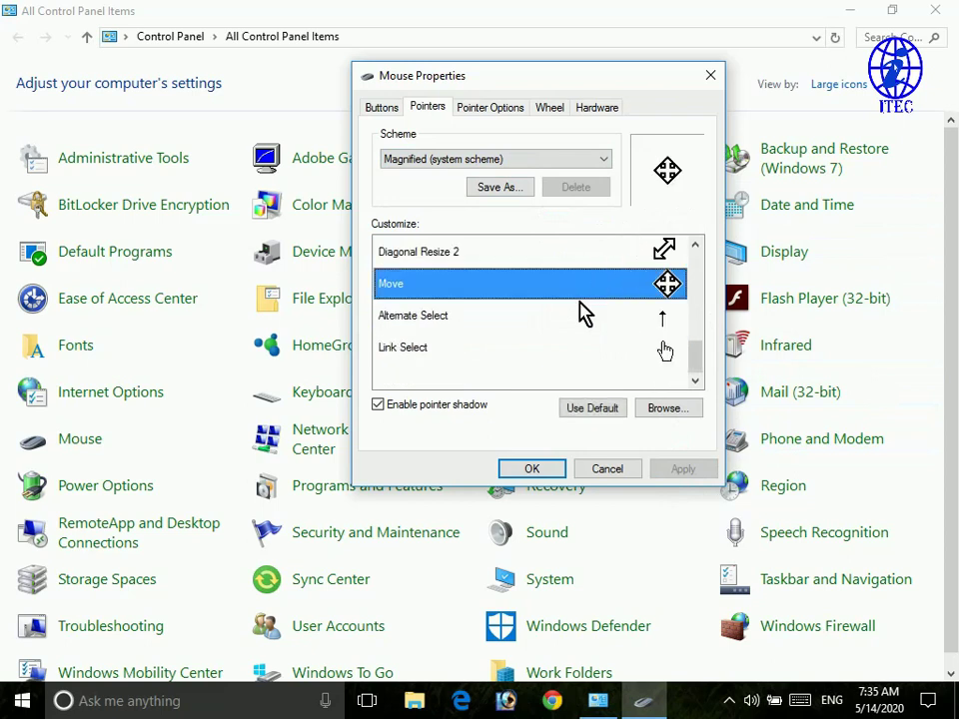
Step: Switch the pointer scheme to Windows Standard (large) (system scheme) and apply it
click(504, 160)
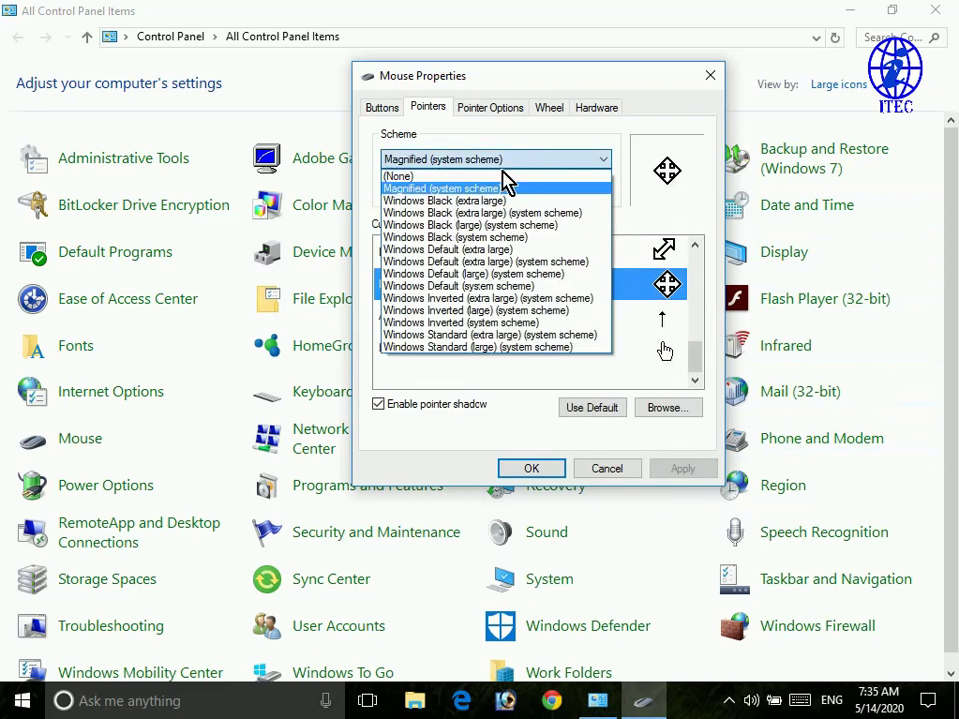
click(505, 344)
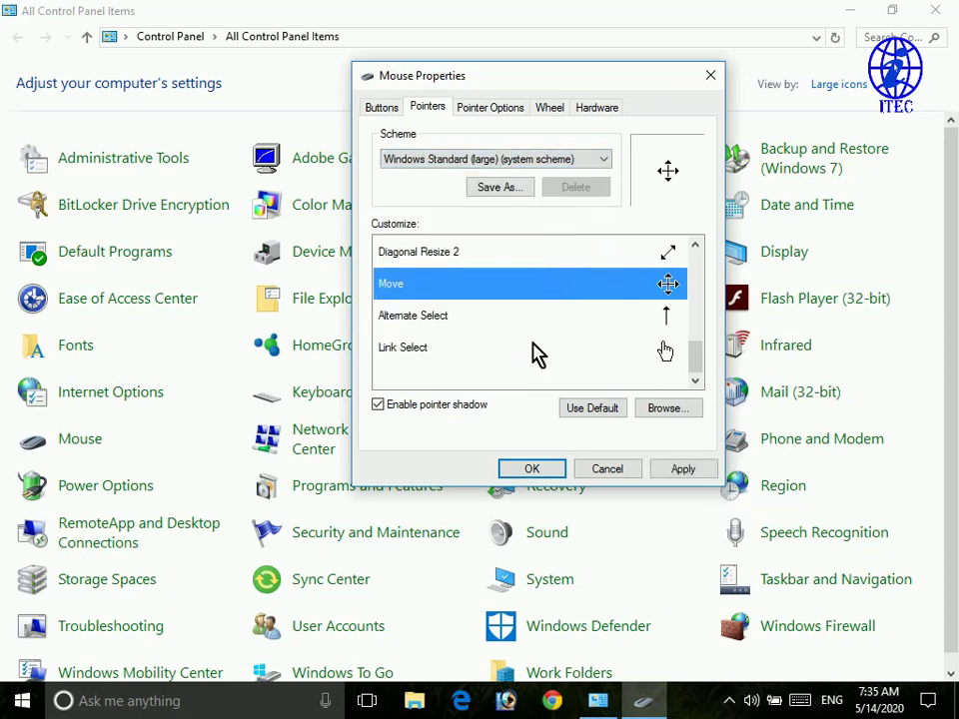
click(683, 472)
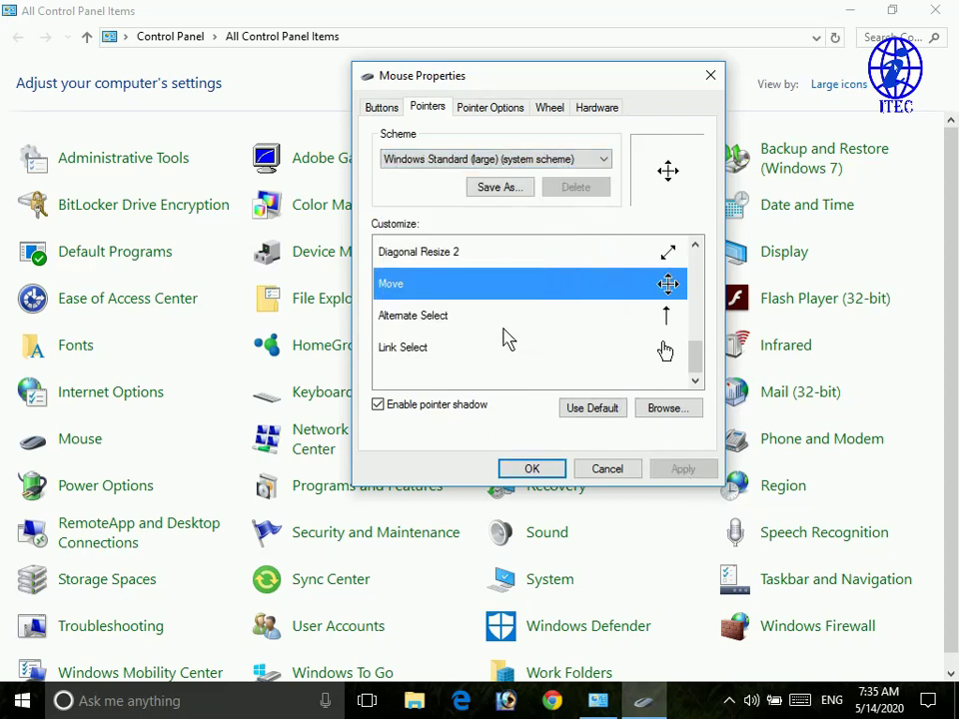
Step: Return to the start of the pointer list and preview the Windows Inverted (system scheme) pointers
scroll(546, 358, up, 4)
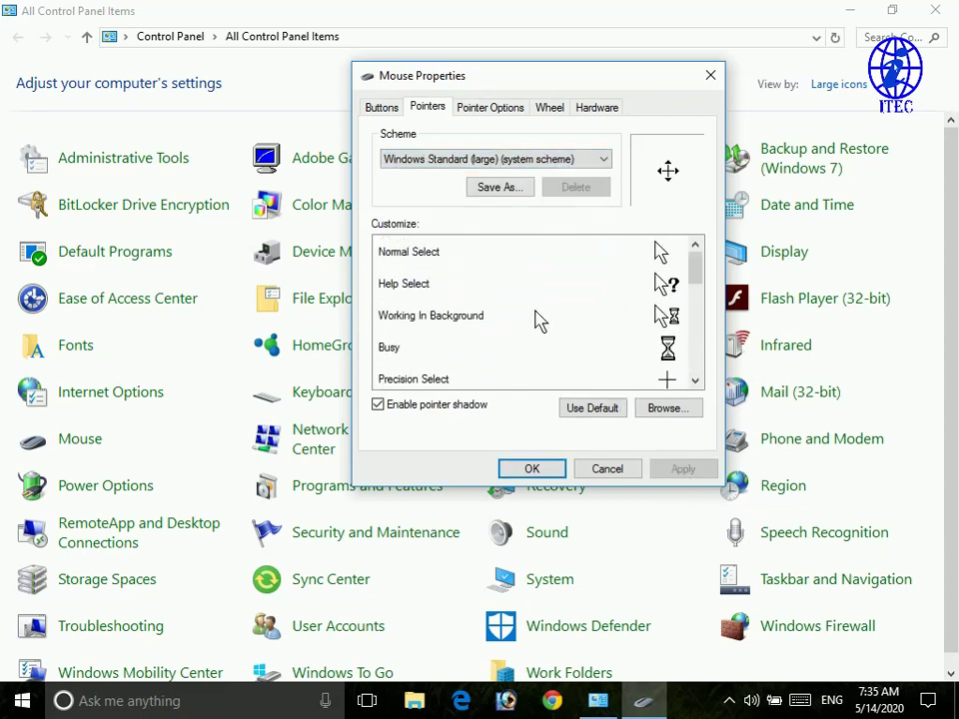
click(483, 163)
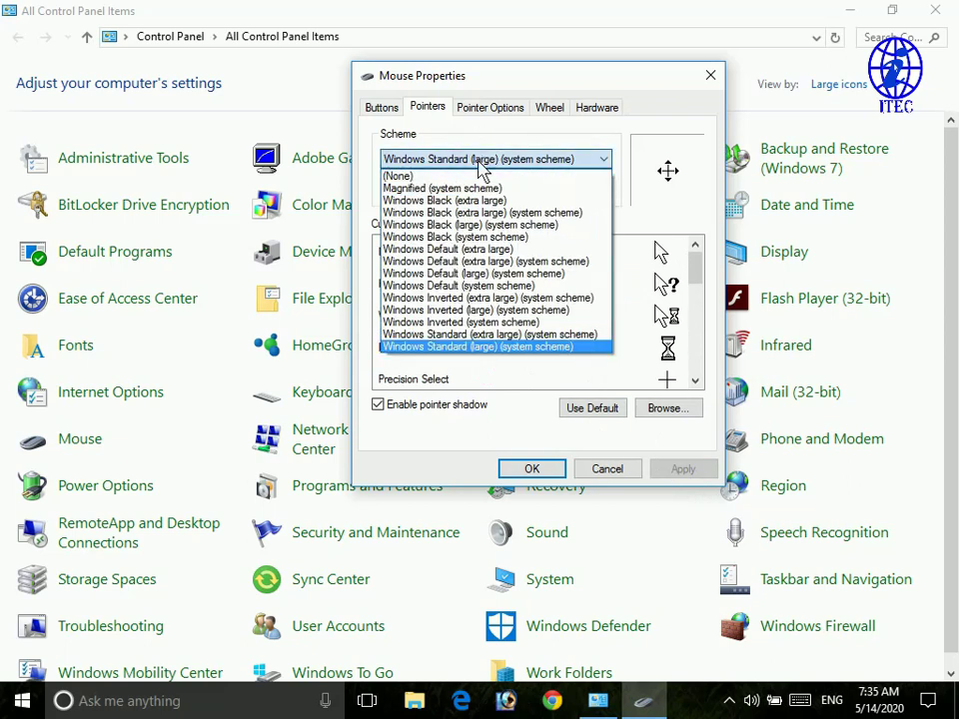
click(484, 323)
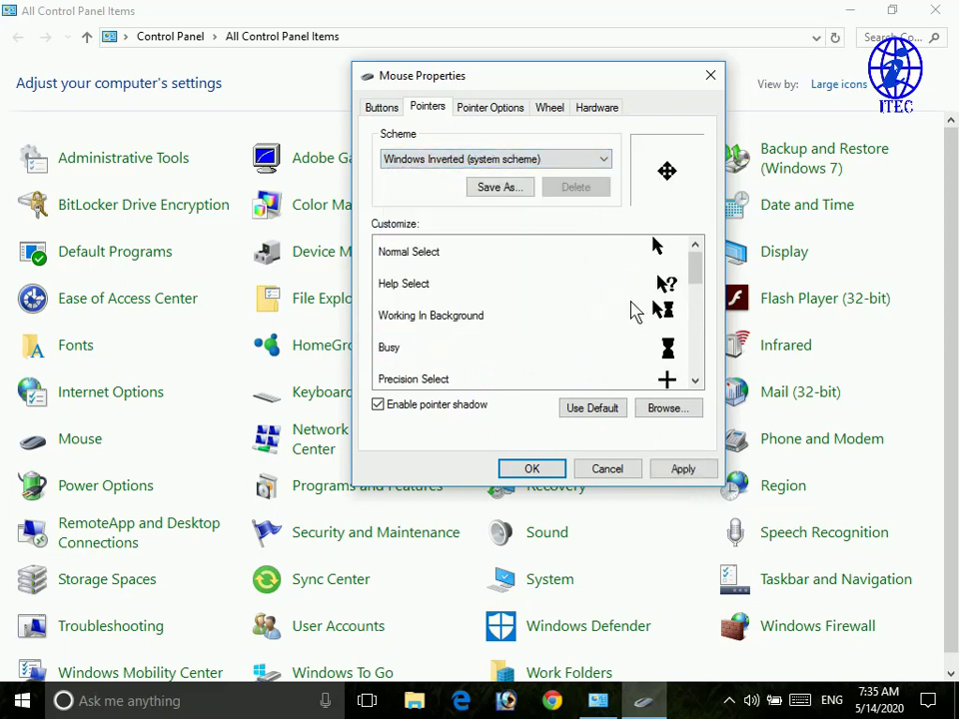
Step: Select the Windows Default (system scheme) pointer scheme, preview its Move pointer, and apply the scheme
click(515, 164)
click(497, 284)
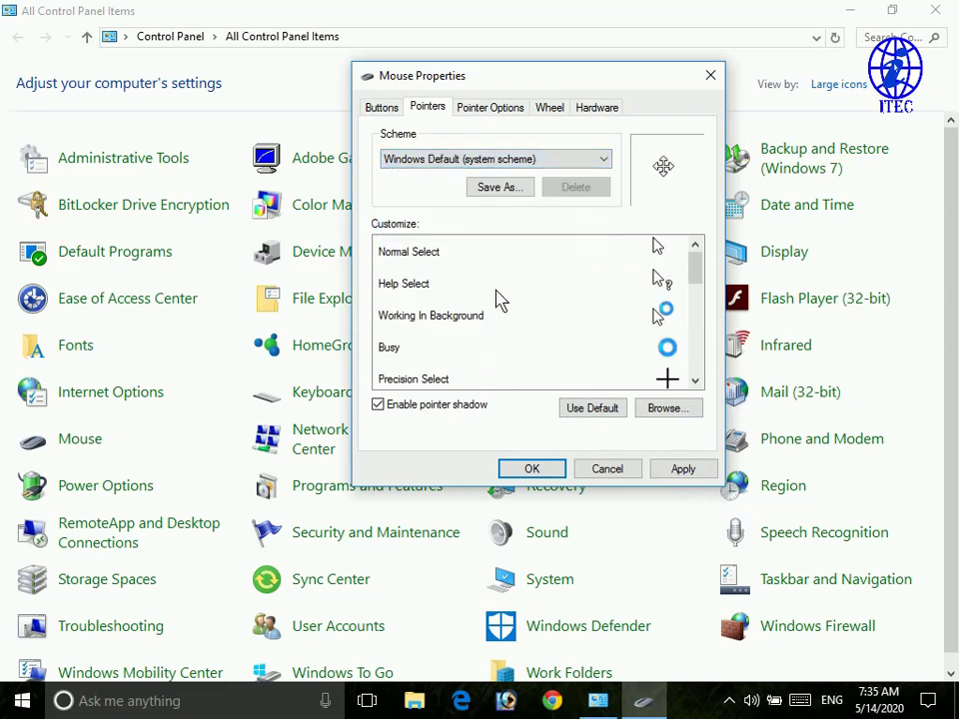
scroll(584, 313, down, 2)
scroll(588, 317, down, 3)
click(606, 318)
click(617, 284)
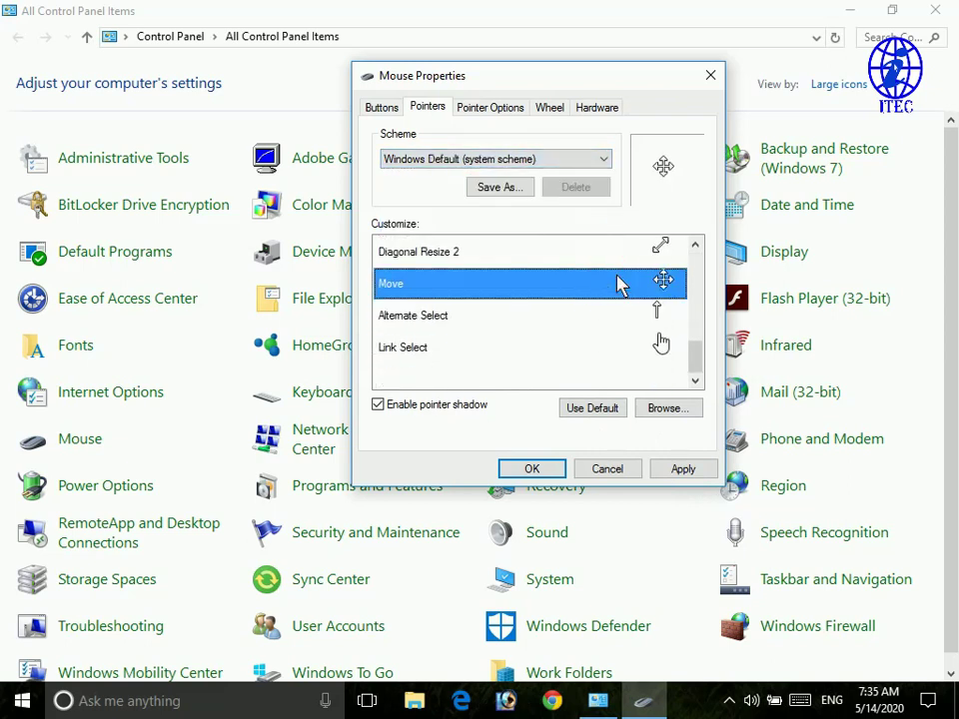
click(682, 469)
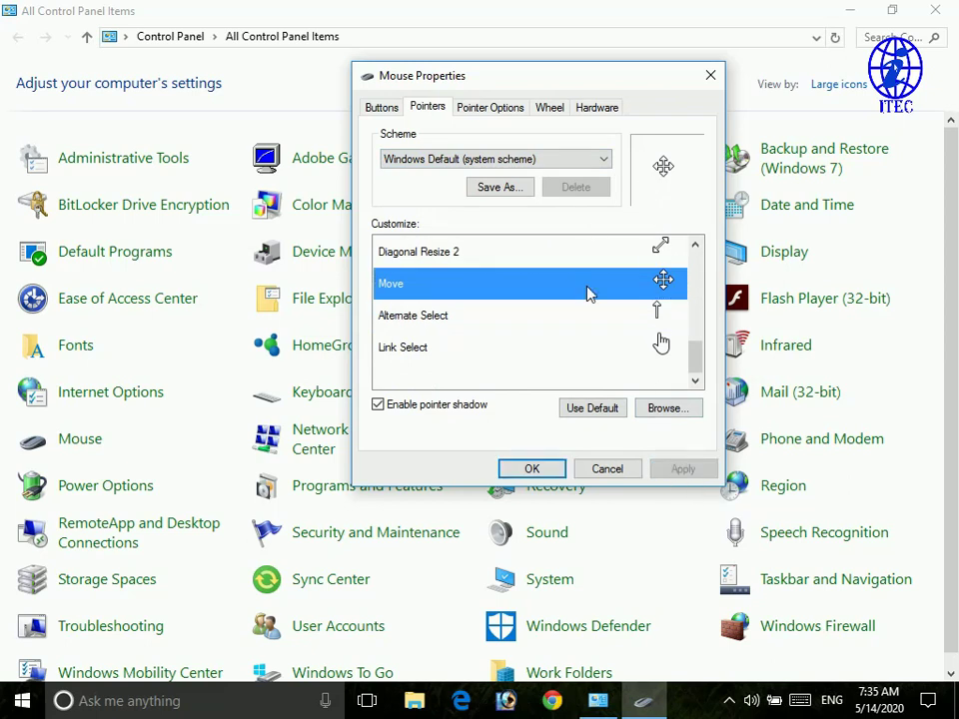
Step: Review the default pointers from the start of the list and select the Windows Black (system scheme) scheme
scroll(549, 265, up, 4)
scroll(479, 243, up, 1)
click(552, 155)
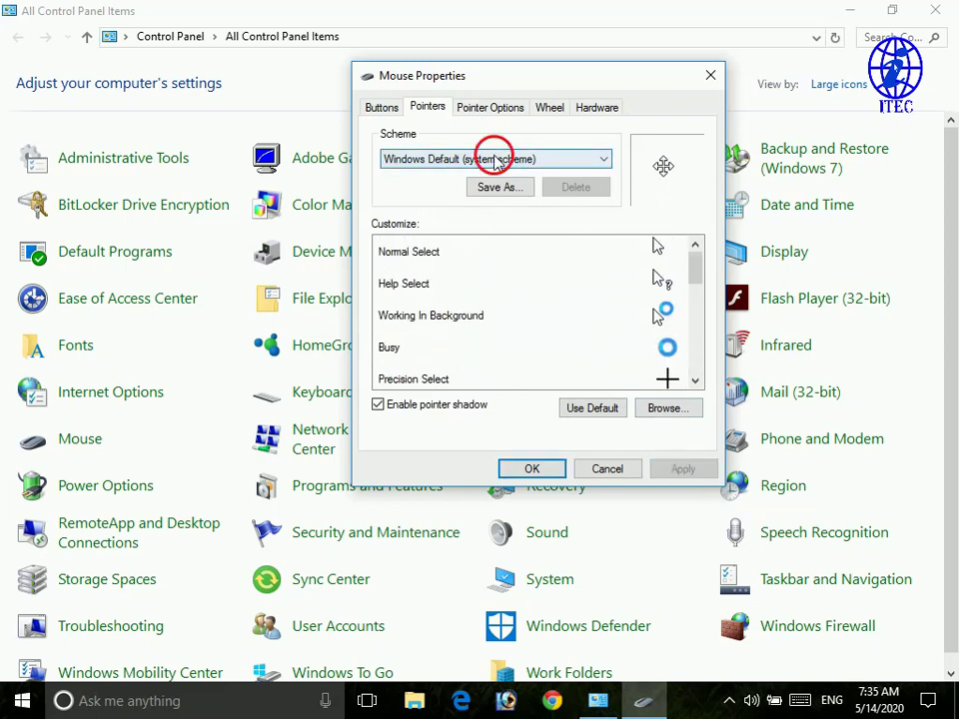
click(479, 237)
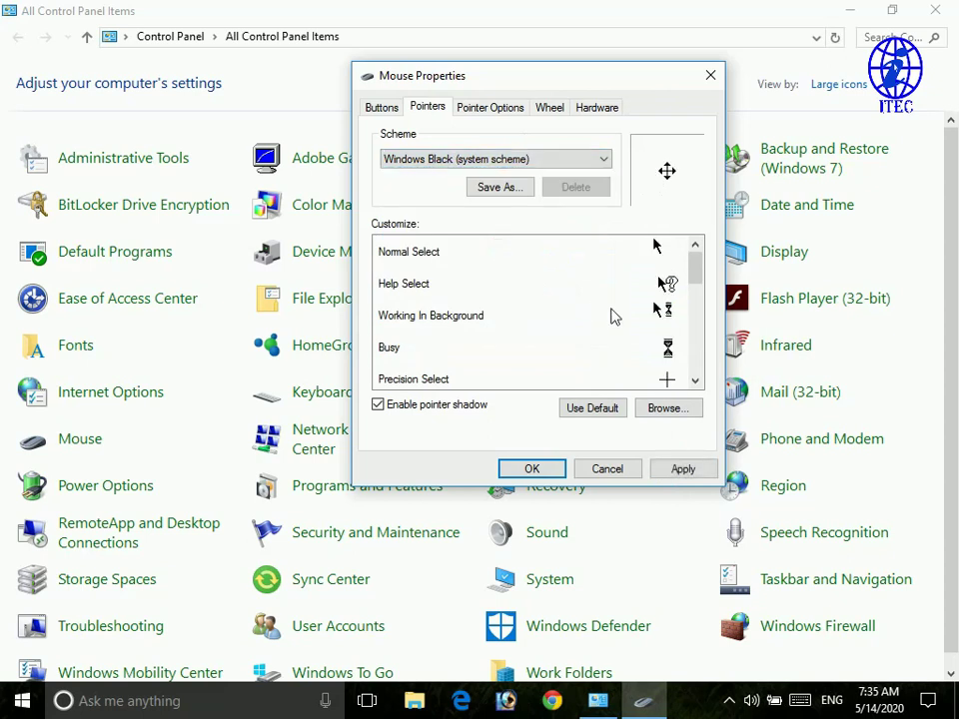
Step: Select the Windows Black (extra large) scheme, preview its Normal Select pointer, and look through the remaining pointers
click(574, 156)
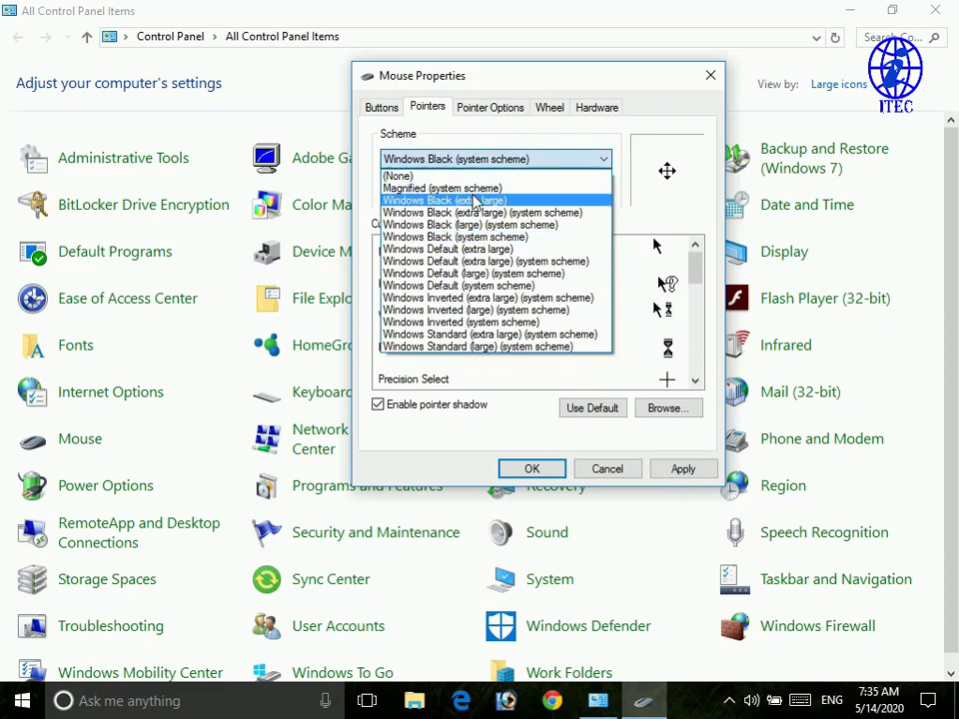
click(444, 200)
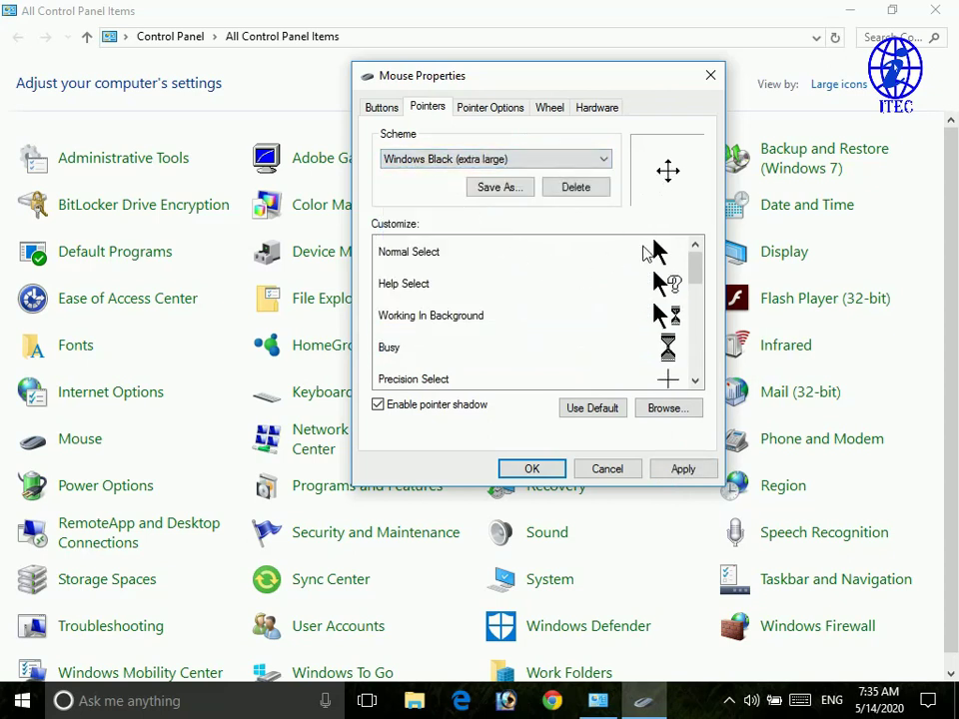
click(617, 258)
scroll(605, 271, down, 4)
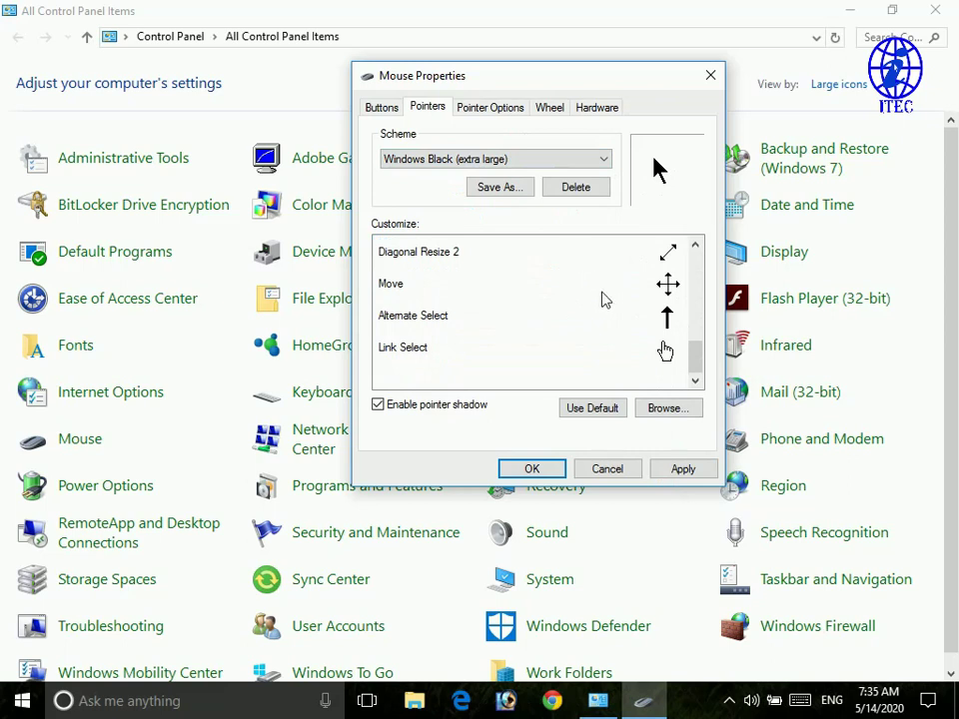
Step: Preview the Move pointer and apply the Windows Black (extra large) scheme
click(603, 289)
click(683, 469)
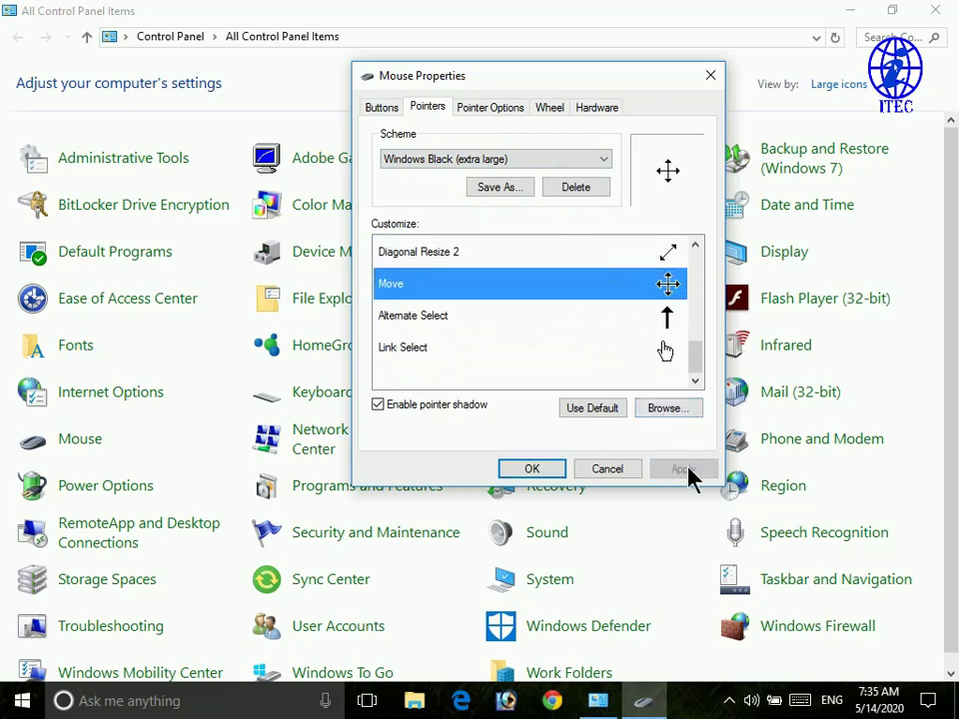
scroll(607, 275, up, 4)
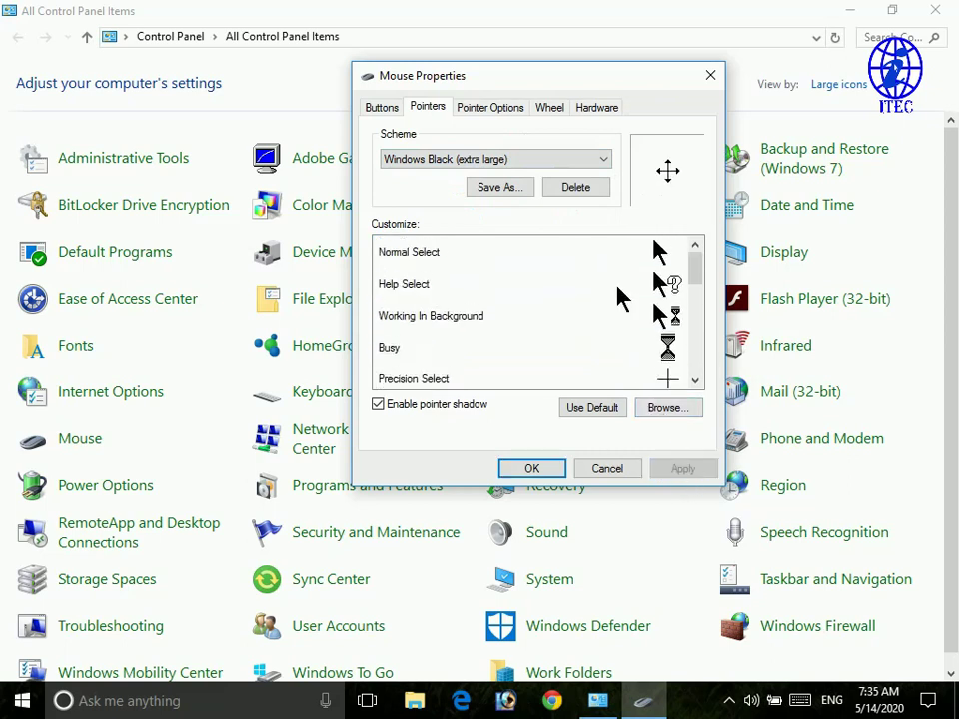
Step: Set the pointer scheme to (None), preview its Normal Select pointer, and apply it
click(575, 159)
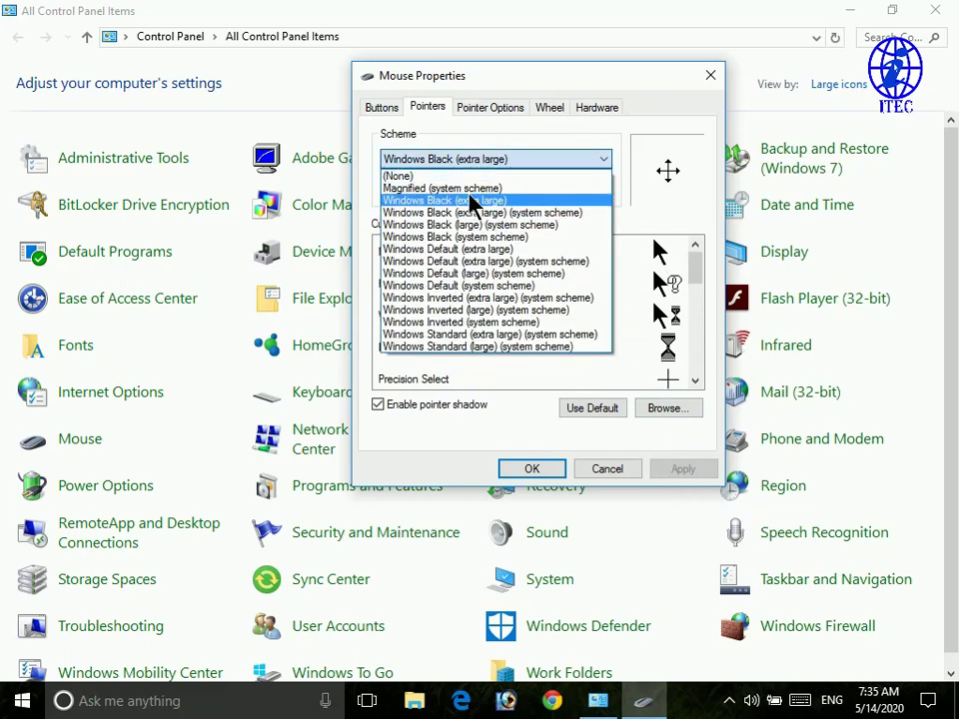
click(451, 178)
click(555, 253)
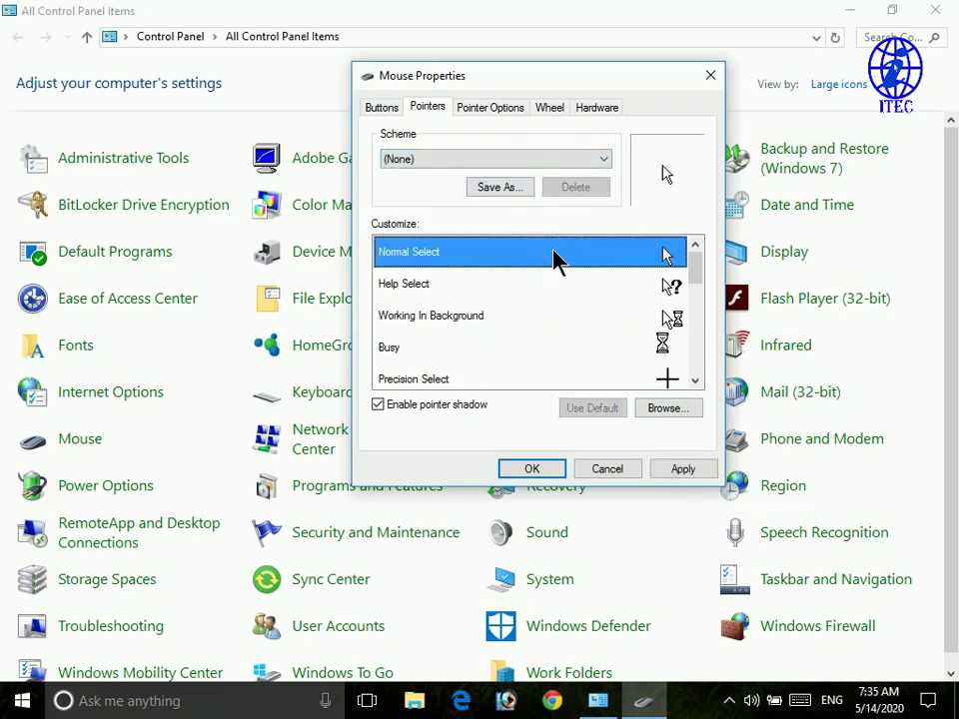
click(671, 469)
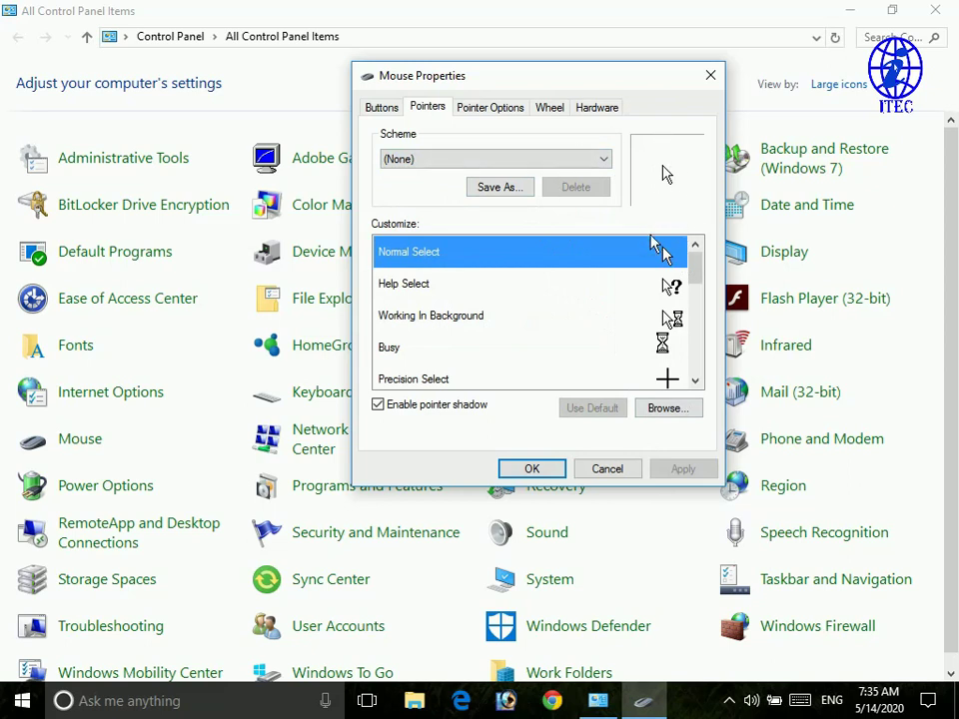
scroll(530, 310, down, 4)
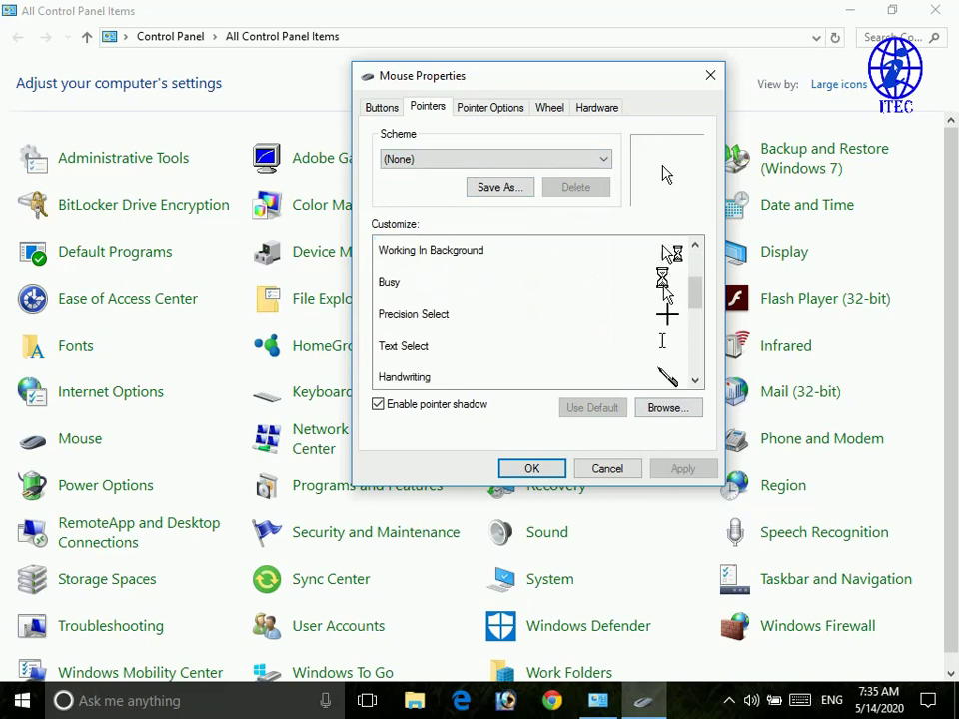
Step: Select the Windows Inverted (system scheme) scheme, preview its Alternate Select and Move pointers, and apply it
click(529, 173)
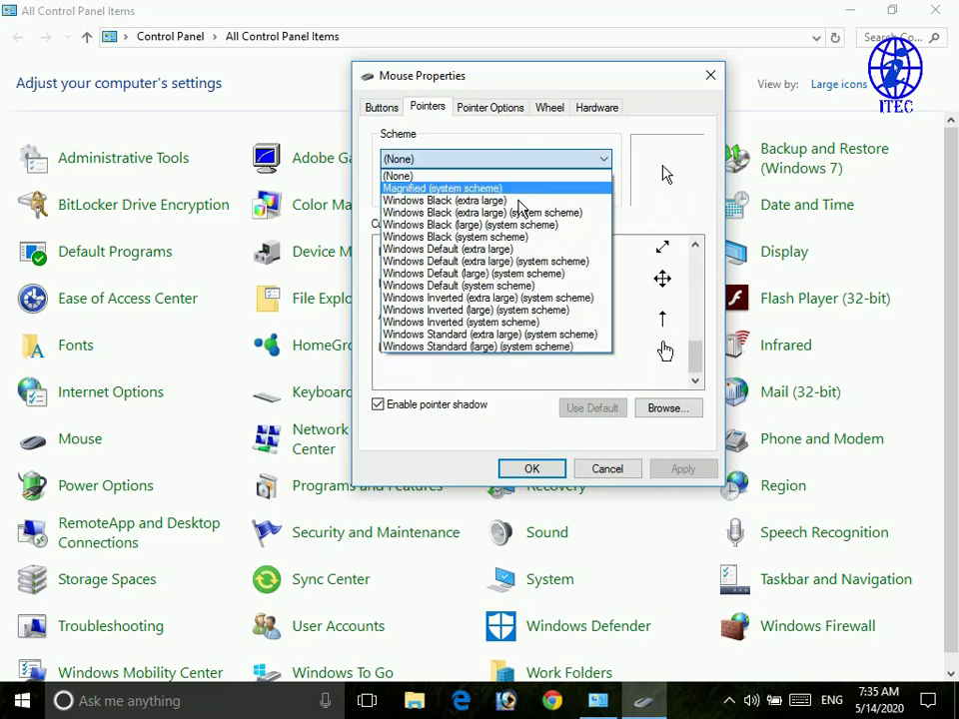
click(514, 327)
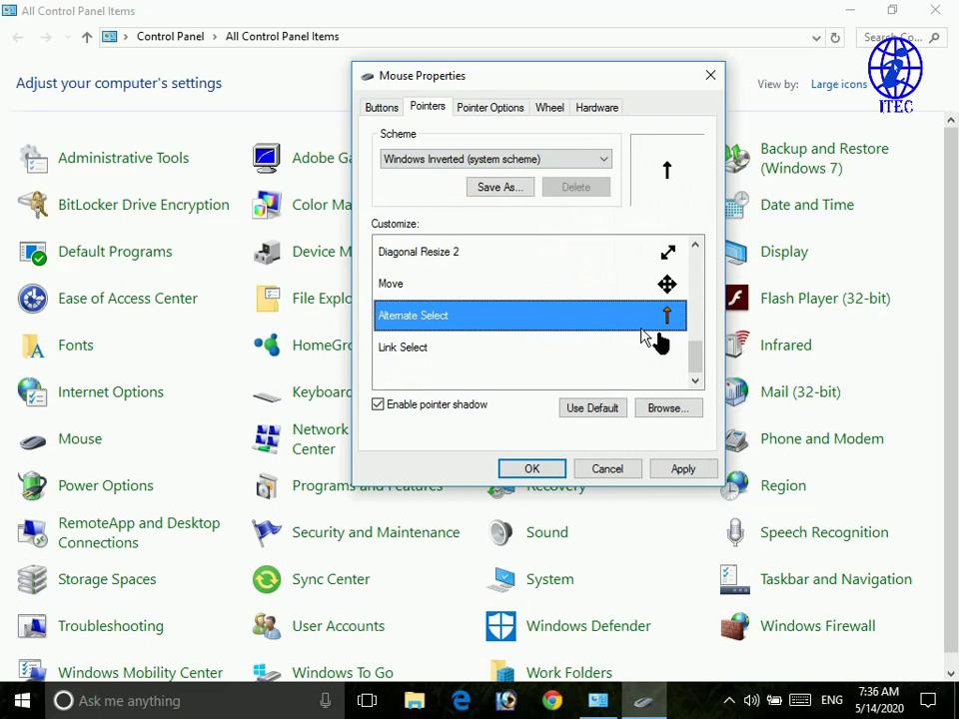
scroll(645, 329, up, 5)
scroll(644, 329, down, 9)
click(651, 378)
scroll(651, 329, down, 1)
key(Up)
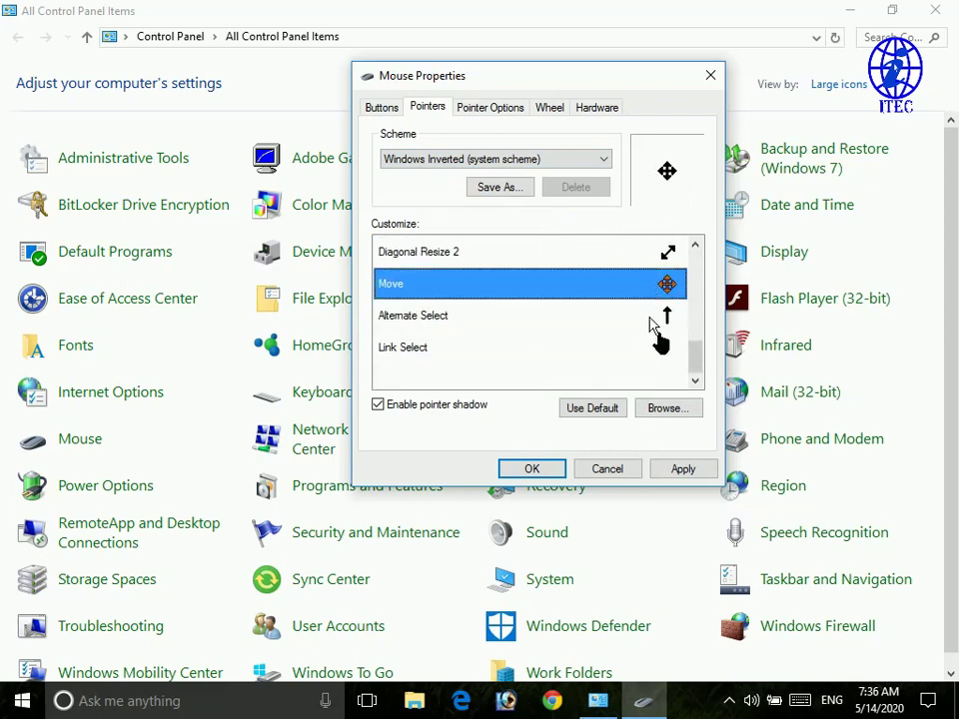
click(683, 469)
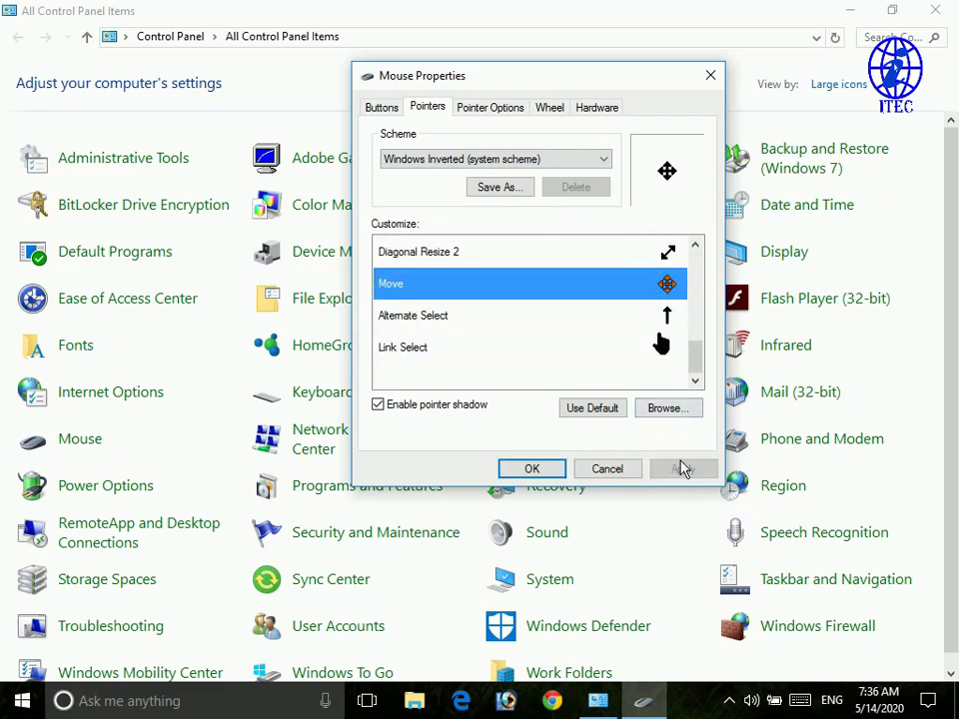
Step: Reset the Move pointer of the Windows Inverted scheme to its default and apply the change
click(570, 166)
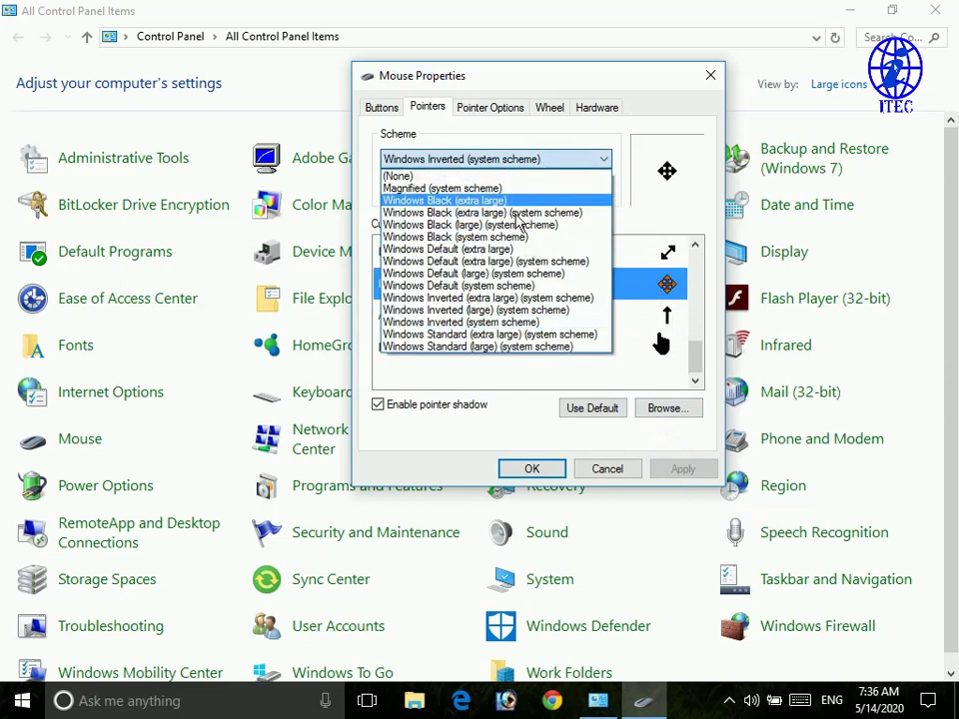
click(531, 163)
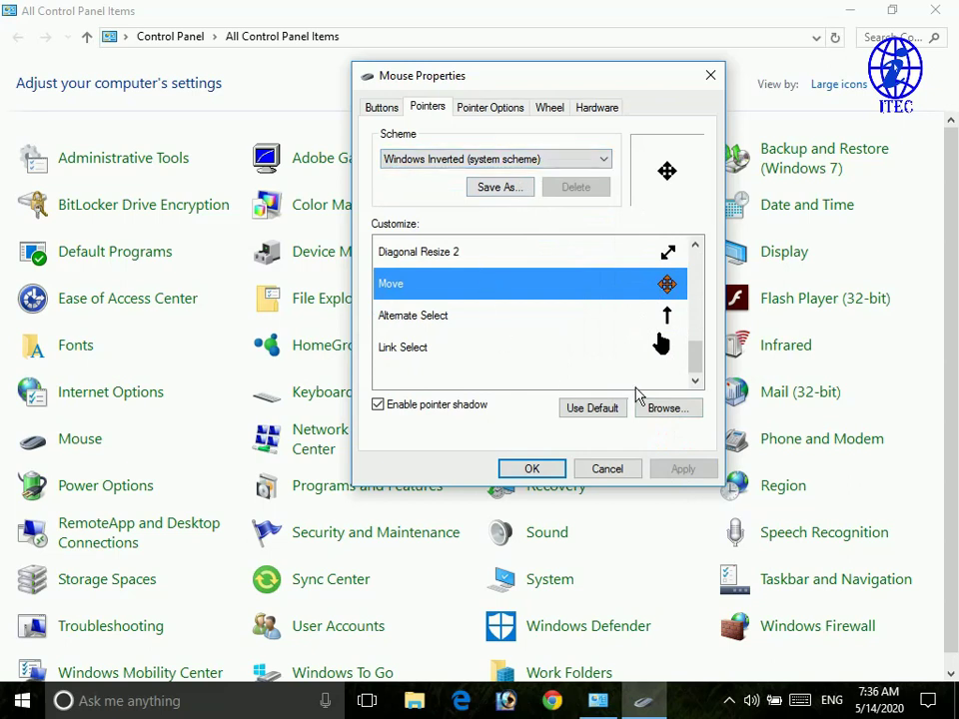
click(593, 423)
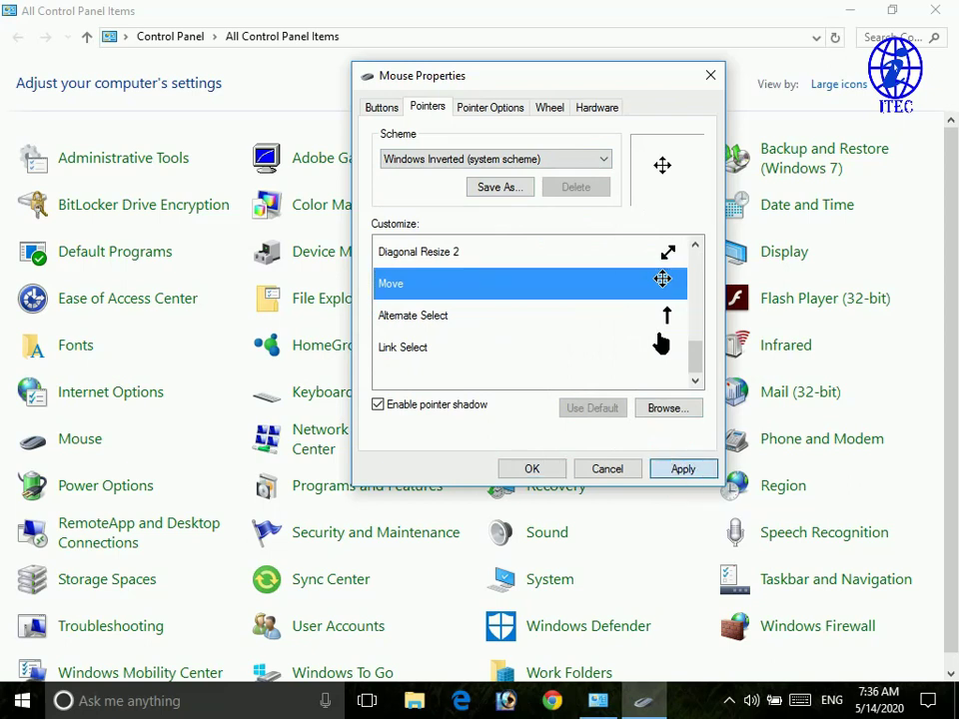
click(683, 466)
scroll(569, 295, up, 3)
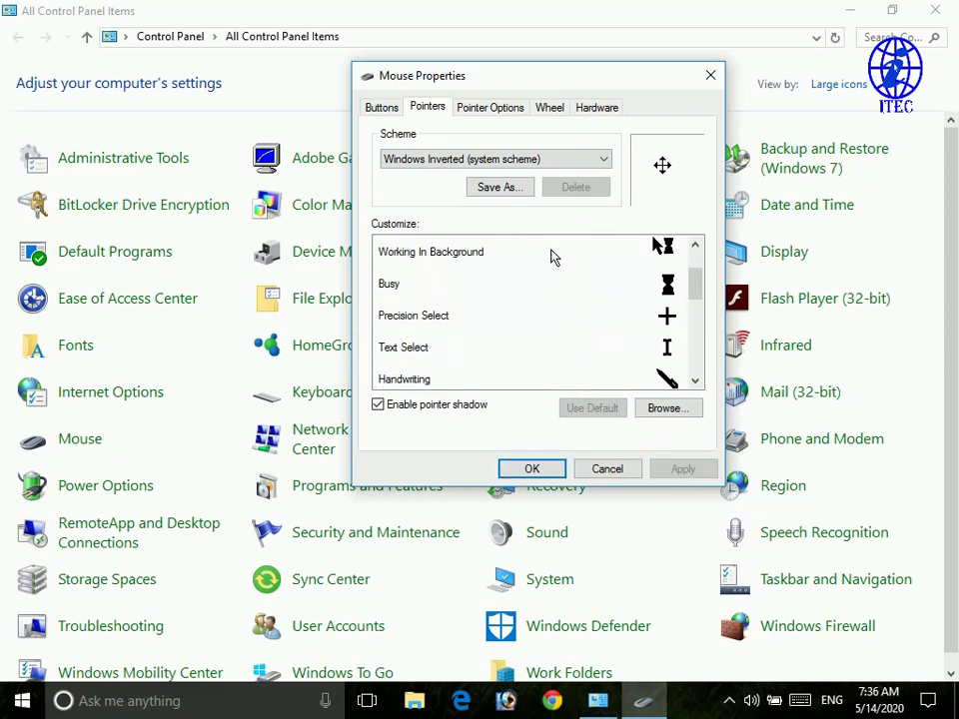
Step: Switch the scheme back to (None), select the Normal Select pointer, and apply the scheme
click(520, 158)
click(423, 177)
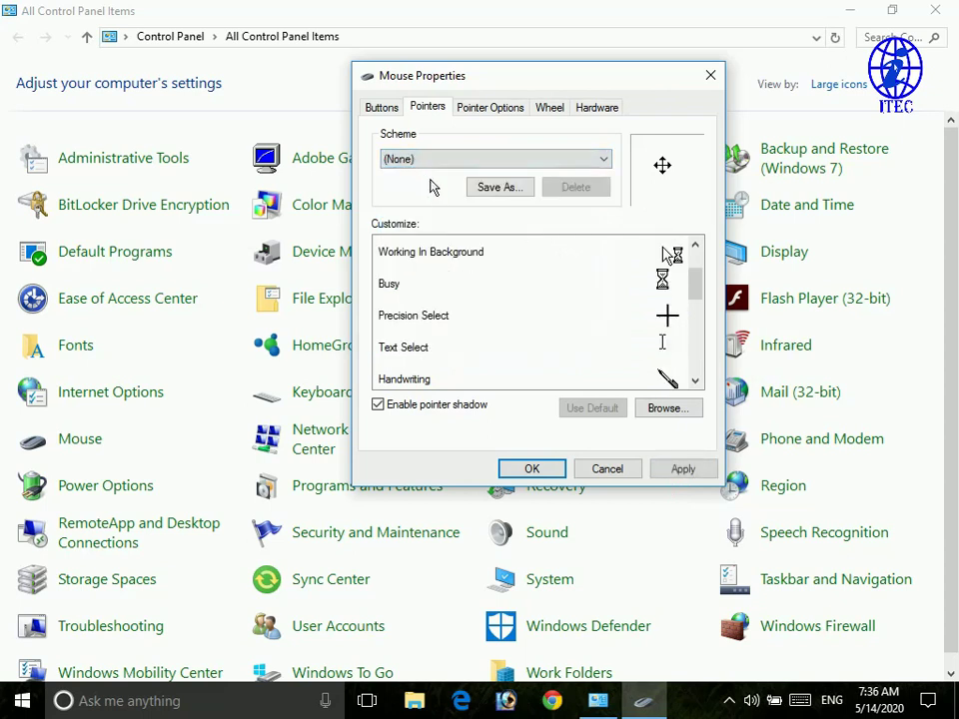
scroll(562, 304, up, 1)
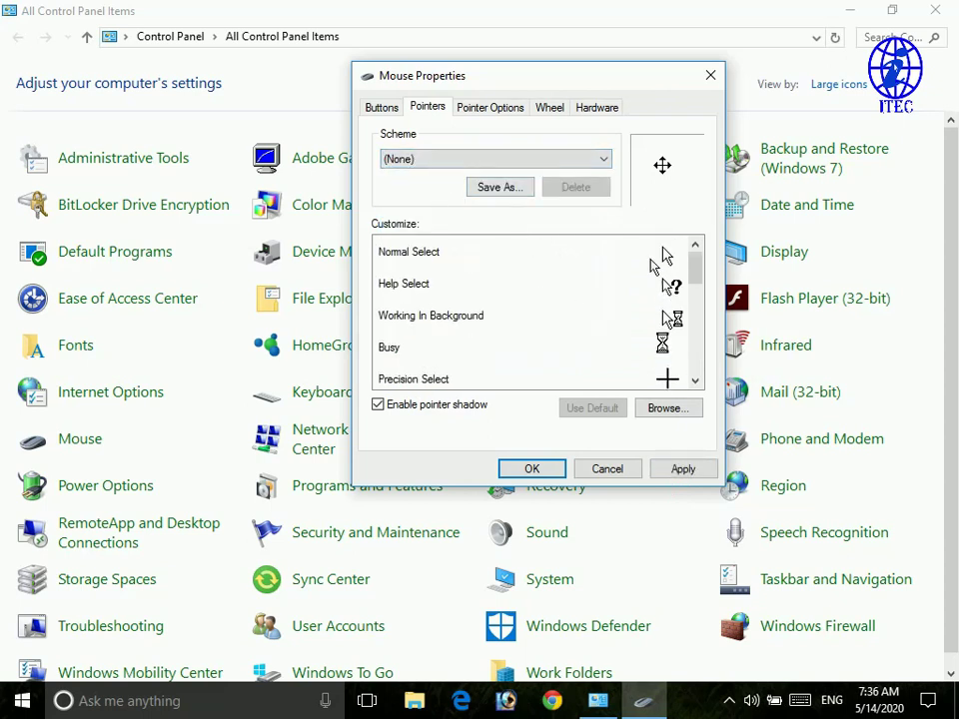
click(609, 261)
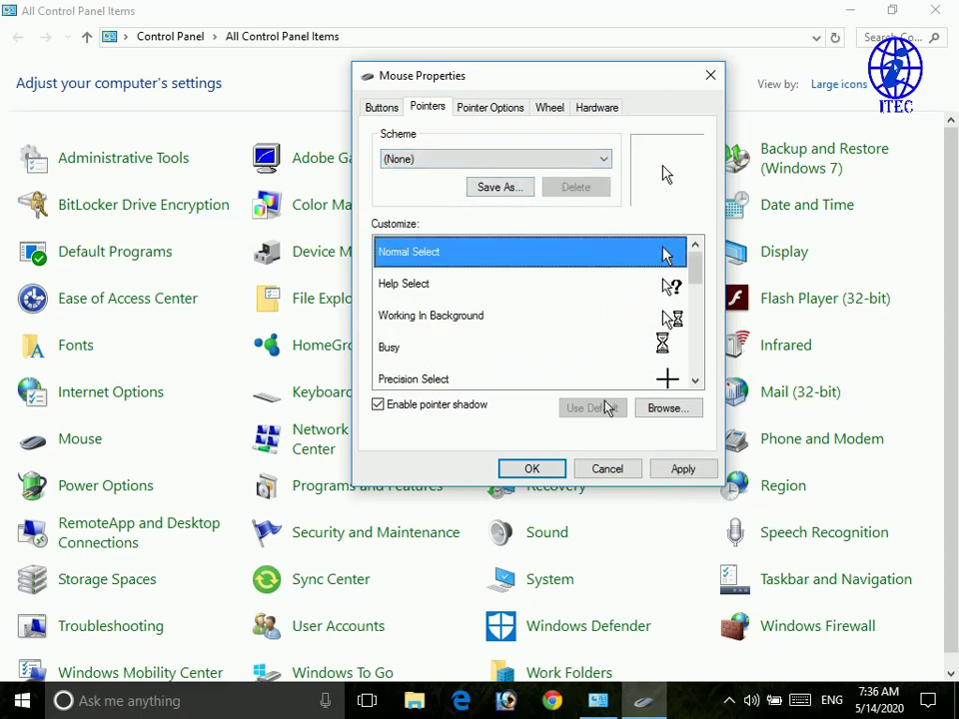
click(679, 468)
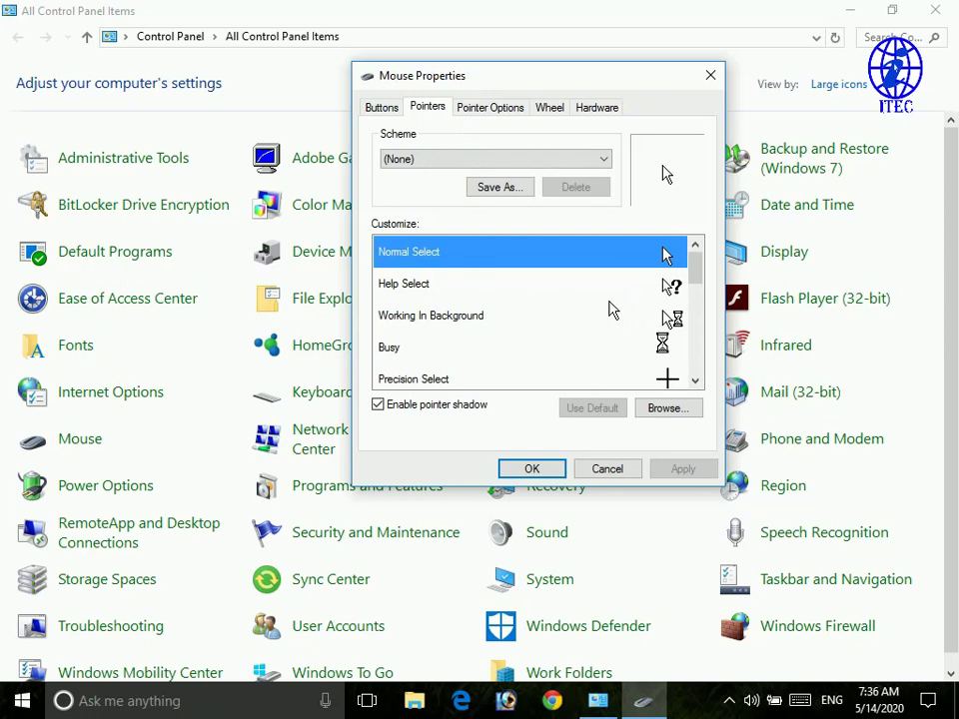
Step: Disable the pointer shadow, apply the change, and look through the pointer list to check the effect
scroll(612, 311, down, 4)
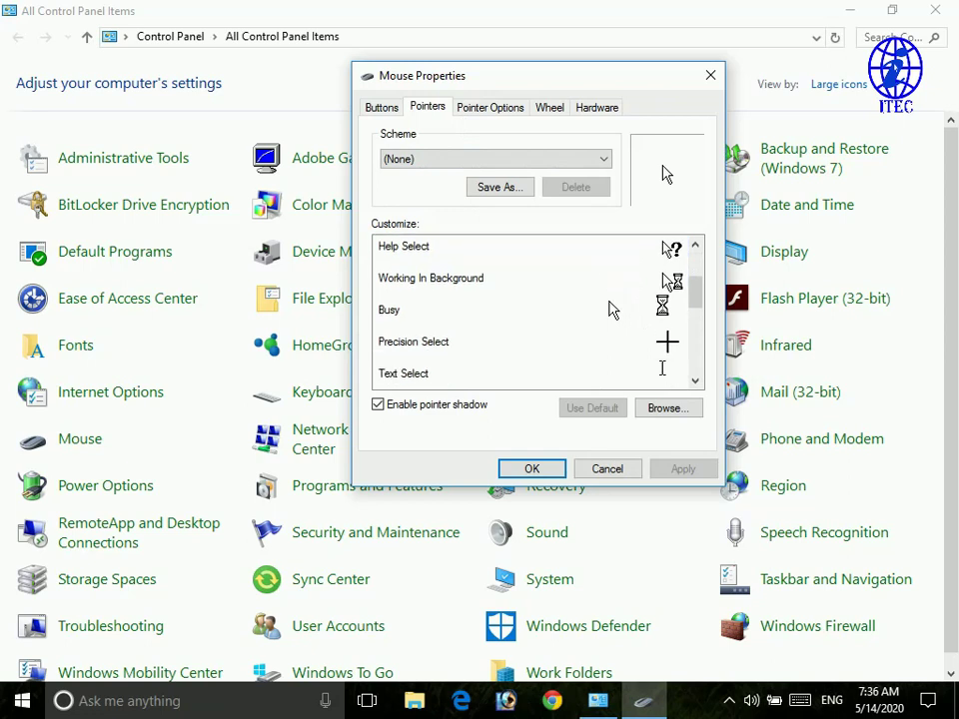
scroll(612, 310, up, 2)
scroll(613, 311, down, 2)
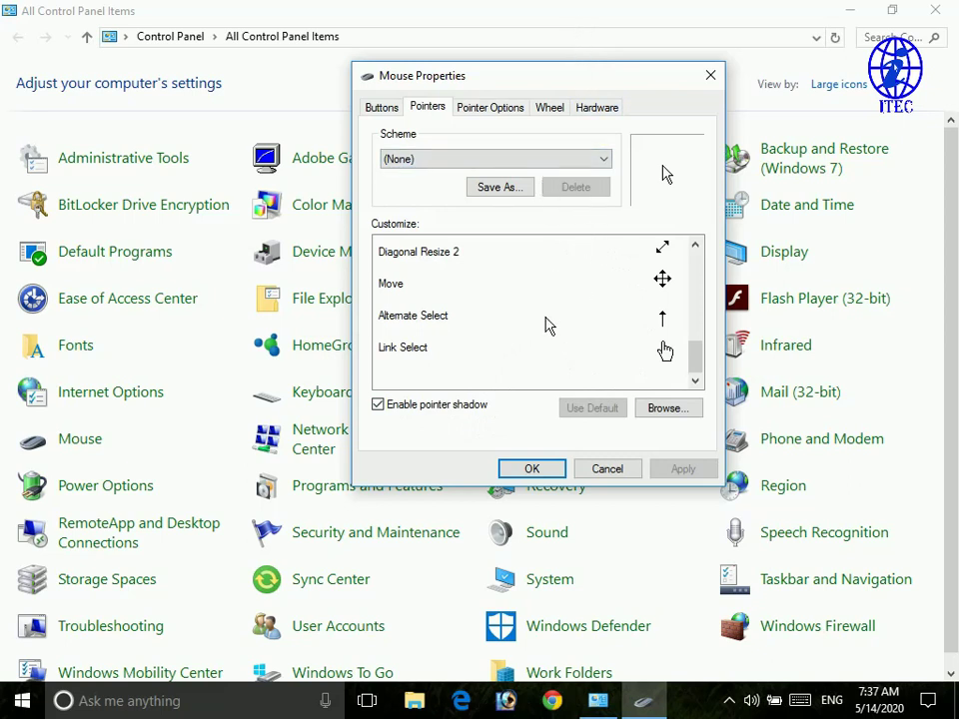
click(432, 413)
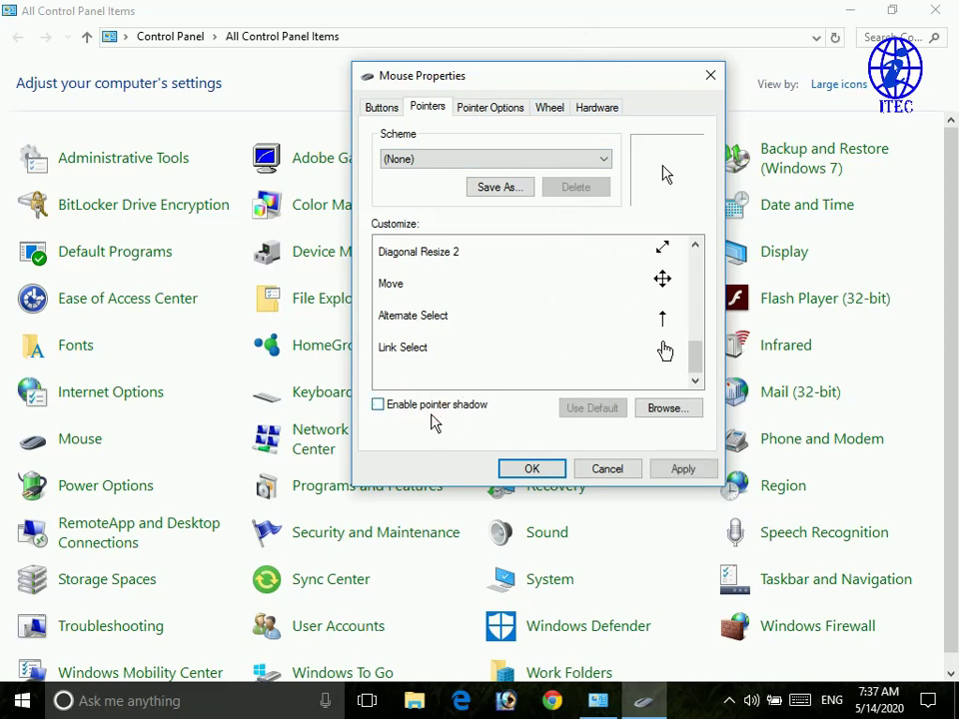
click(705, 478)
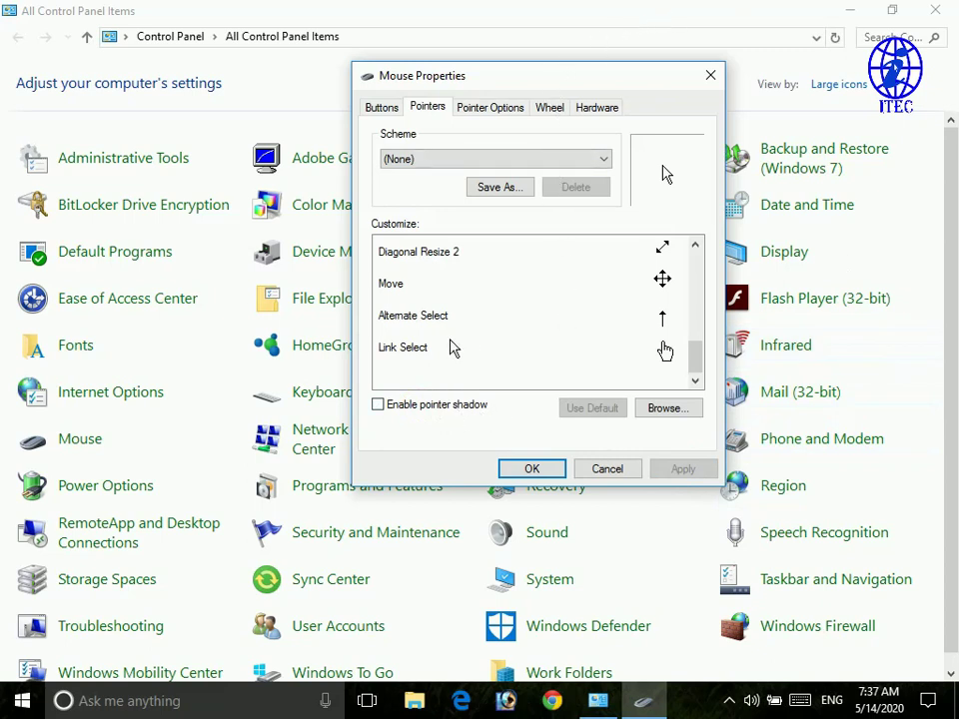
scroll(469, 351, up, 5)
scroll(479, 339, down, 4)
scroll(485, 332, up, 3)
scroll(486, 331, down, 1)
scroll(487, 333, down, 1)
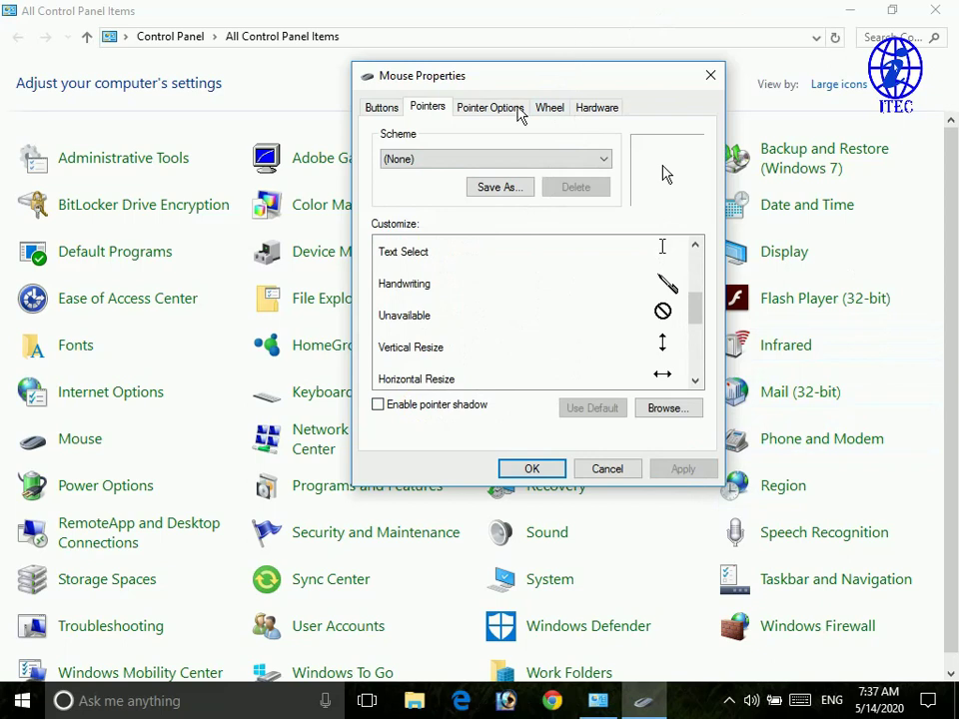
Step: Enable the pointer shadow again and apply the change
click(431, 412)
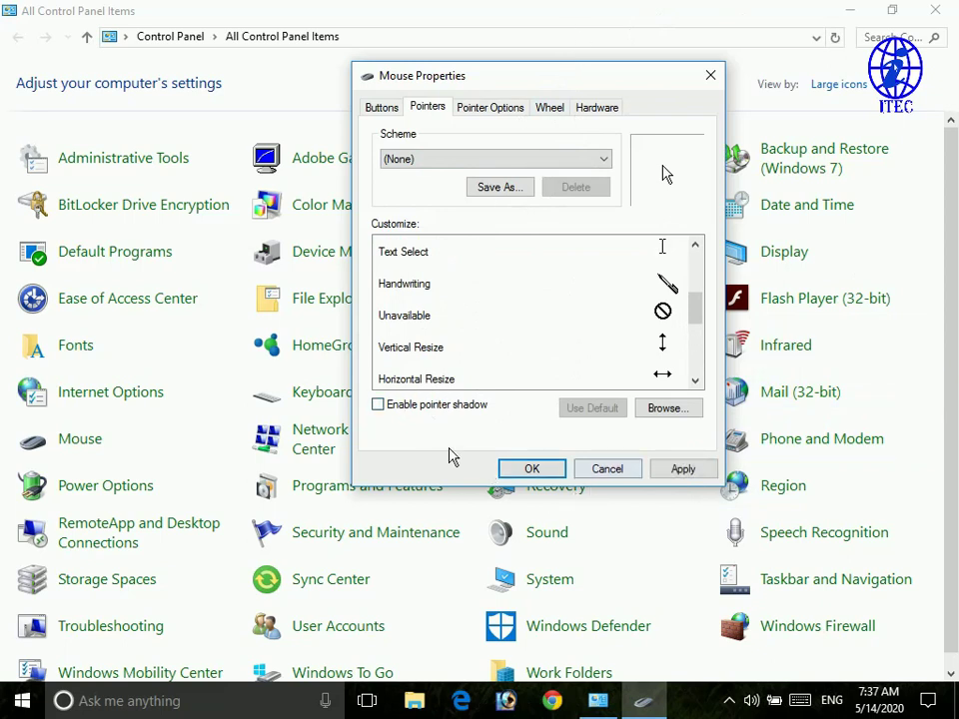
click(423, 413)
click(682, 471)
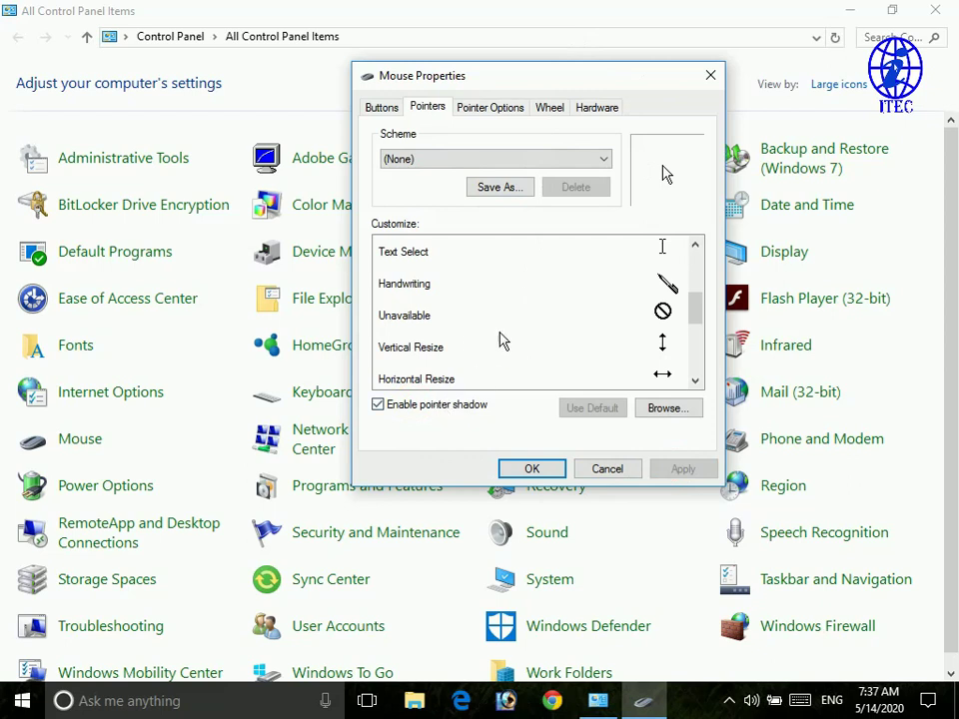
Step: Turn the pointer shadow off and apply the setting
double_click(464, 411)
click(469, 412)
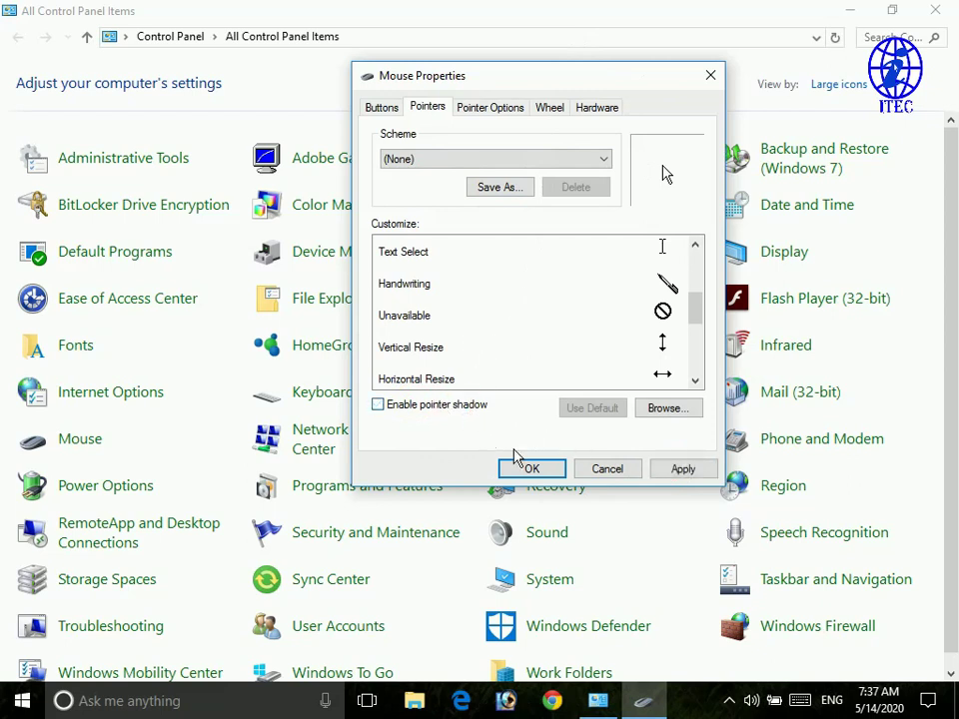
click(687, 474)
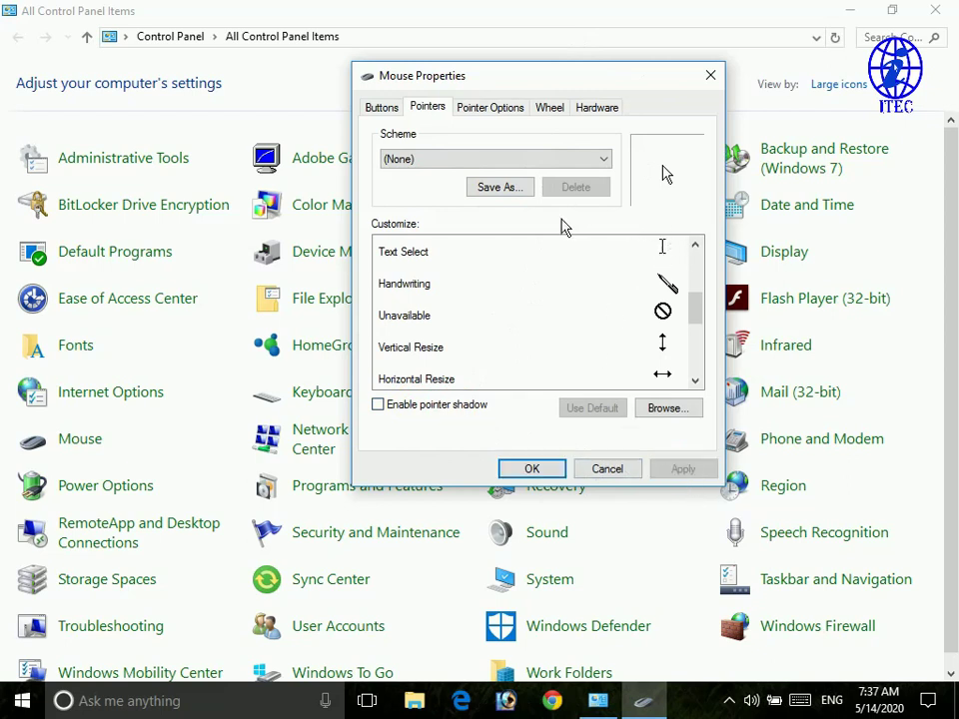
Step: Open the pointer options and lower the pointer speed to the slowest setting to try it out
click(497, 118)
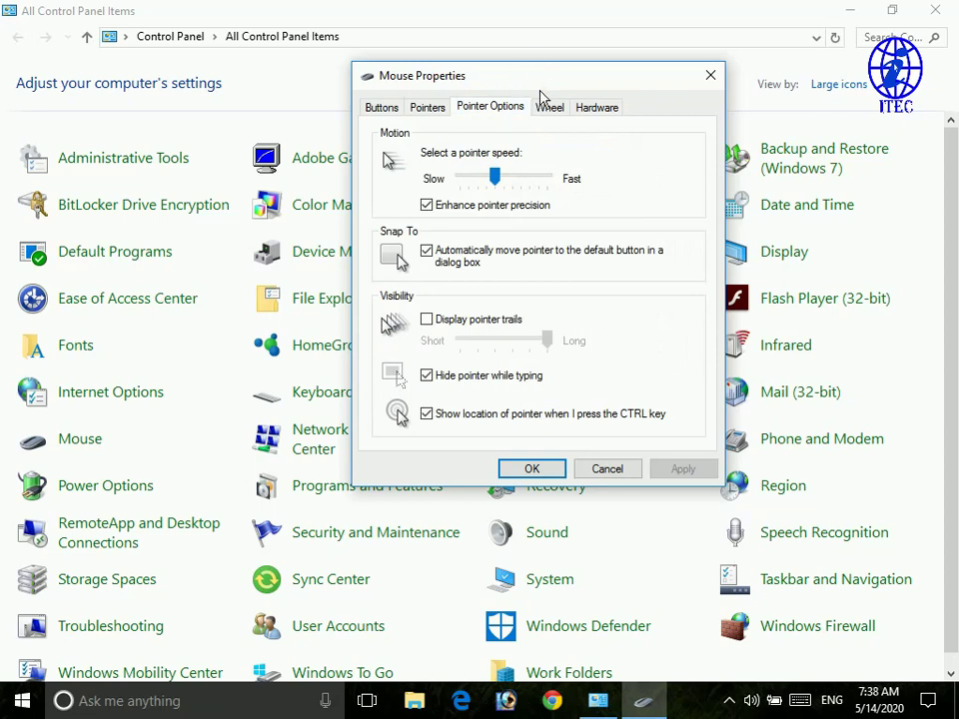
mouse_move(547, 90)
mouse_down()
mouse_move(522, 107)
mouse_move(539, 96)
mouse_up()
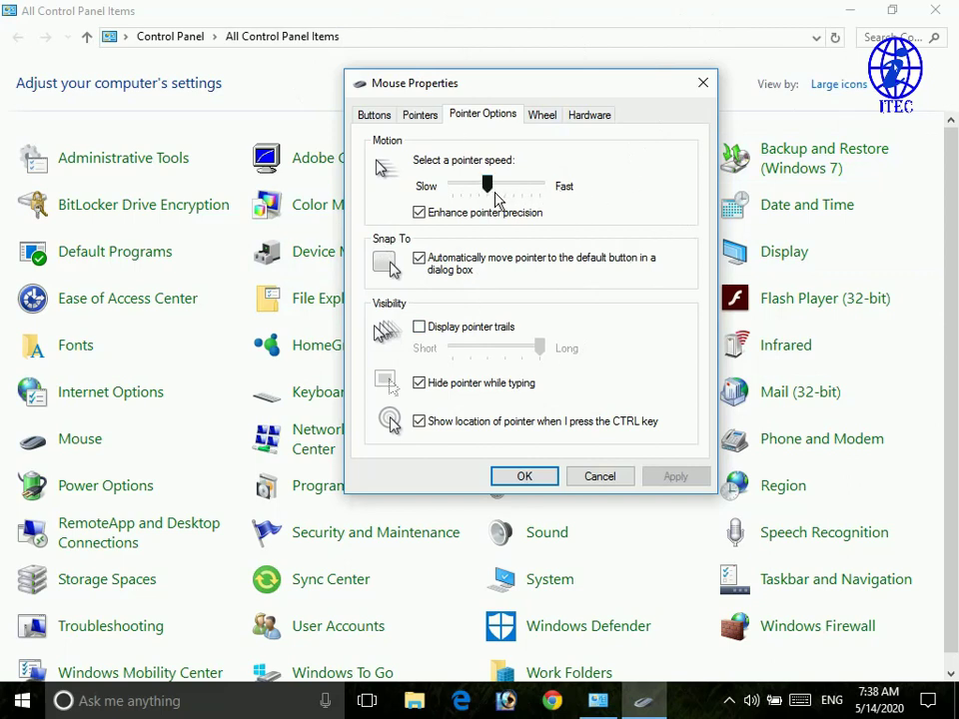
drag(495, 195, 437, 195)
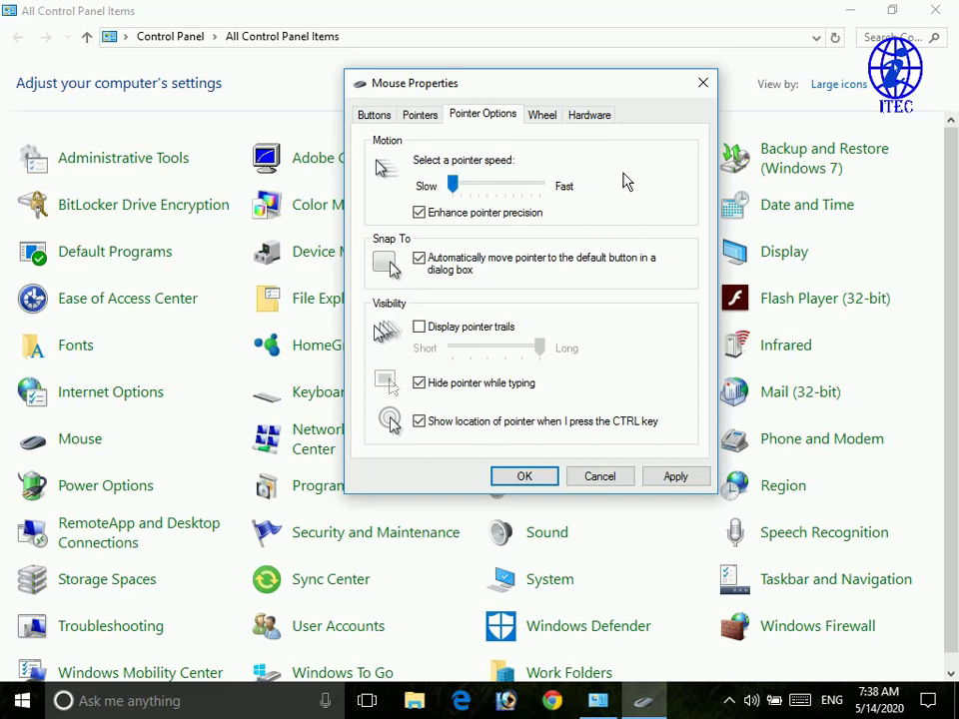
click(540, 200)
click(552, 202)
click(455, 186)
key(Return)
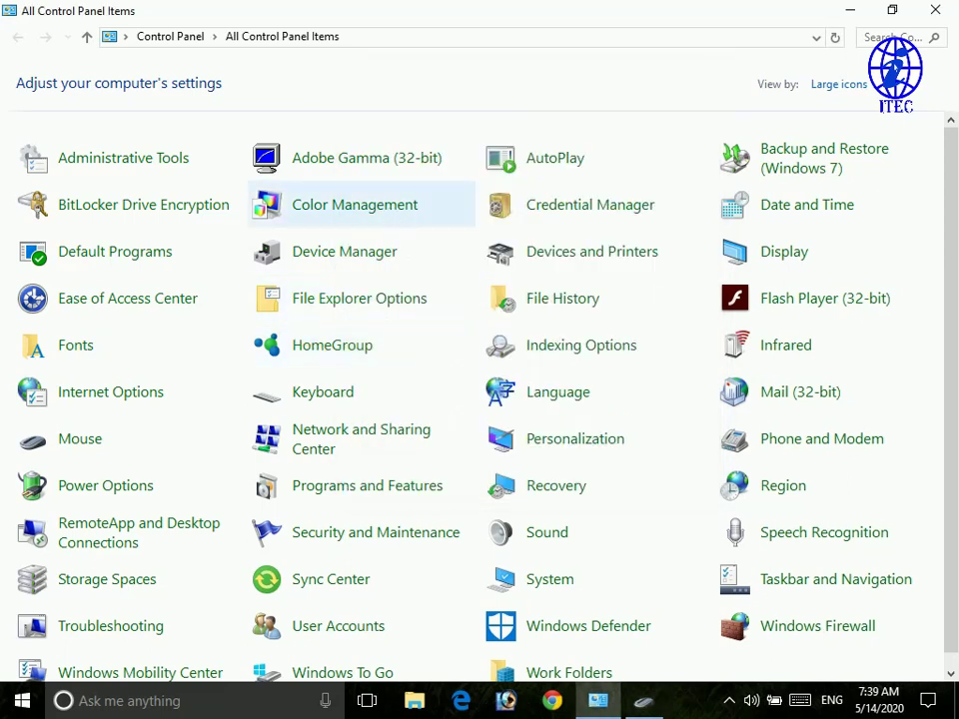
Step: Return to Mouse Properties and raise the pointer speed to slightly above the middle of the scale
click(359, 298)
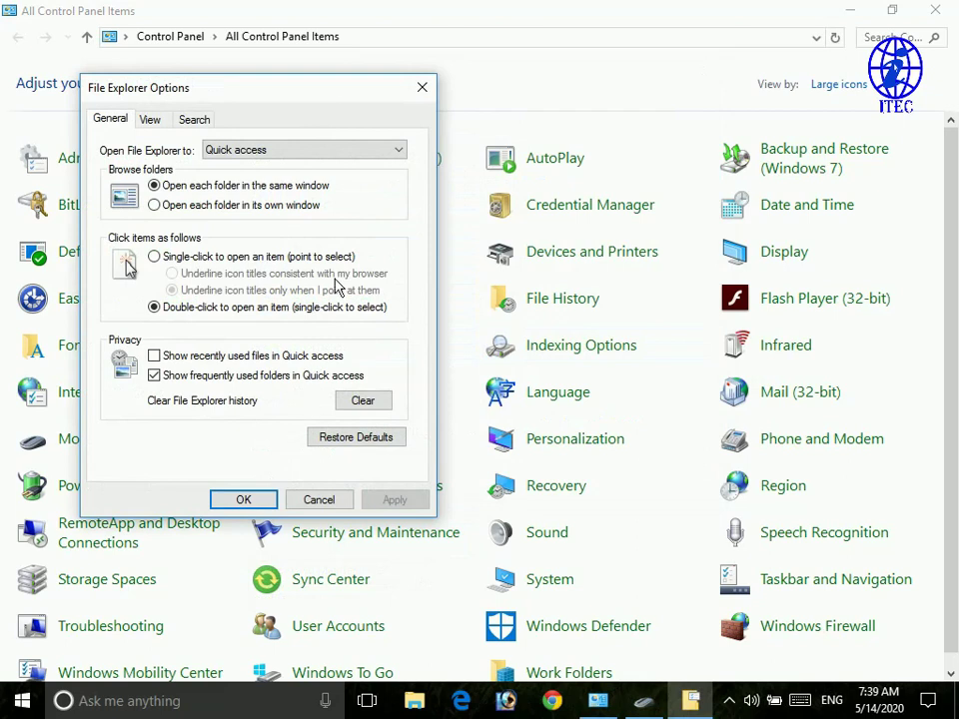
click(422, 88)
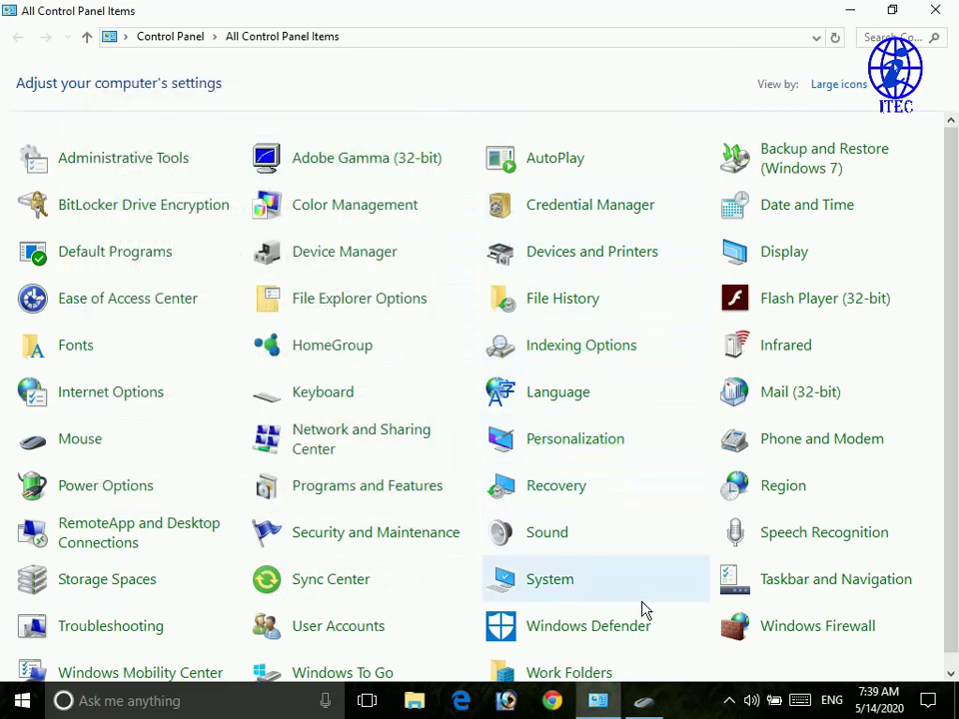
click(659, 705)
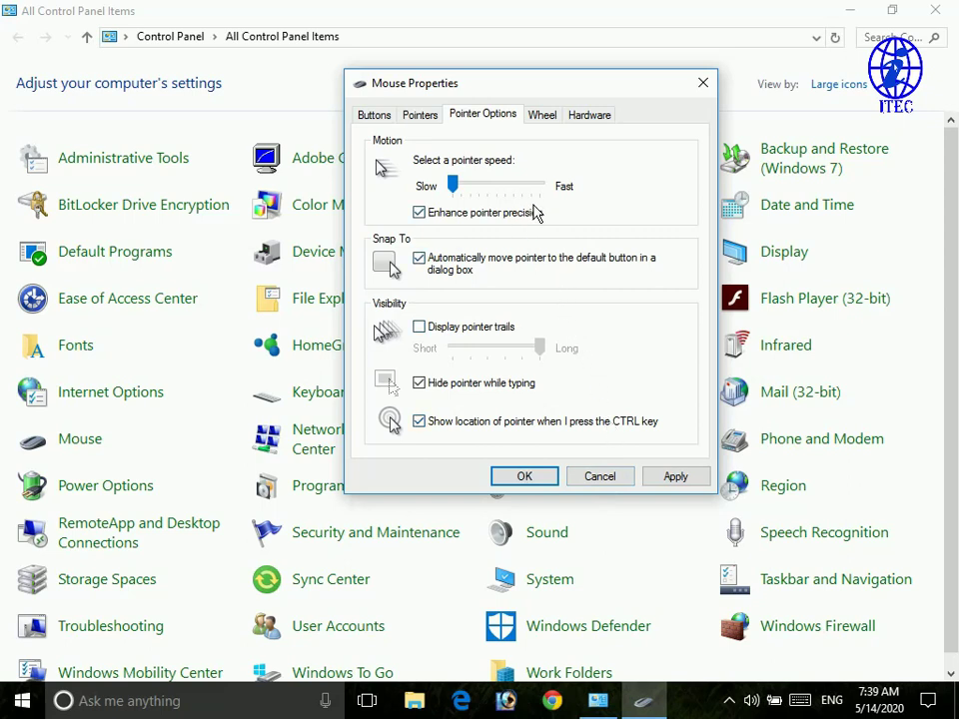
drag(452, 185, 505, 185)
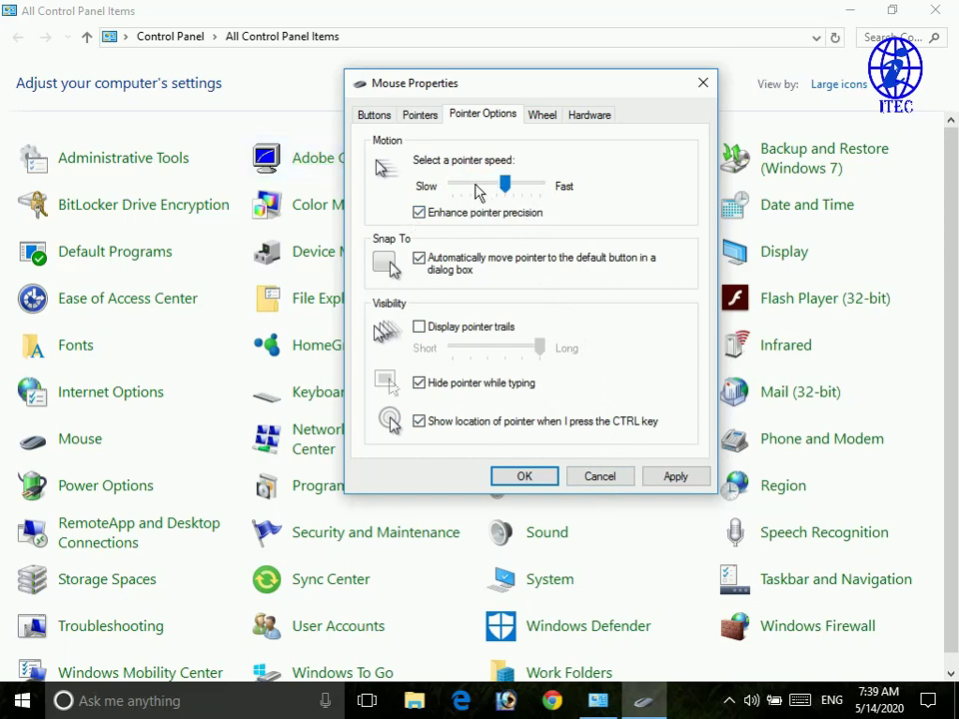
Step: Set the pointer speed one notch below the middle, toggle Enhance pointer precision off and back on, and apply
click(473, 197)
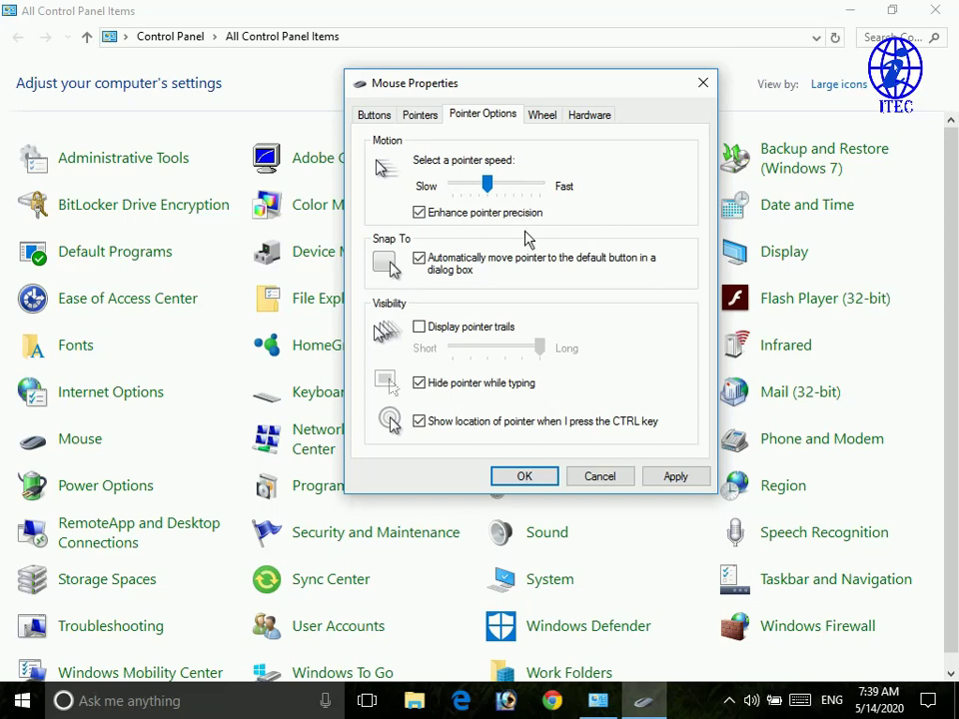
click(447, 211)
click(446, 210)
click(694, 484)
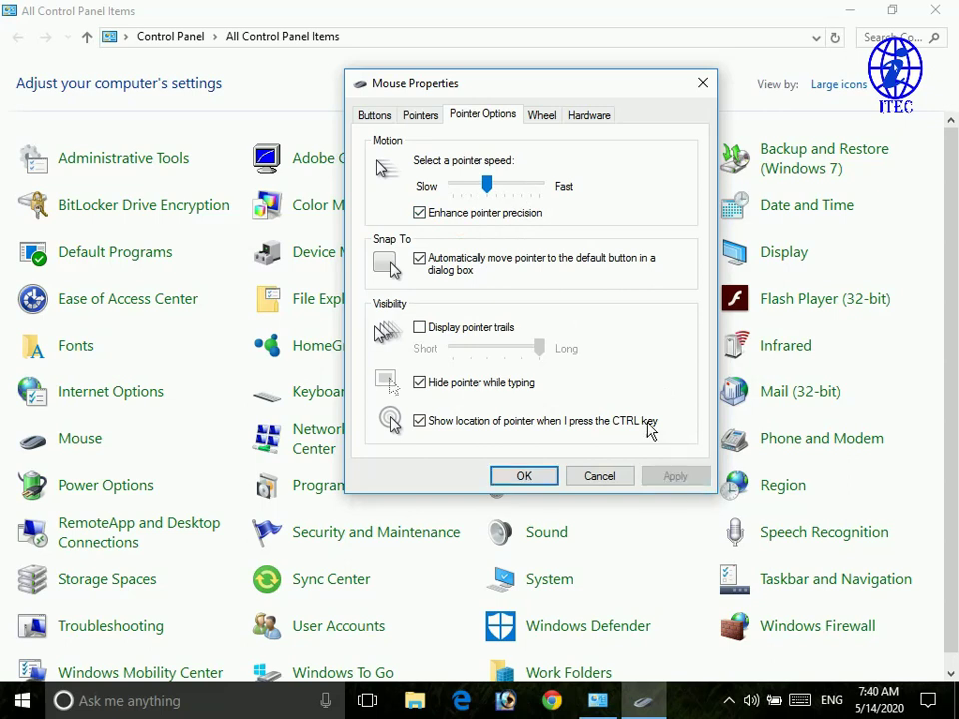
Step: Toggle the Snap To option for the default button, ending with it enabled, and apply the setting
double_click(434, 266)
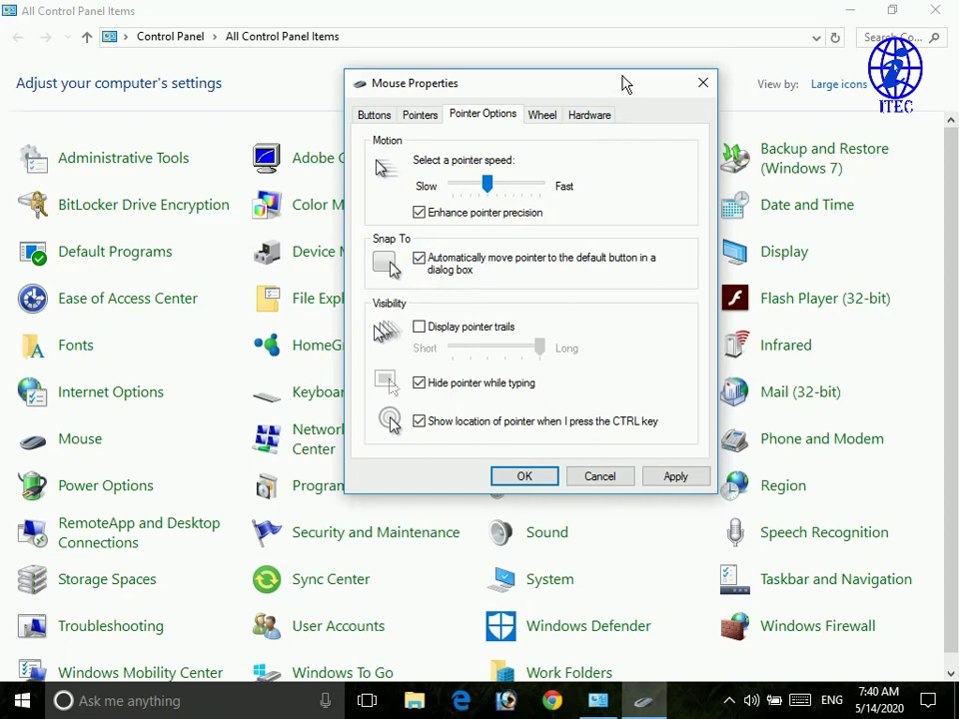
click(438, 269)
drag(649, 95, 681, 95)
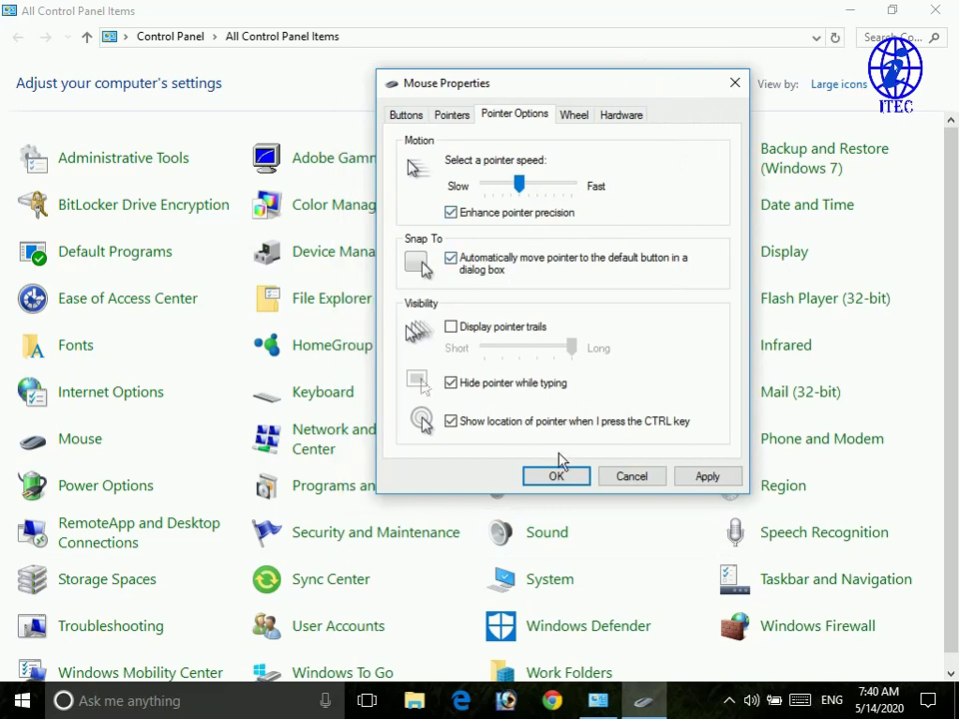
click(687, 478)
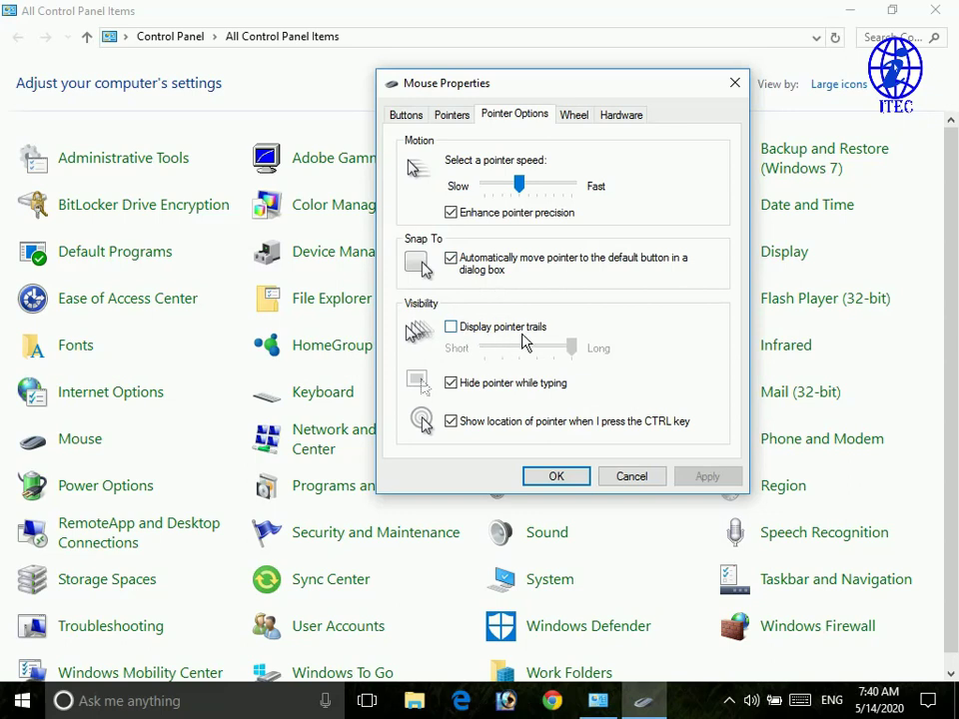
Step: Enable pointer trails, vary their length between short and long, finish at the longest setting and apply it
click(452, 326)
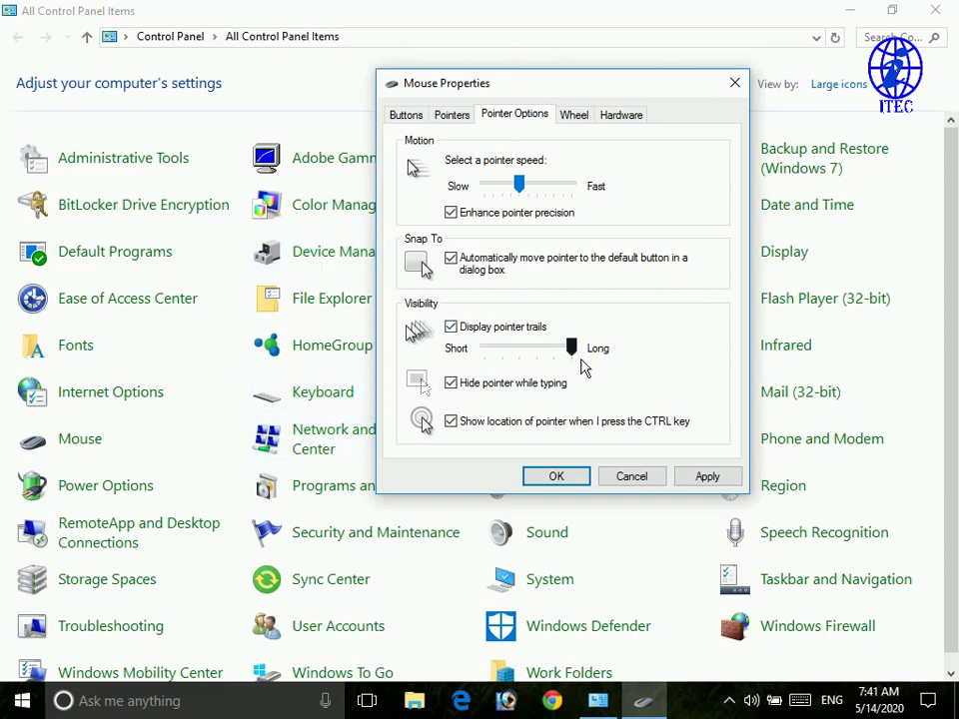
drag(572, 349, 482, 349)
key(Right)
key(Right)
key(Right)
drag(536, 348, 571, 348)
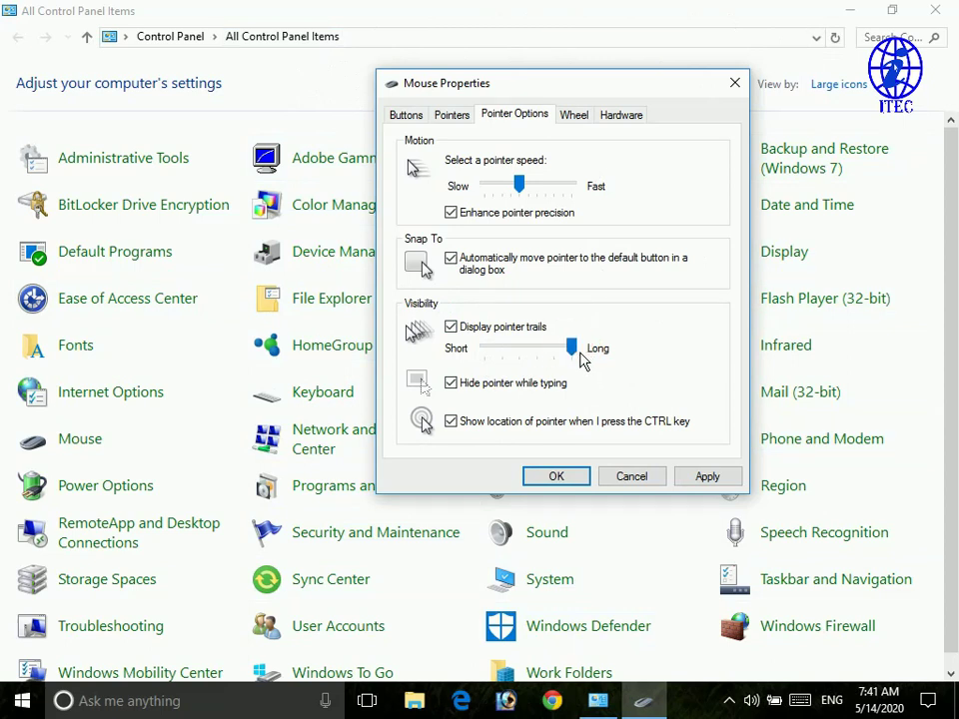
click(719, 481)
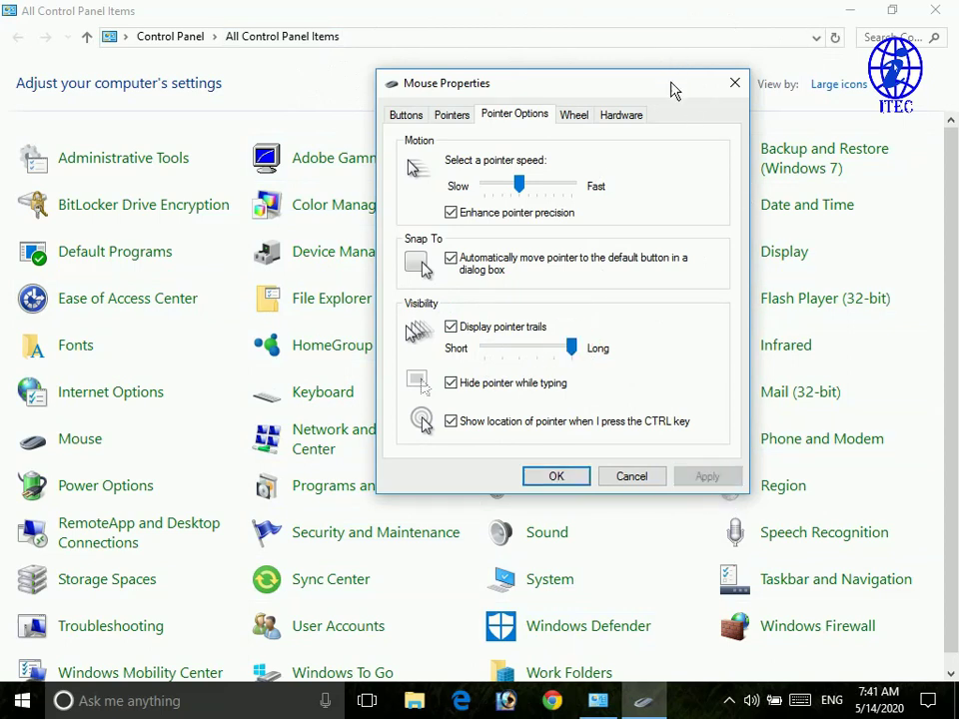
Step: Minimize Control Panel to try the trails over the desktop, and turn Display pointer trails off
click(857, 12)
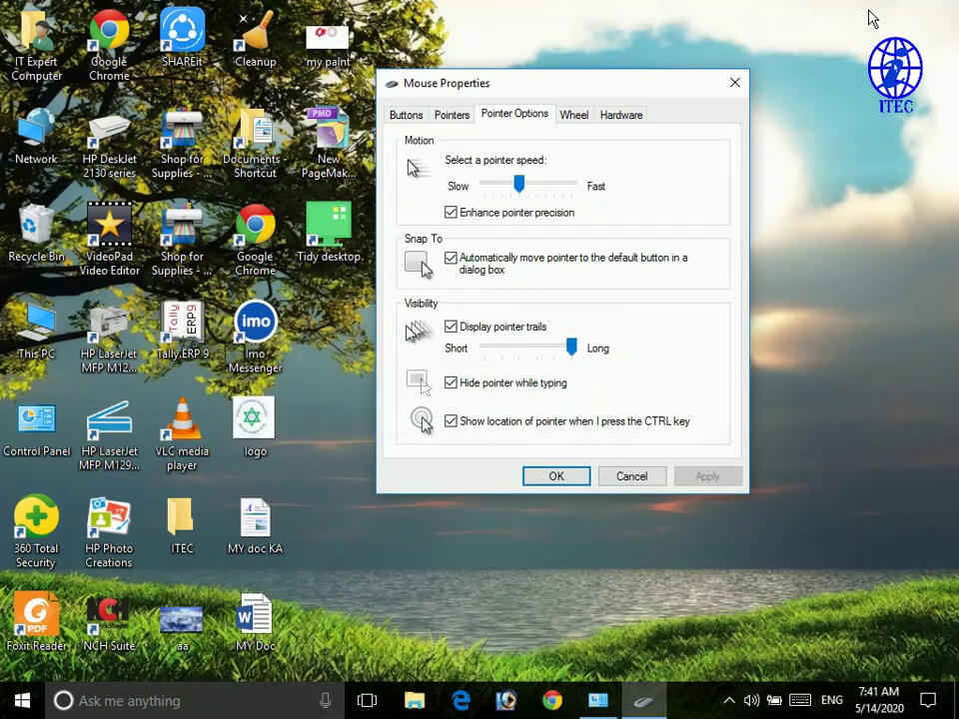
drag(638, 103, 694, 113)
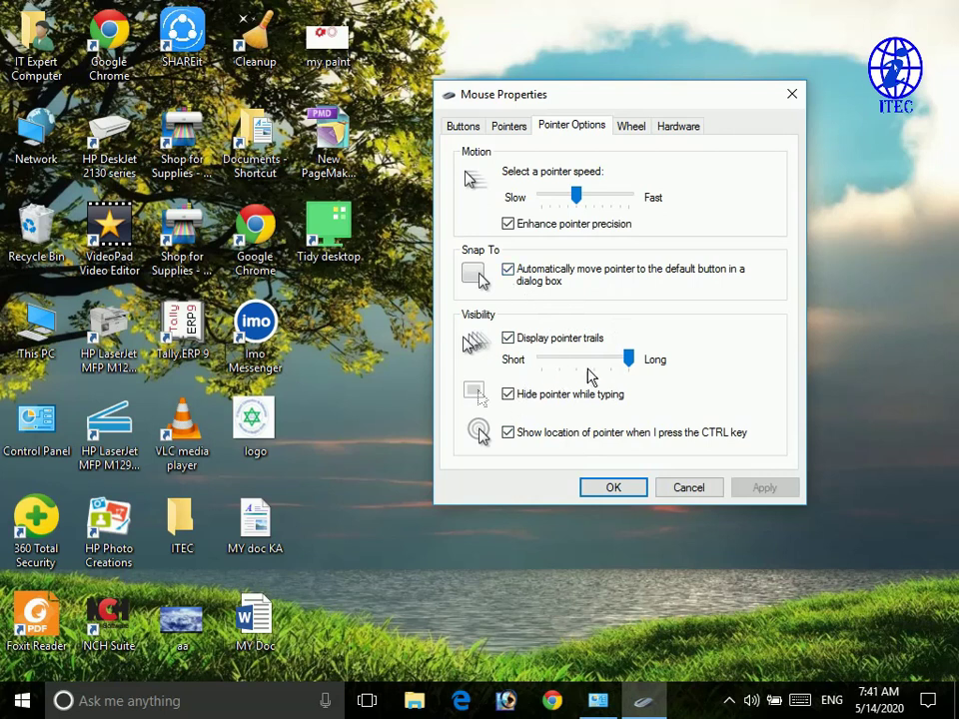
drag(634, 366, 670, 370)
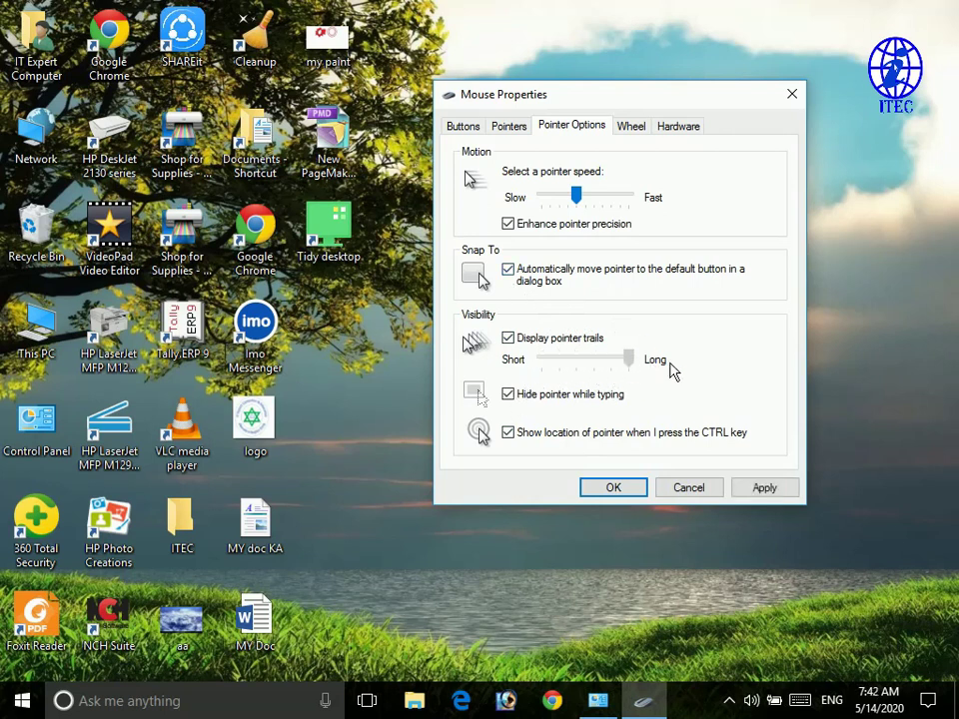
click(520, 350)
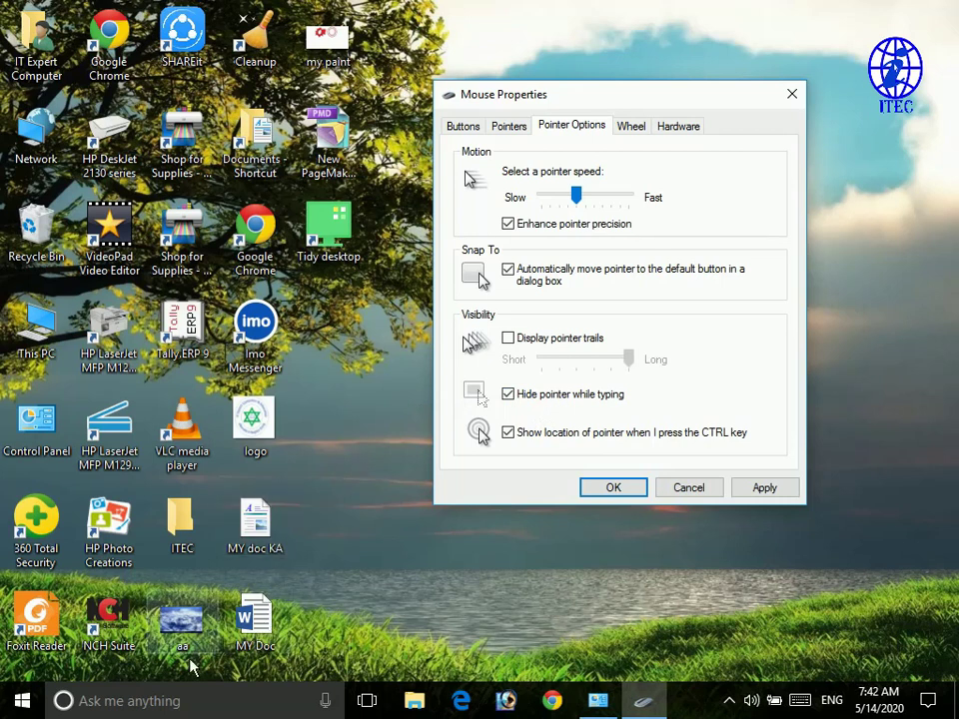
click(182, 707)
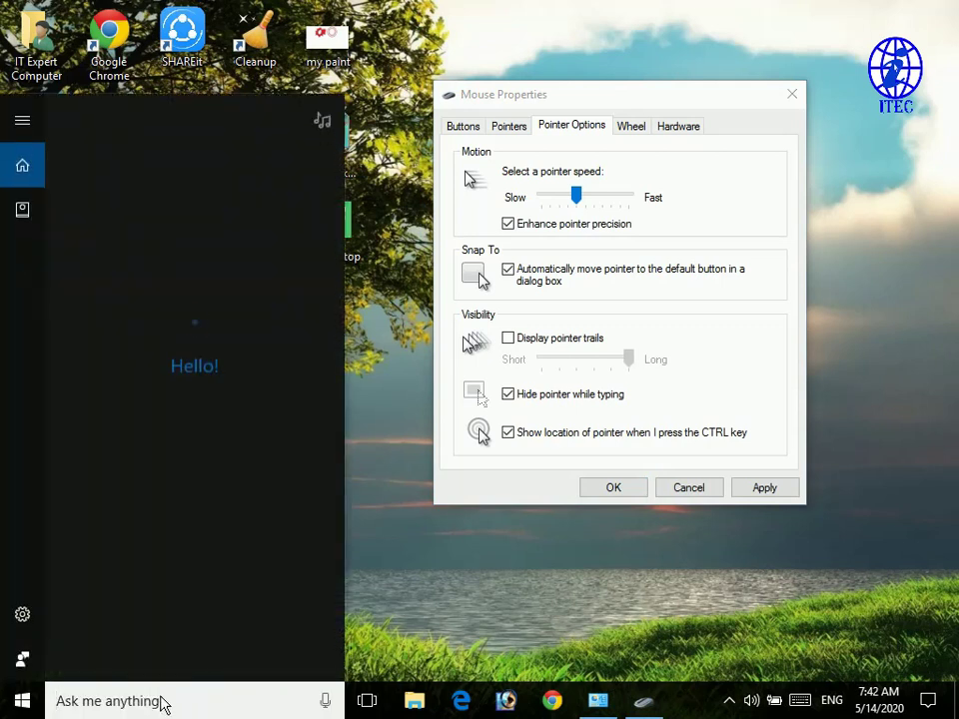
text(c)
click(518, 553)
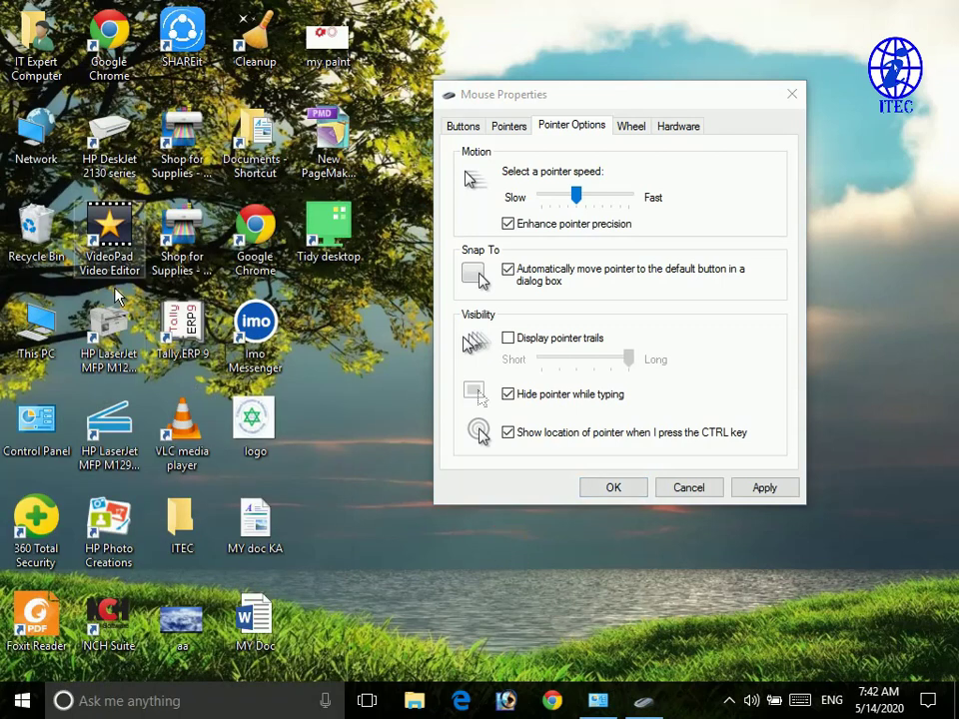
Step: Search the Start menu for WordPad and open it to test hiding the pointer while typing
click(18, 702)
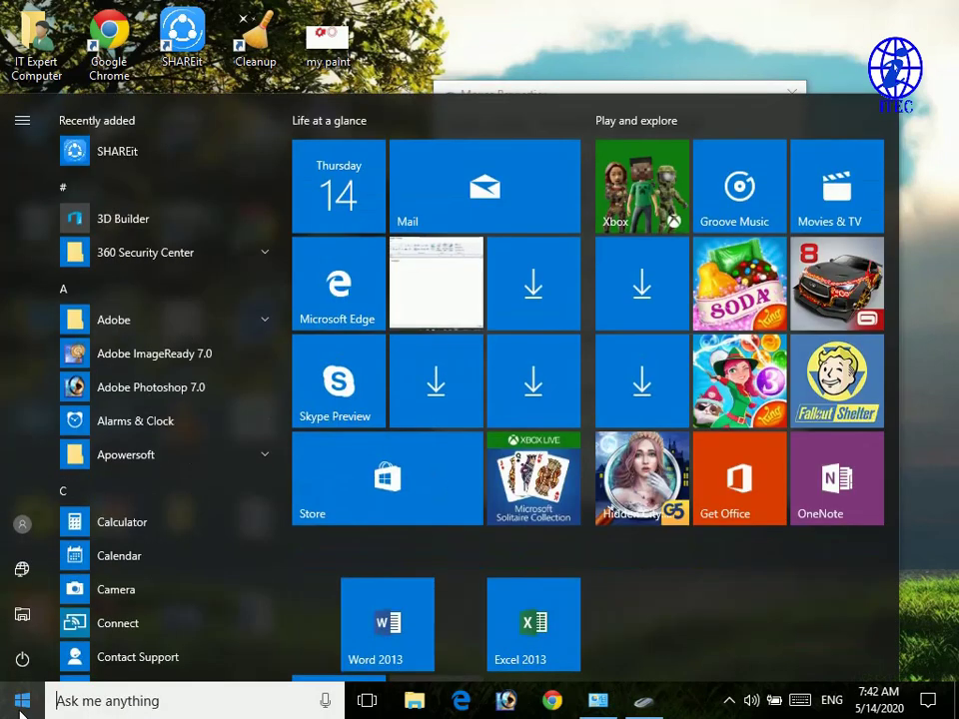
text(w)
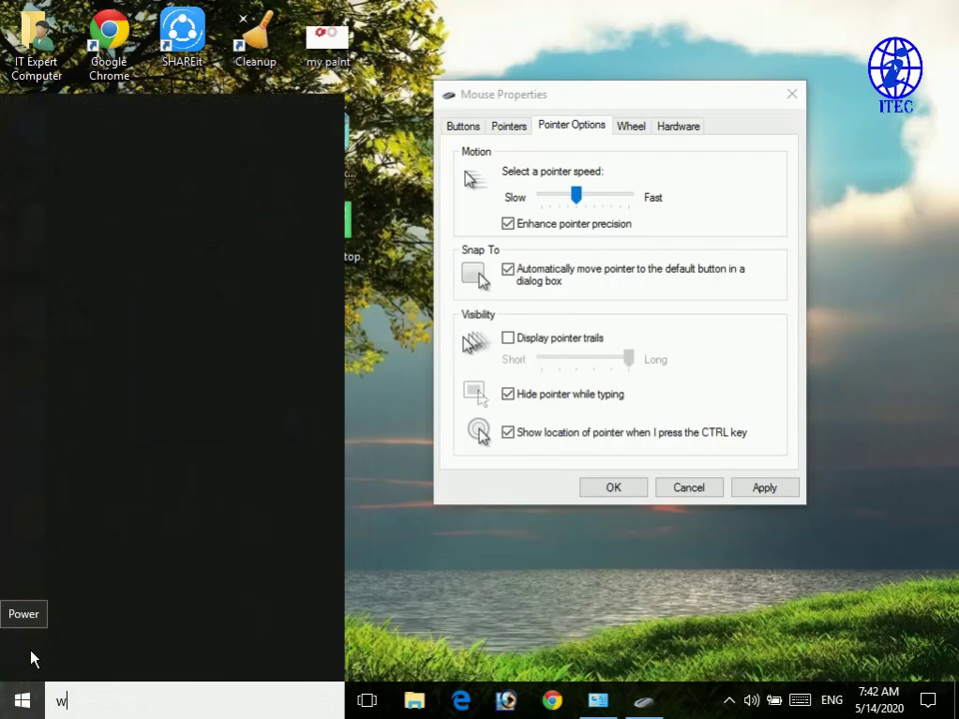
text(ordpa)
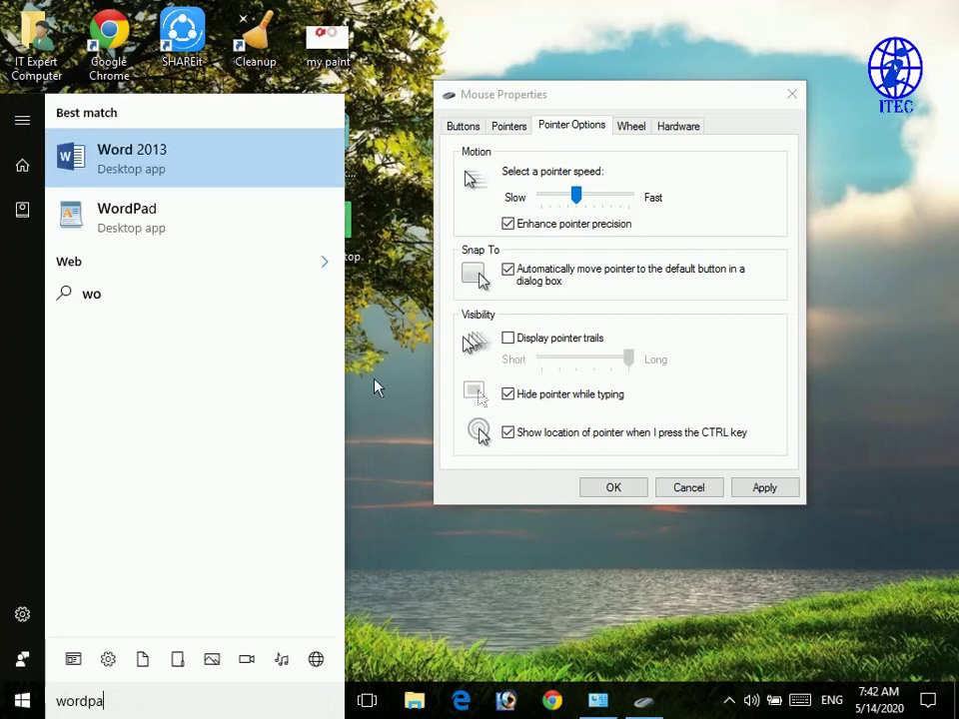
click(231, 176)
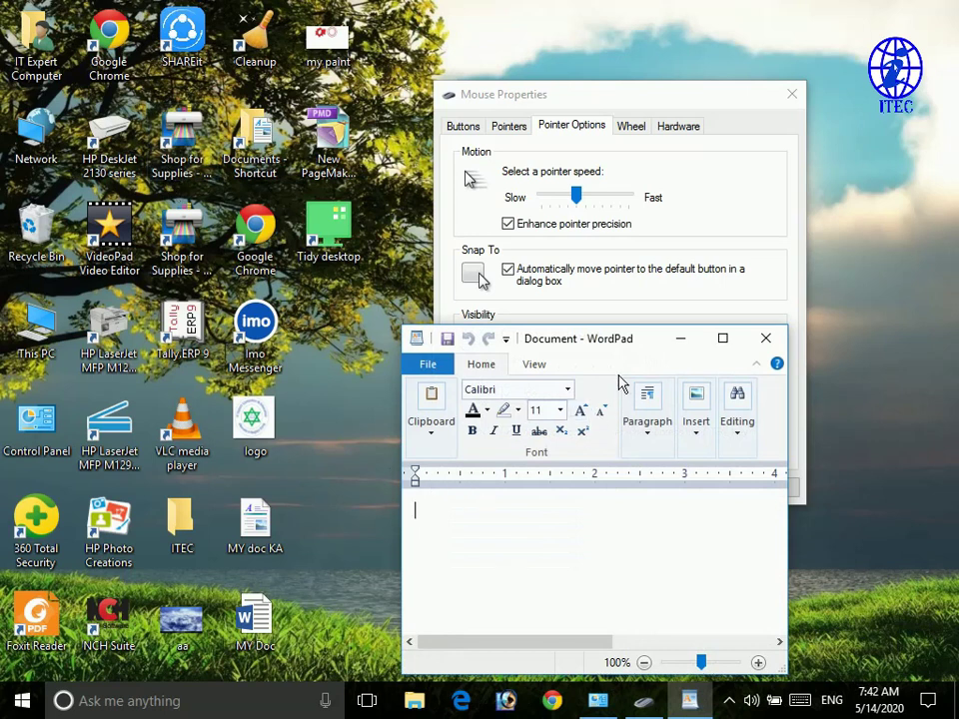
Step: Enter "computer gggg" in the blank document to test pointer hiding, and close WordPad without saving
text(computer)
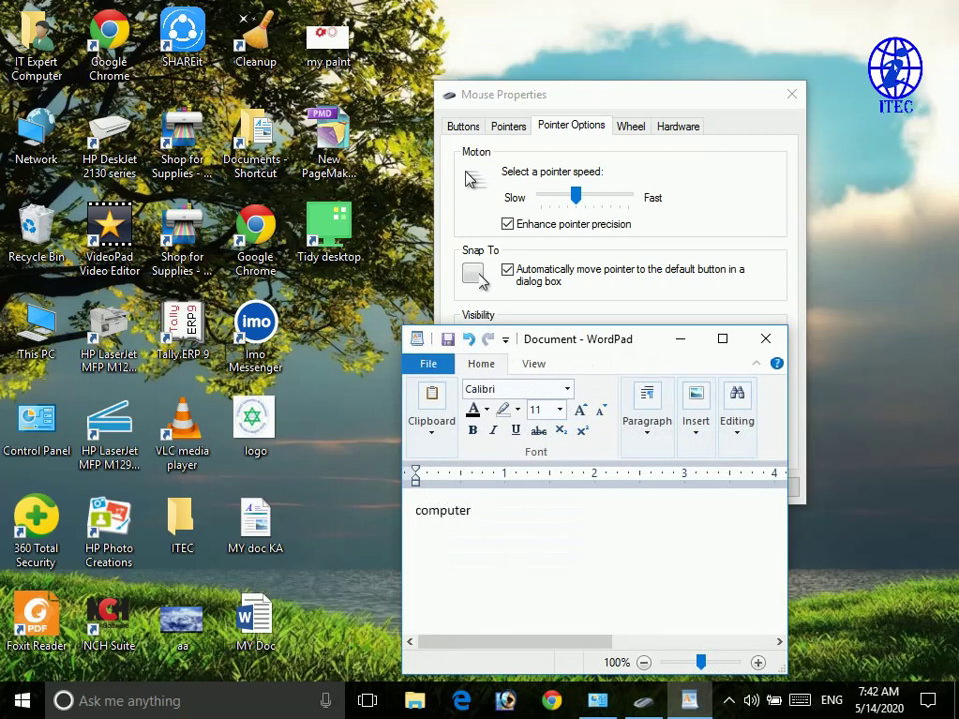
text( gggg)
click(765, 337)
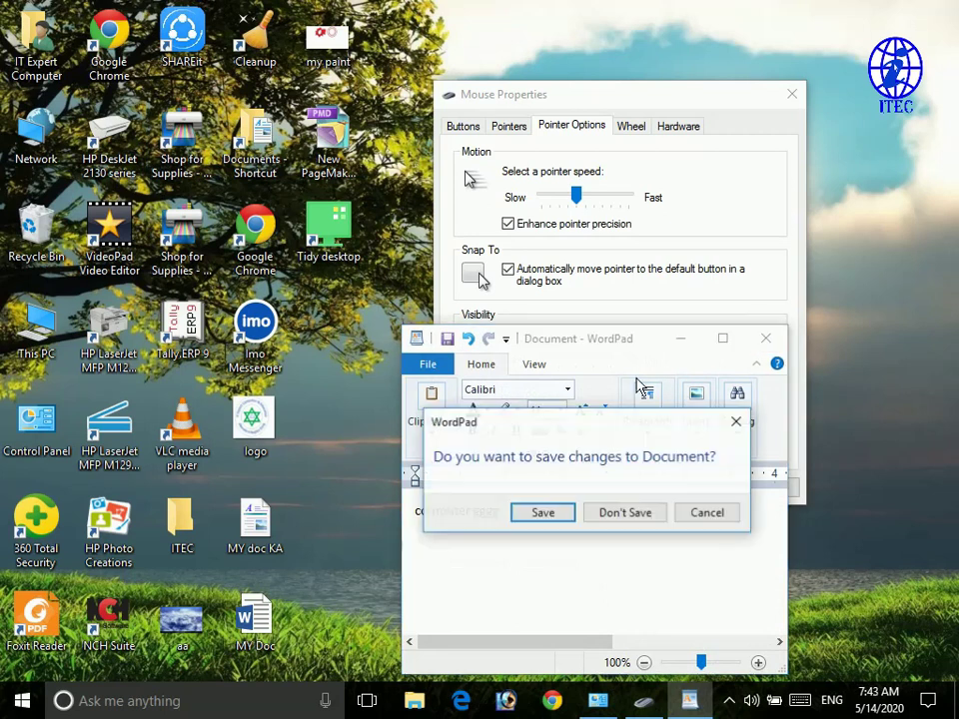
click(629, 516)
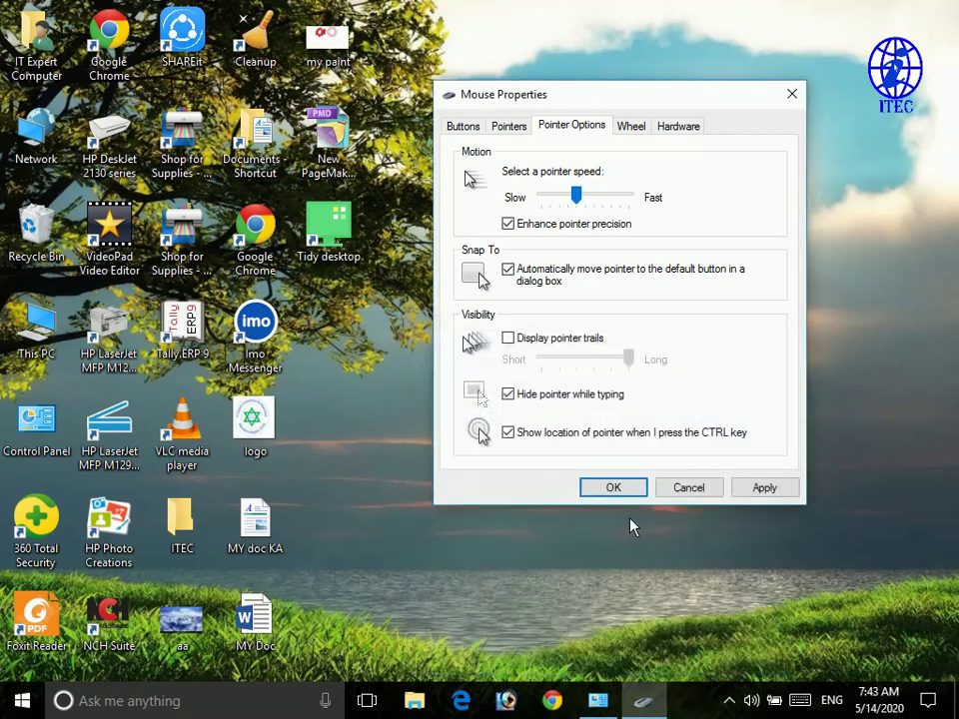
Step: Apply the visibility settings with Hide pointer while typing enabled, and toggle the CTRL pointer-location option off and on, applying again
click(541, 396)
click(763, 497)
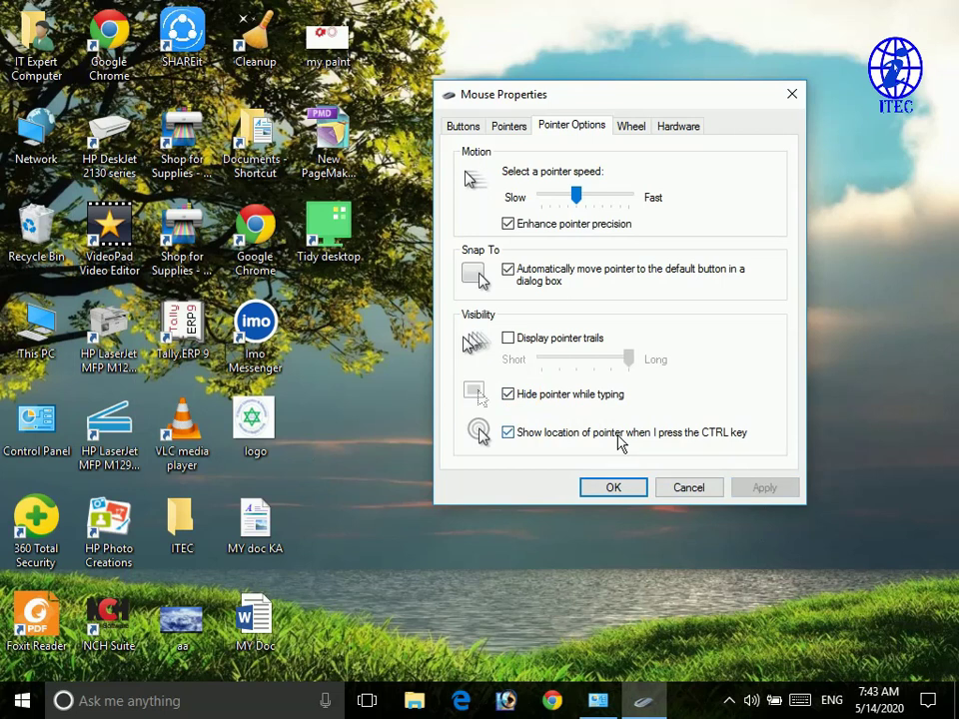
click(519, 443)
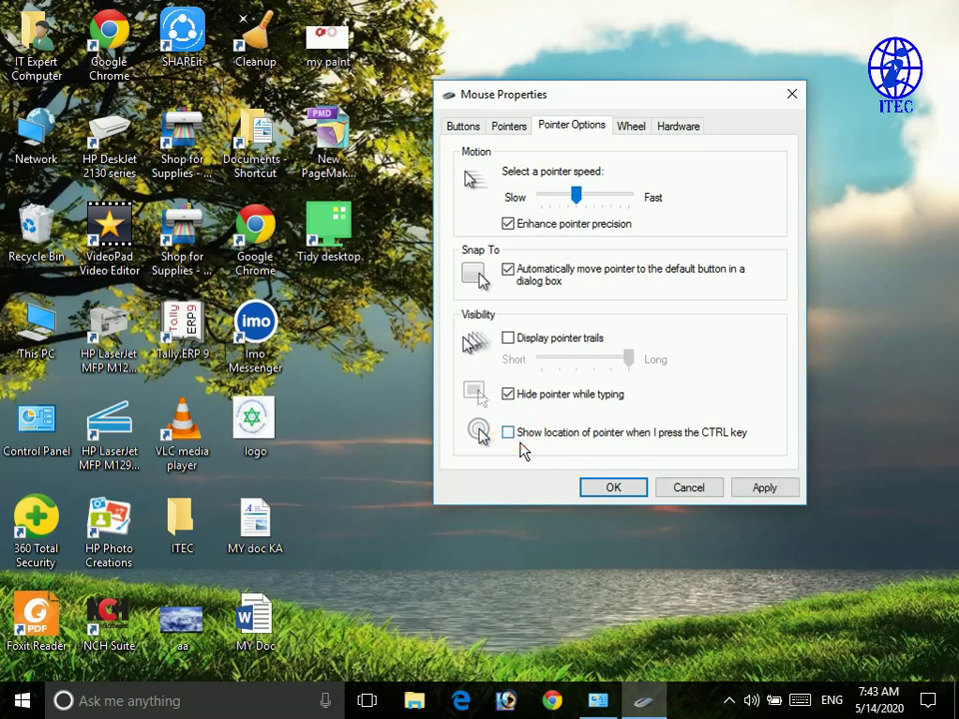
click(519, 449)
click(770, 496)
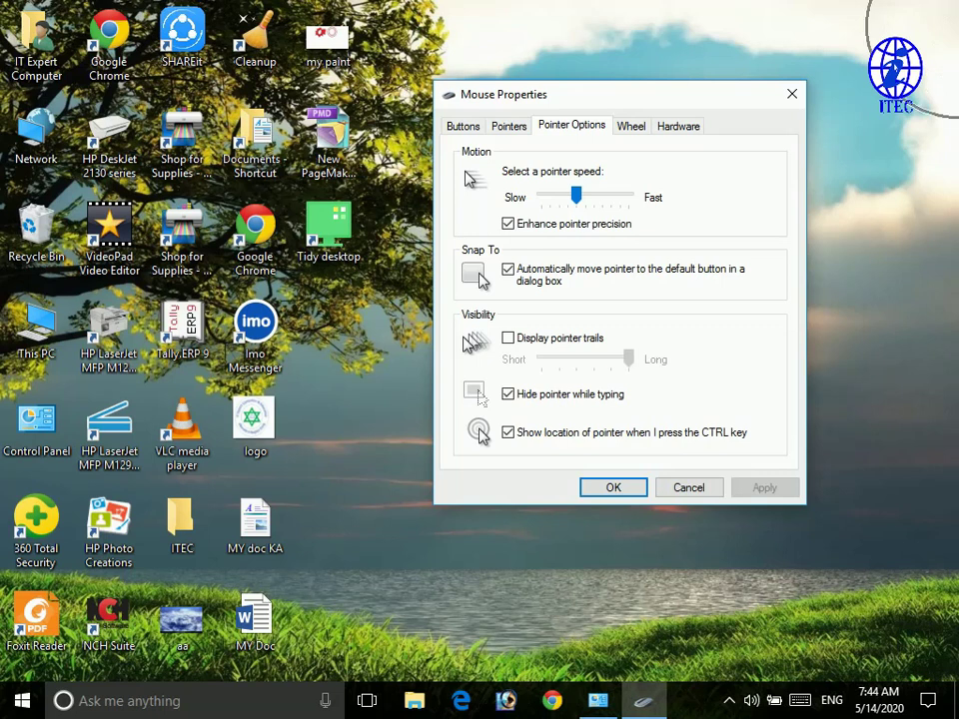
Step: Try out the pointer-location circles repeatedly with the pointer at different places on the desktop
key(ctrl)
key(ctrl)
key(ctrl)
key(ctrl)
key(ctrl)
key(ctrl)
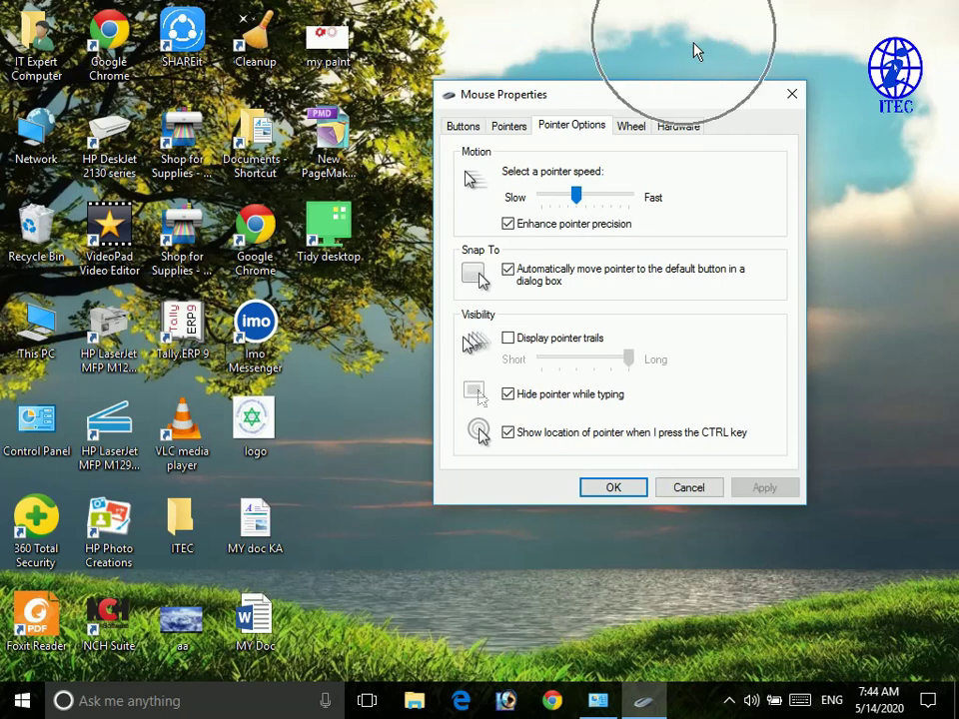
key(ctrl)
key(ctrl)
key(ctrl)
key(ctrl)
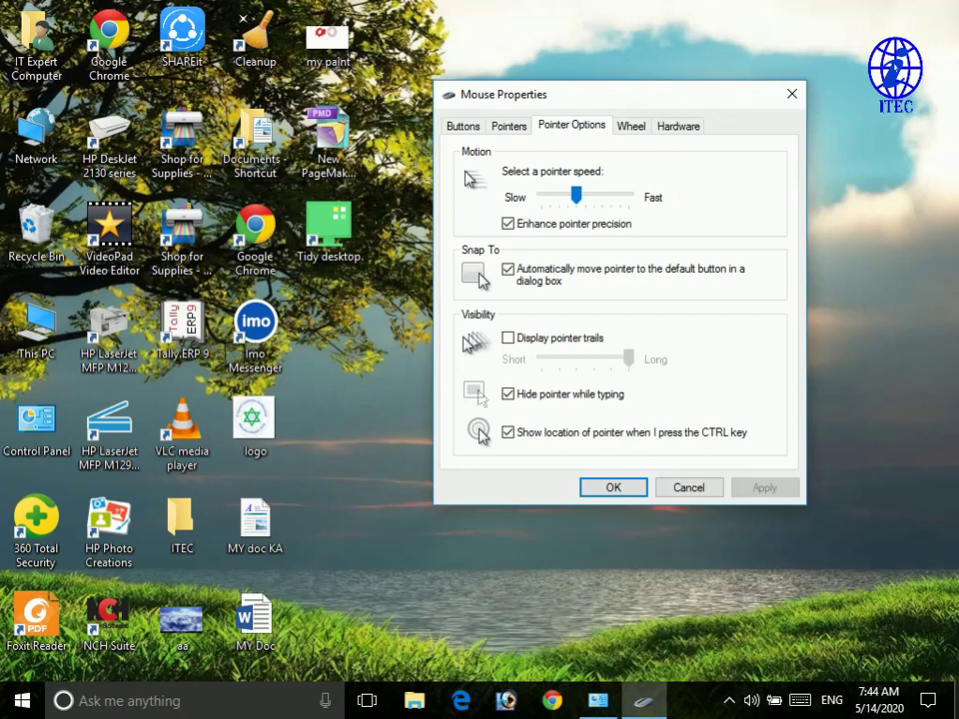
key(ctrl)
key(ctrl)
key(ctrl)
Step: Turn off showing the pointer's location with the CTRL key and apply the change
click(508, 433)
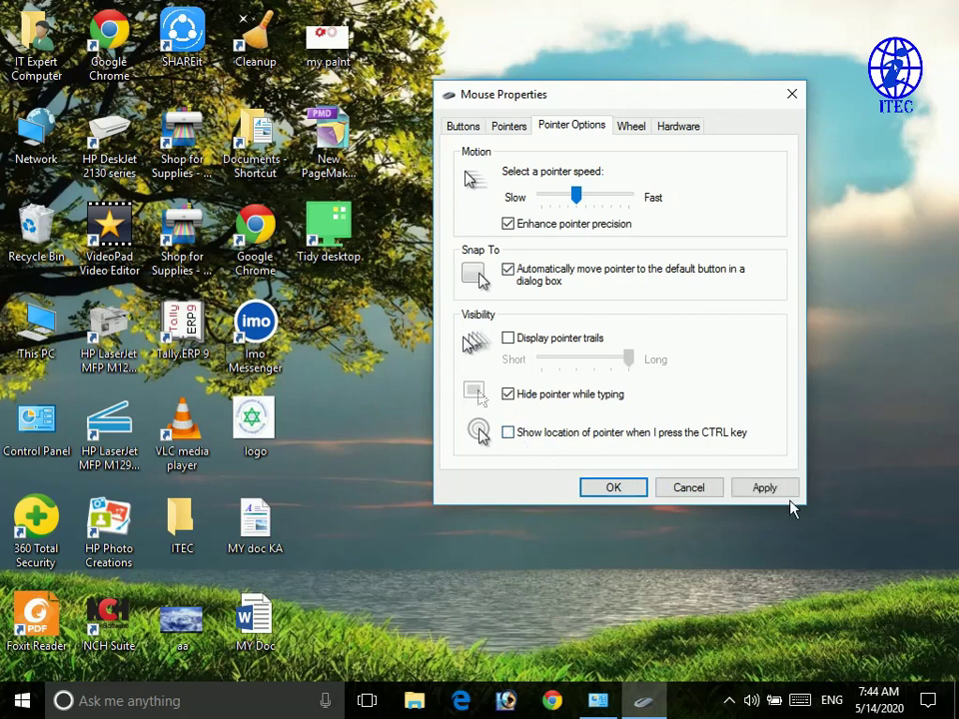
click(775, 499)
Step: Open the wheel settings and lower the vertical scrolling to 1 line per notch
click(639, 130)
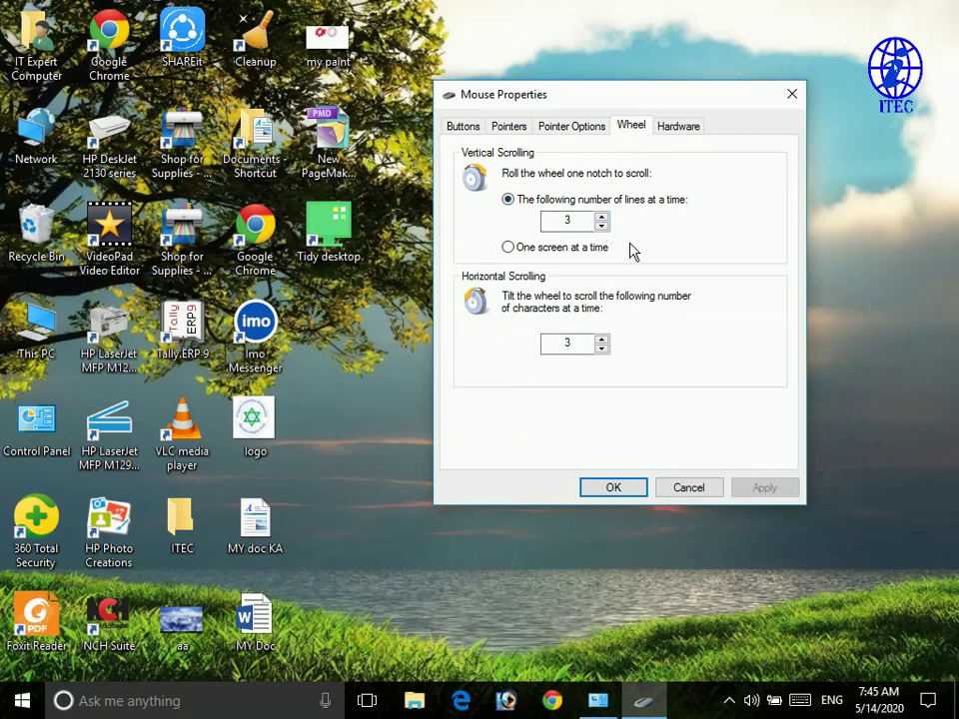
click(582, 221)
key(Down)
key(Down)
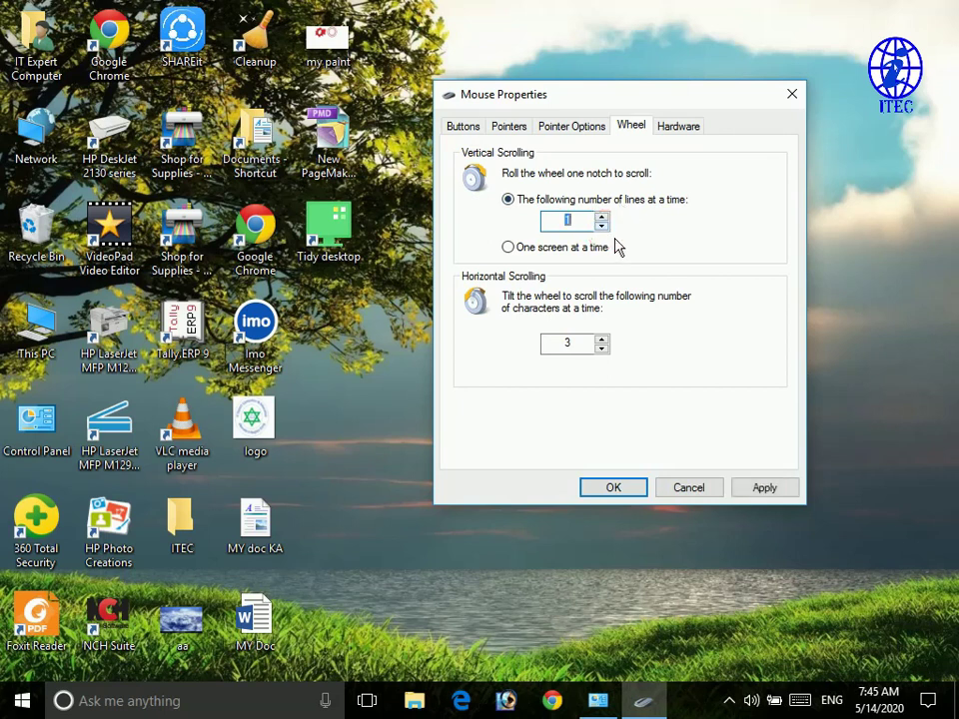
Step: Raise and lower the number of vertical scroll lines to try the setting, finishing at 3 lines per notch
key(Up)
key(Up)
click(602, 216)
click(602, 217)
click(603, 226)
click(602, 227)
click(602, 226)
click(602, 227)
click(603, 217)
click(603, 218)
click(603, 218)
text(3)
Step: Examine the hardware details of the HID-compliant and PS/2 Compatible mice, and open the PS/2 mouse's device properties
click(684, 128)
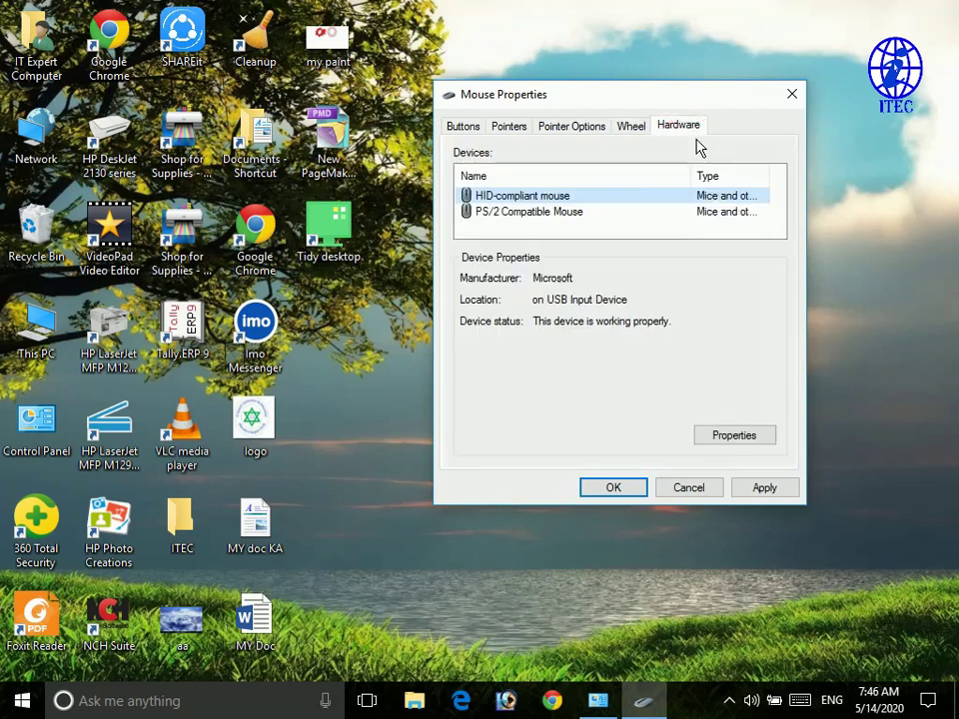
drag(655, 98, 560, 122)
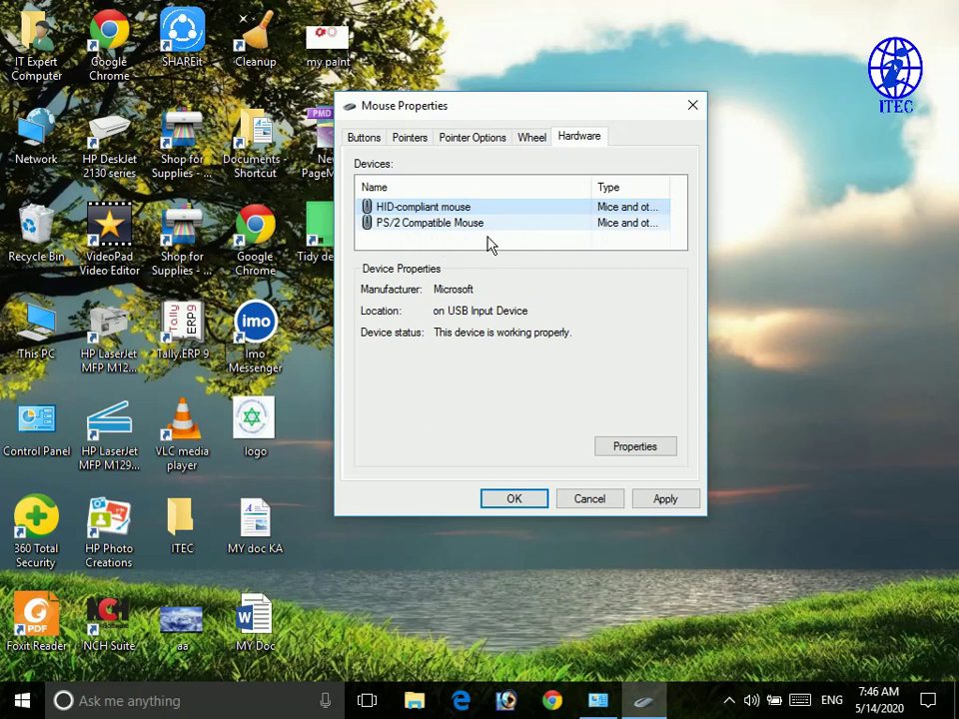
click(440, 229)
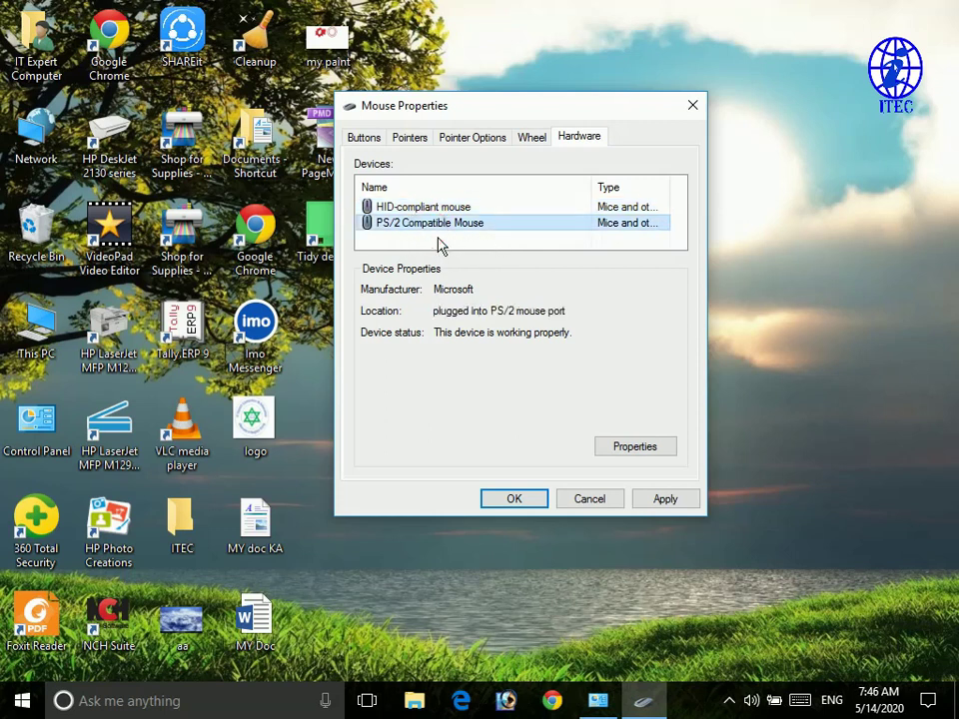
key(Up)
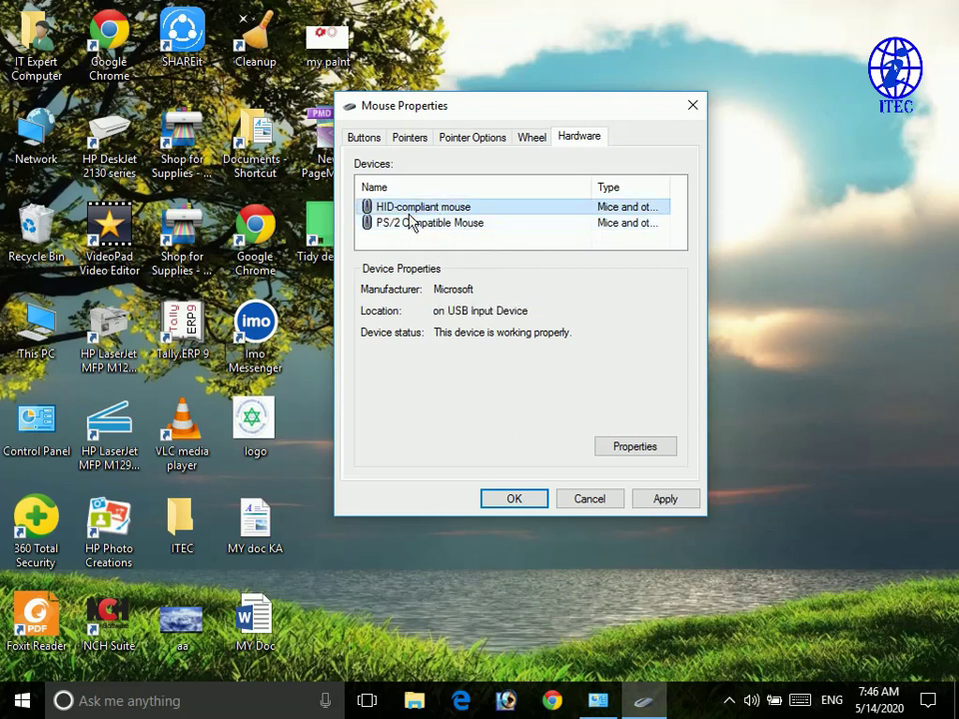
click(466, 228)
key(Up)
click(476, 230)
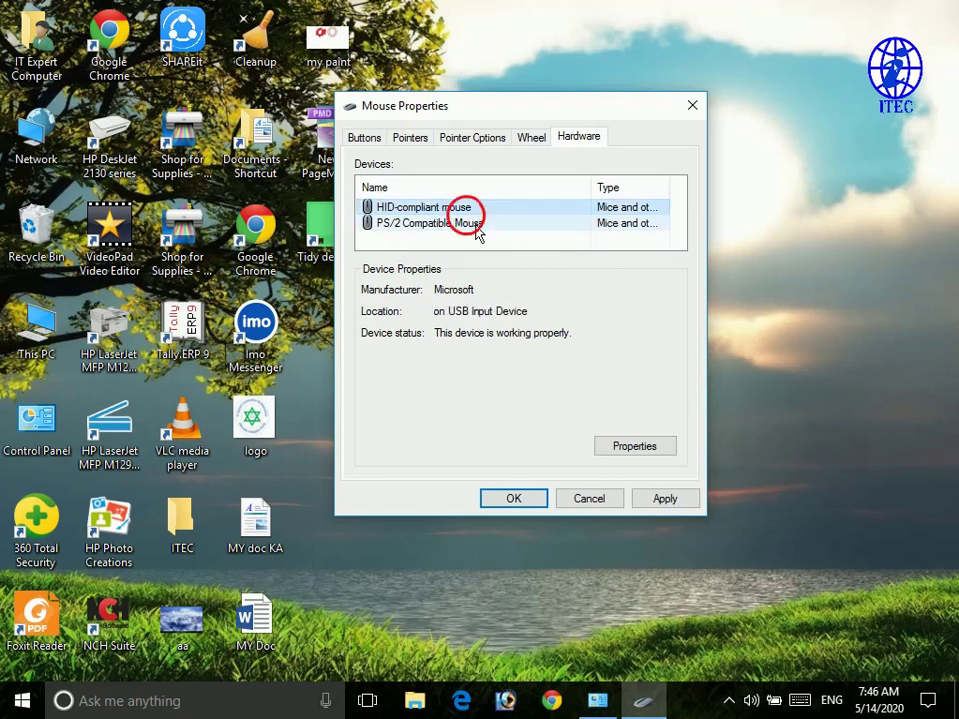
double_click(477, 230)
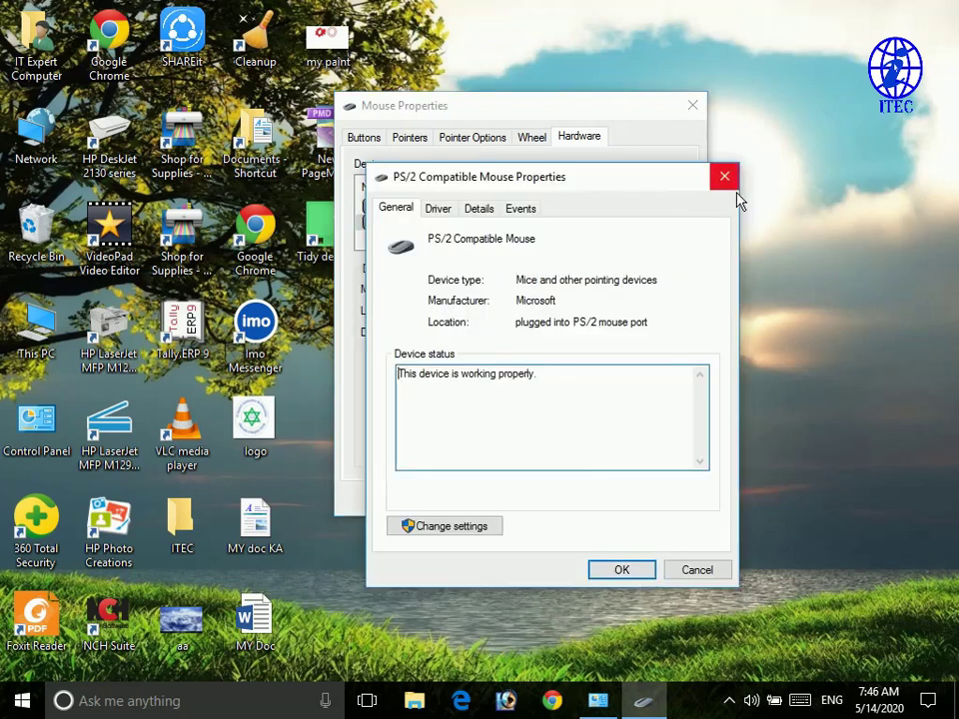
Step: Check the general device properties of the HID-compliant mouse and the PS/2 Compatible Mouse, closing each properties window after viewing
click(725, 178)
click(389, 210)
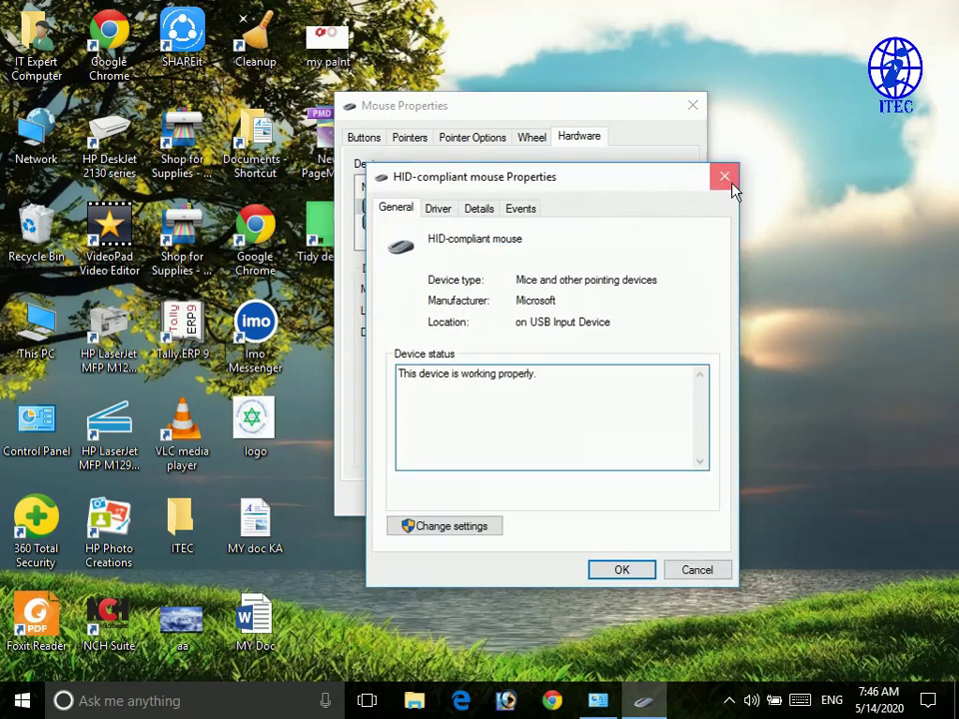
click(727, 180)
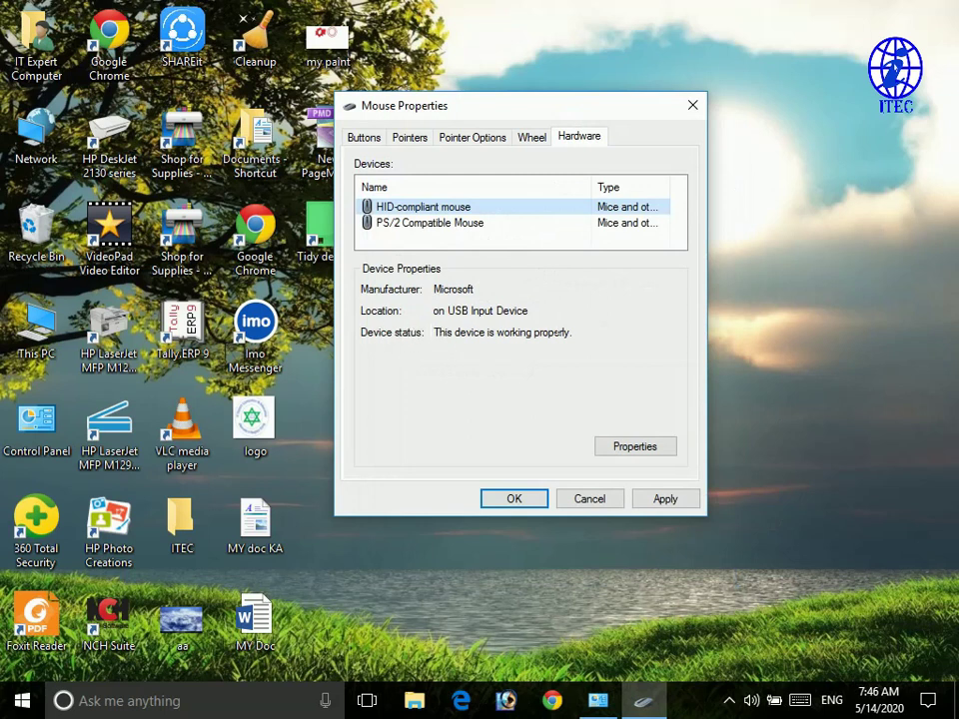
double_click(419, 223)
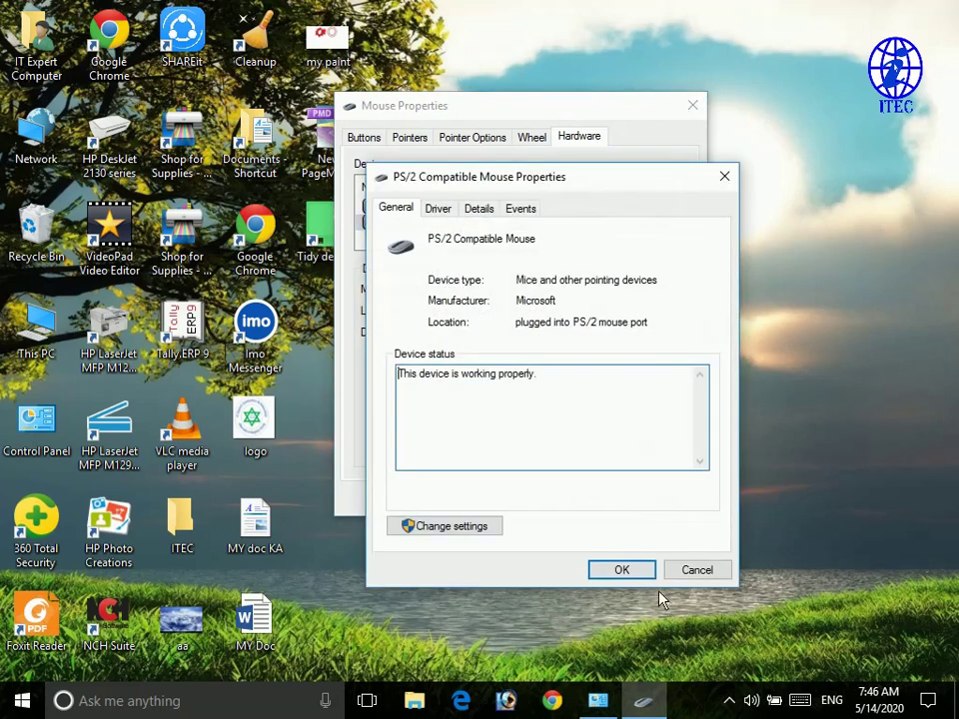
click(726, 177)
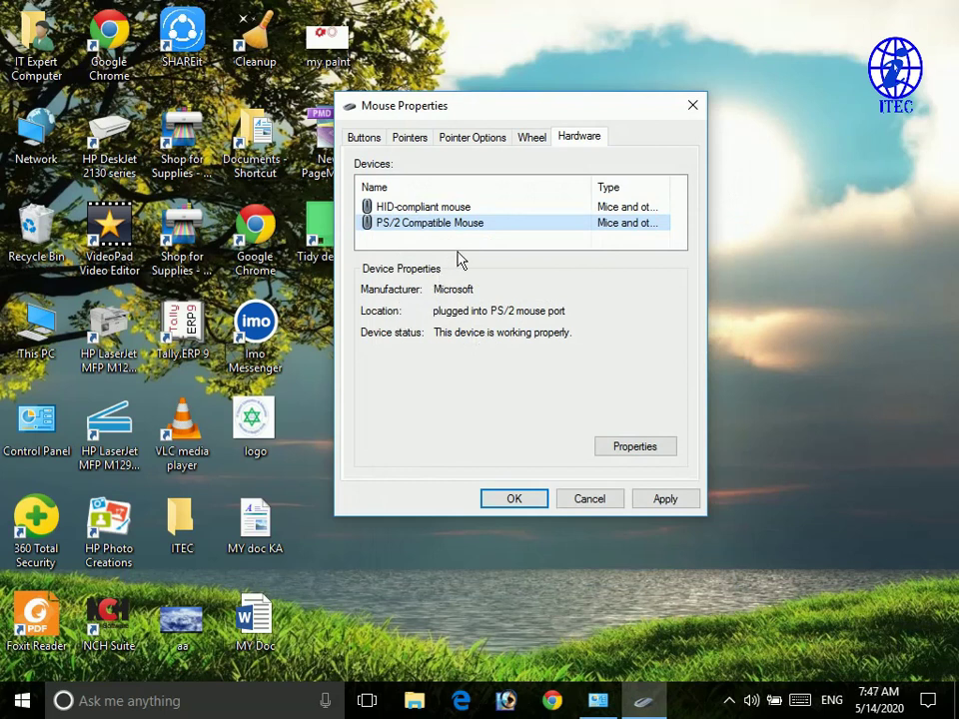
click(431, 207)
click(438, 224)
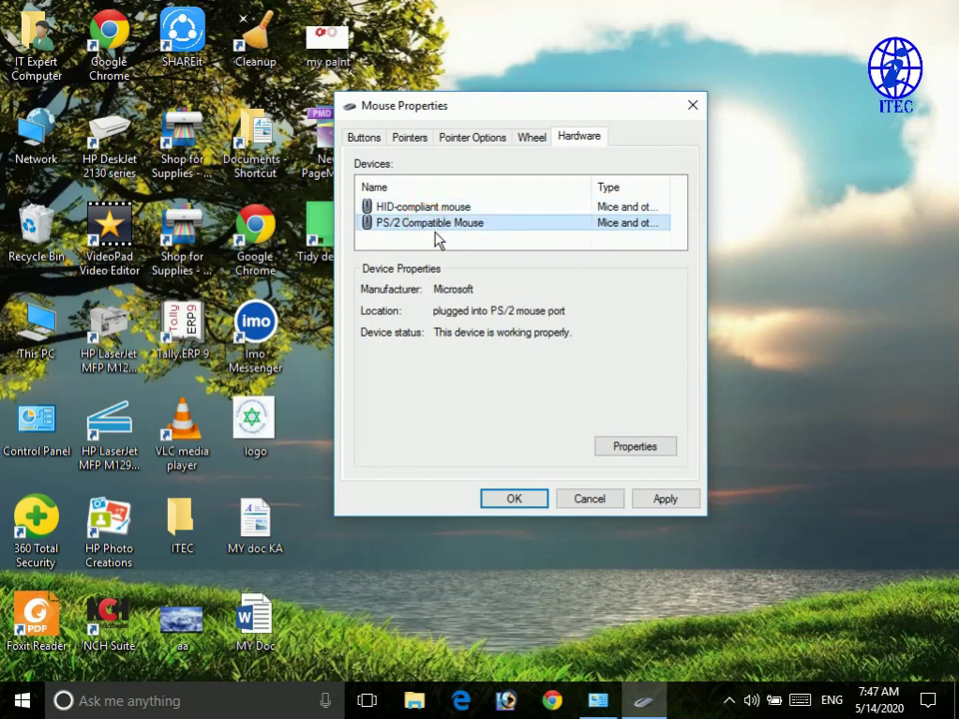
Step: Review the mouse's wheel, pointer options, pointers and buttons settings once more, and close Mouse Properties
click(533, 140)
click(481, 148)
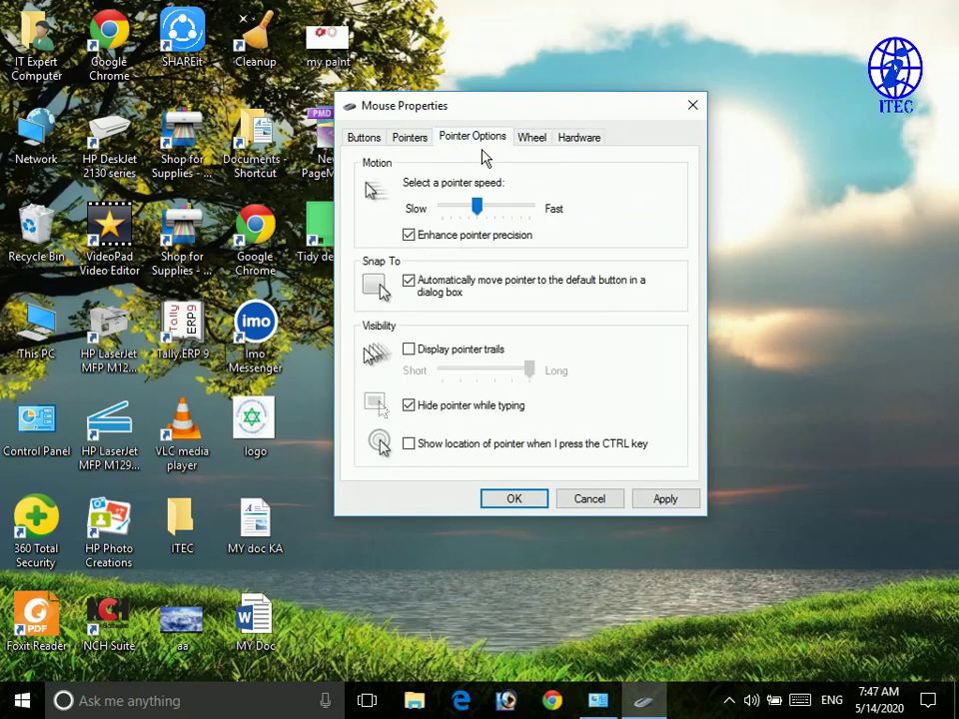
click(409, 148)
click(375, 149)
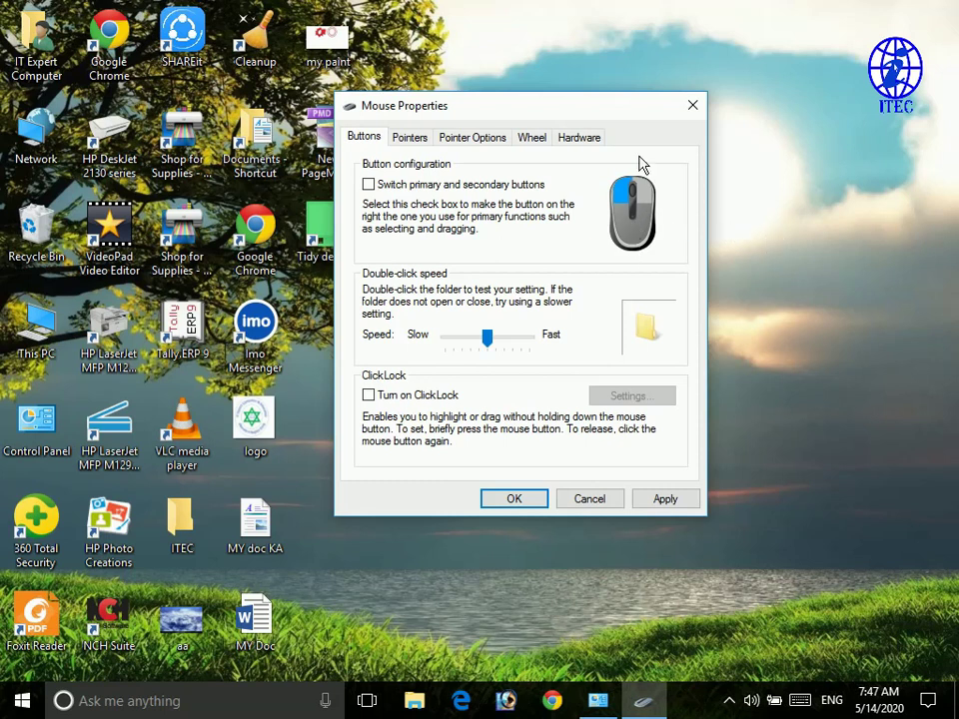
click(692, 105)
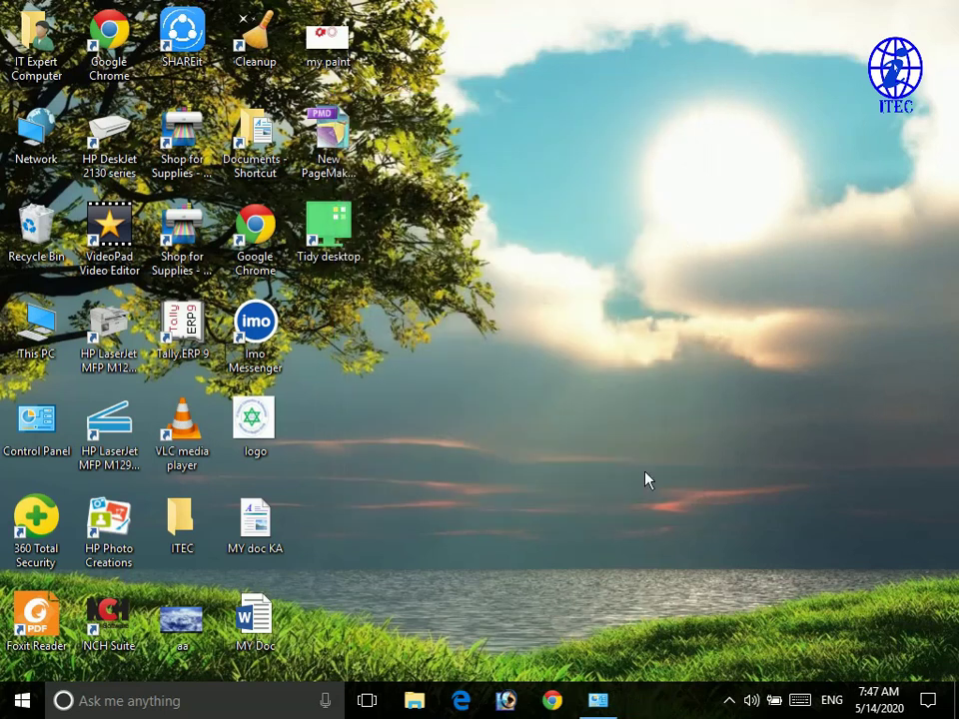
Step: Switch to Control Panel, review the hardware and speed settings in Keyboard Properties, and close that dialog
mouse_move(597, 699)
click(612, 625)
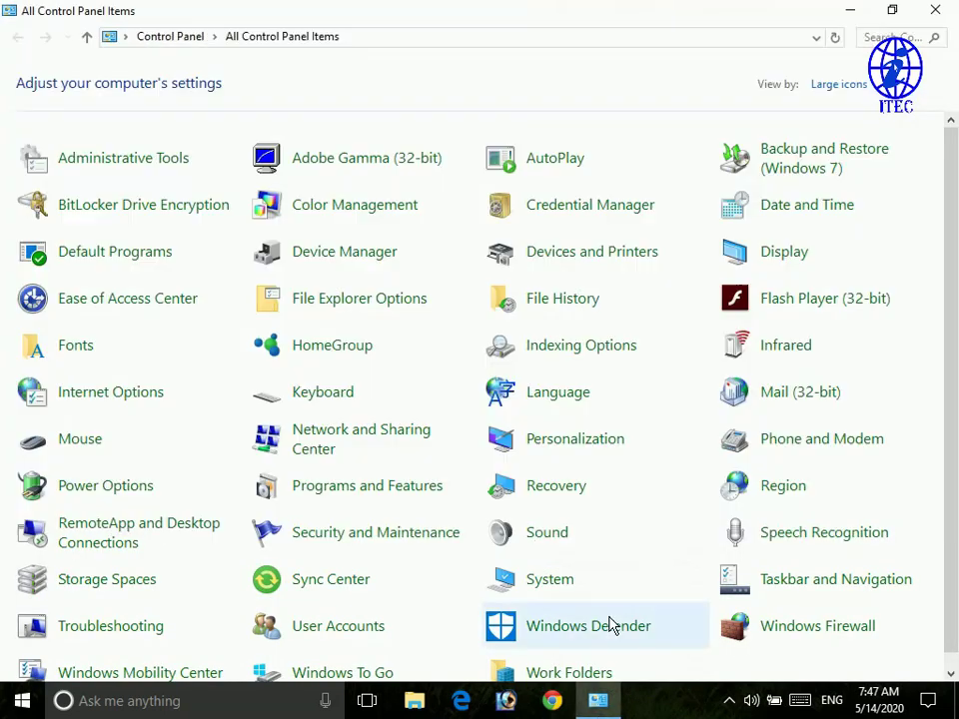
scroll(470, 516, down, 1)
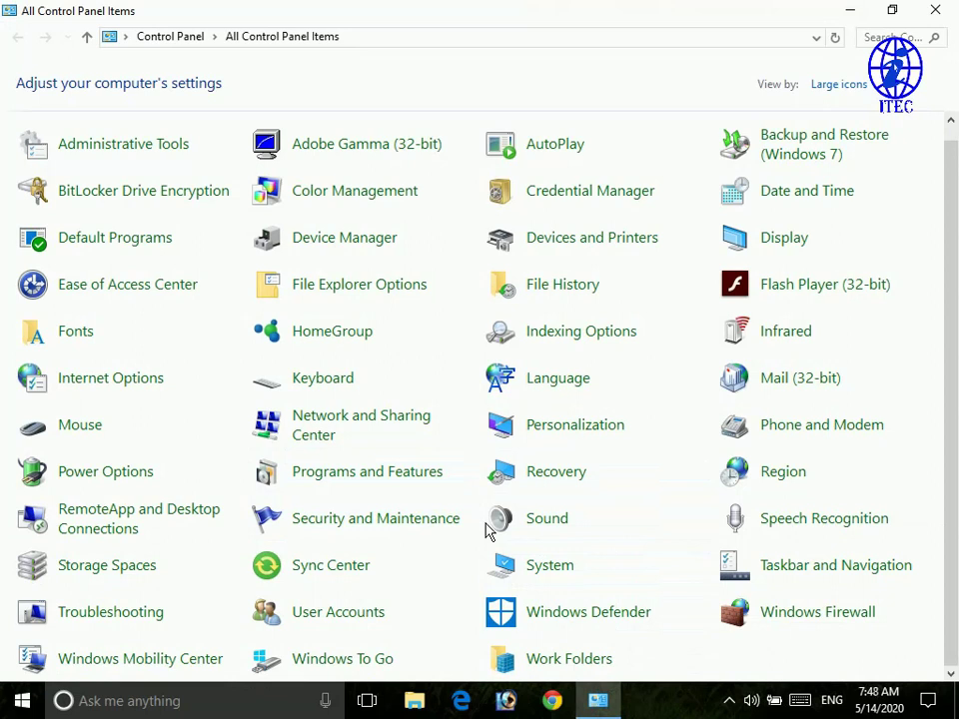
click(349, 397)
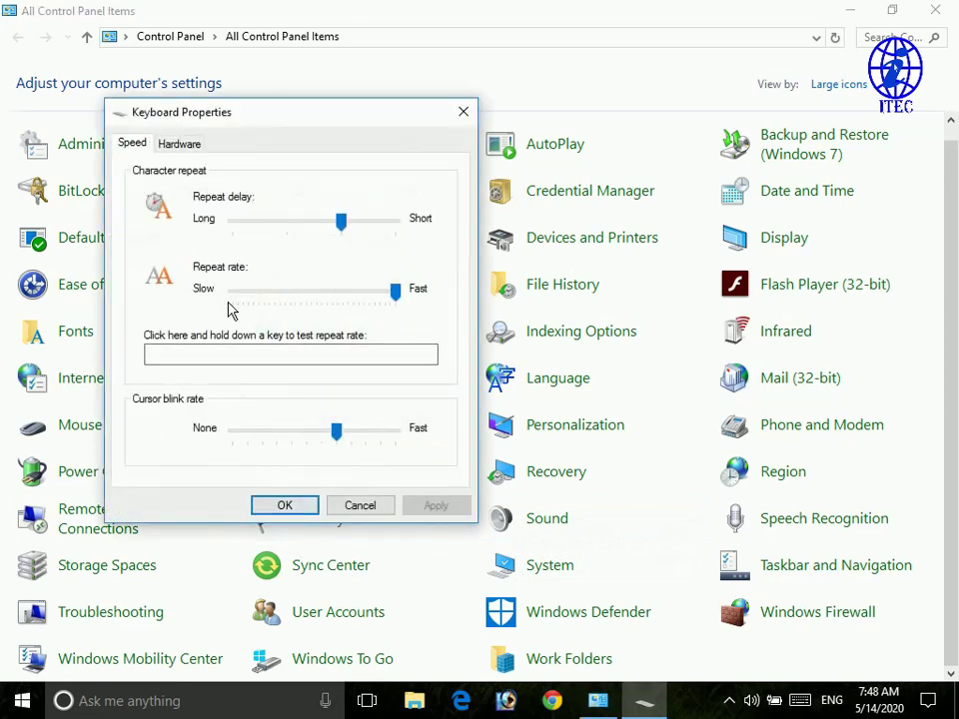
click(204, 146)
click(189, 231)
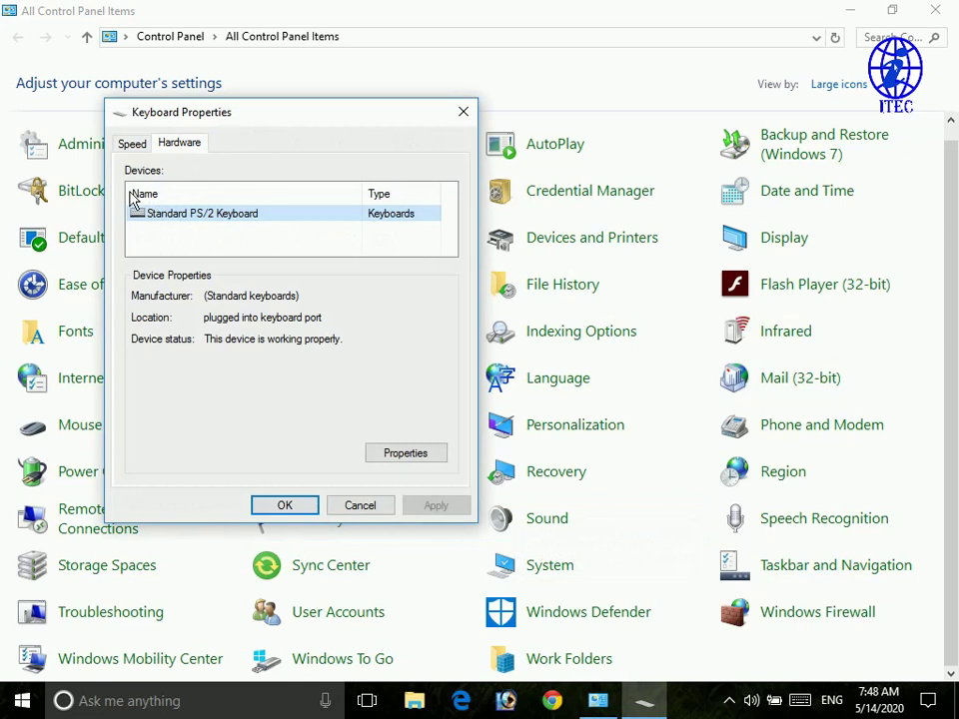
click(124, 146)
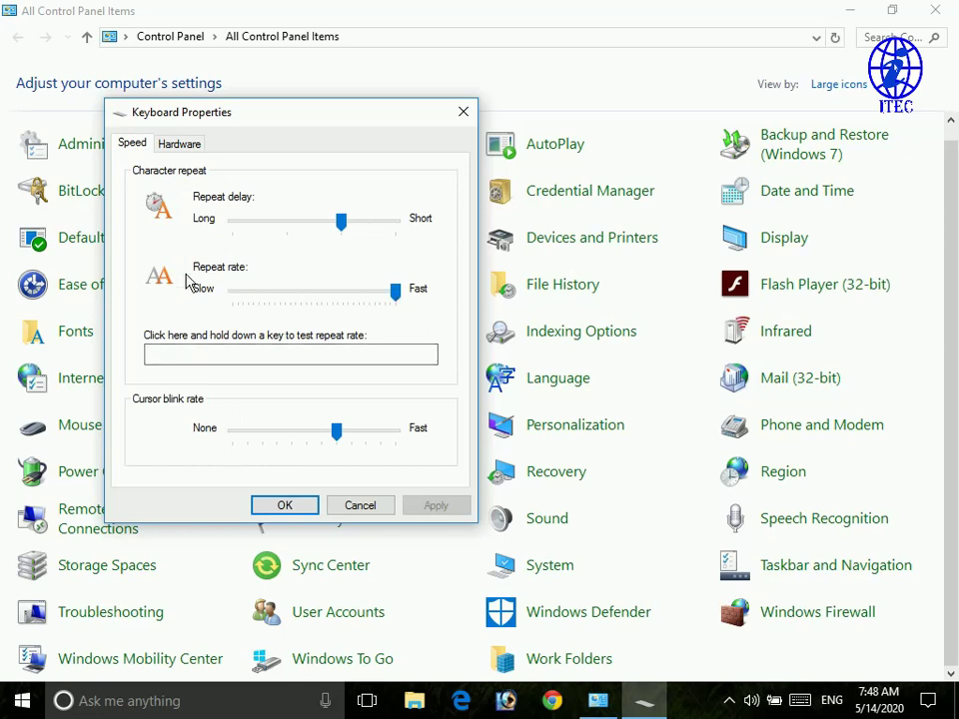
click(284, 505)
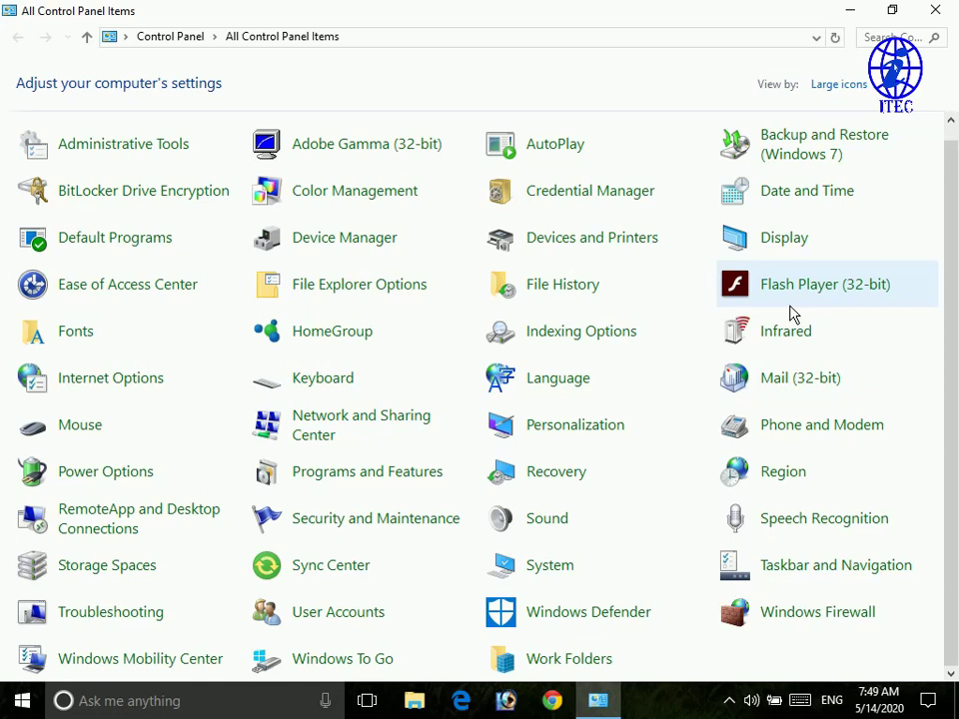
Step: Open the Date and Time settings from Control Panel and examine the date and time page
click(804, 197)
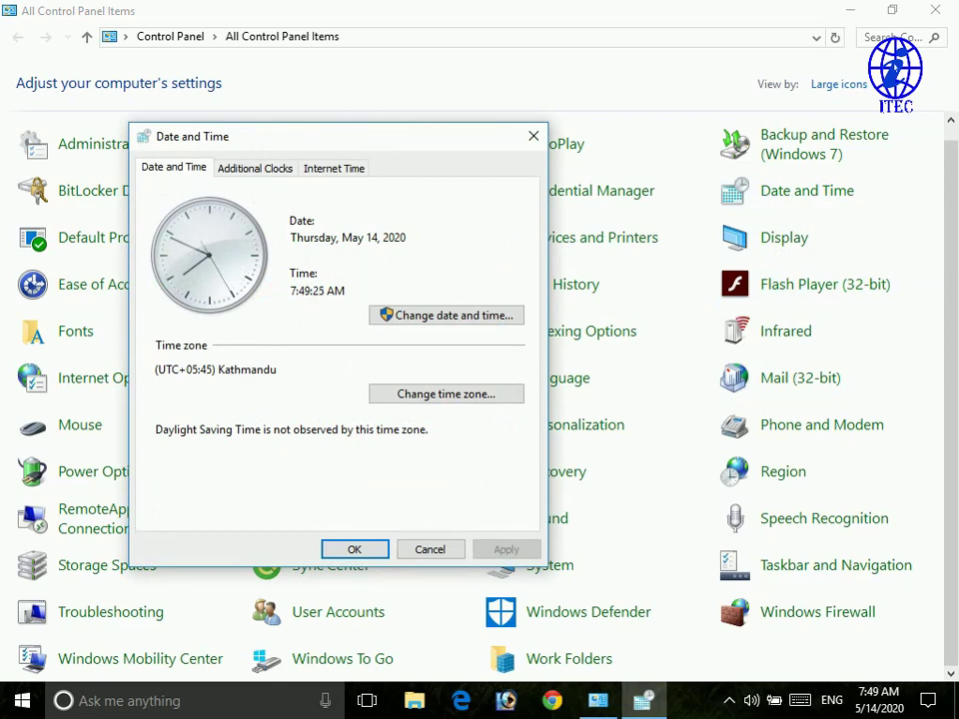
click(243, 178)
click(186, 181)
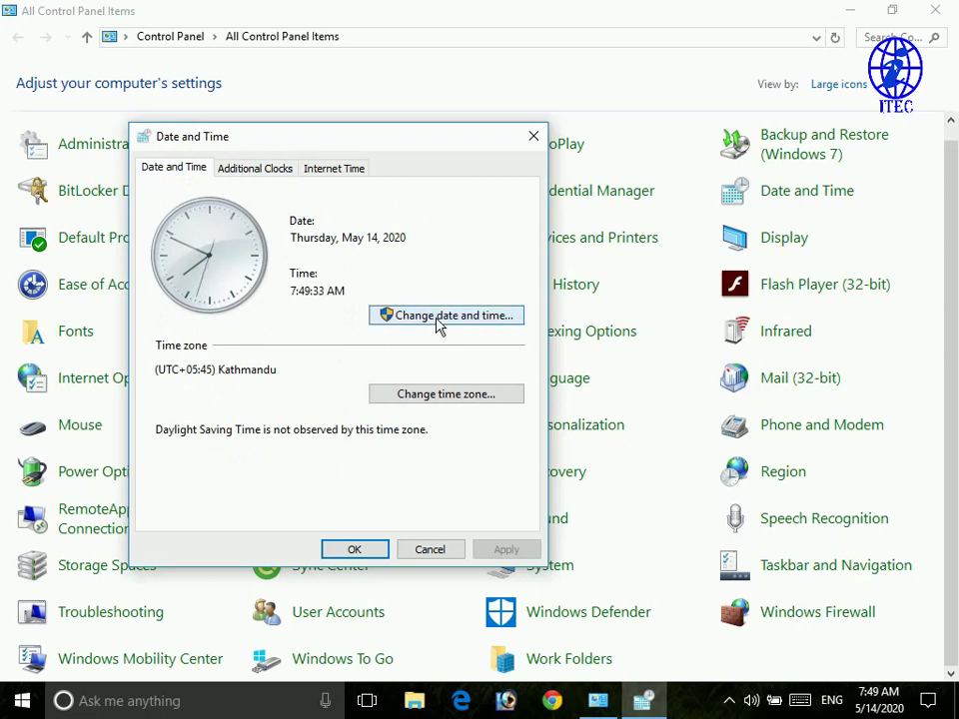
click(303, 299)
click(321, 300)
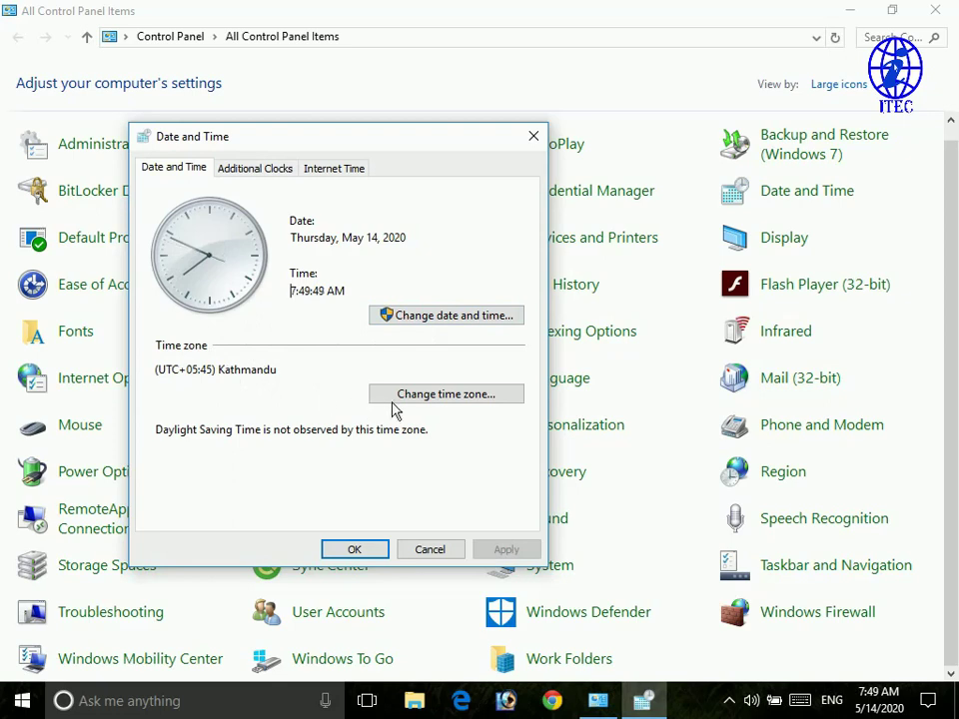
Step: Browse the available time zones and change the system time zone to (UTC+09:00) Seoul
click(445, 395)
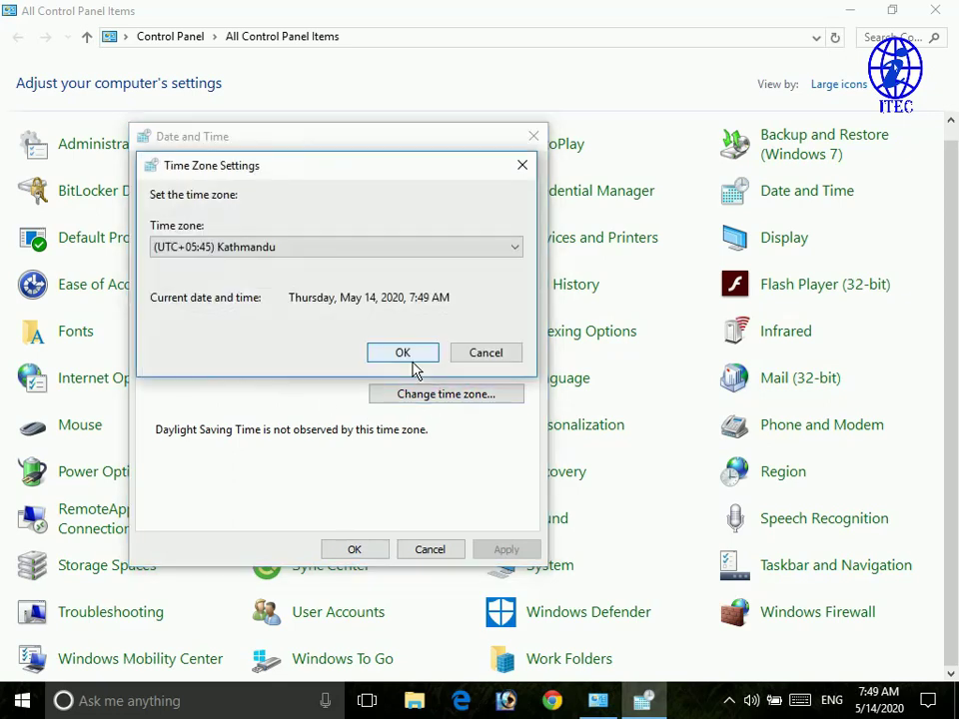
click(280, 256)
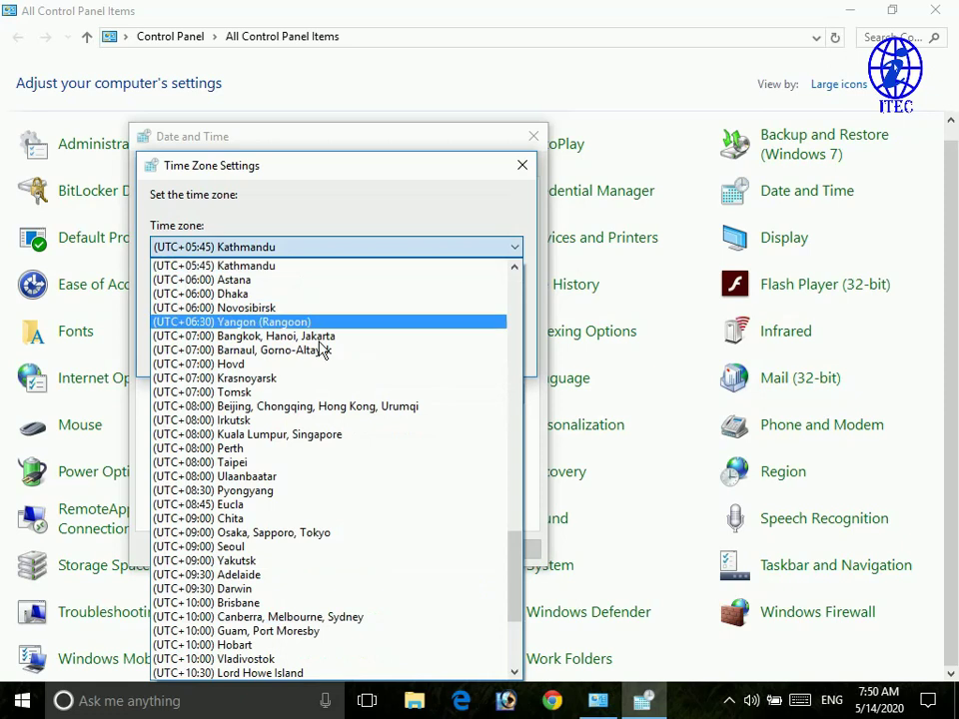
scroll(334, 399, down, 4)
scroll(334, 399, down, 1)
scroll(331, 398, up, 11)
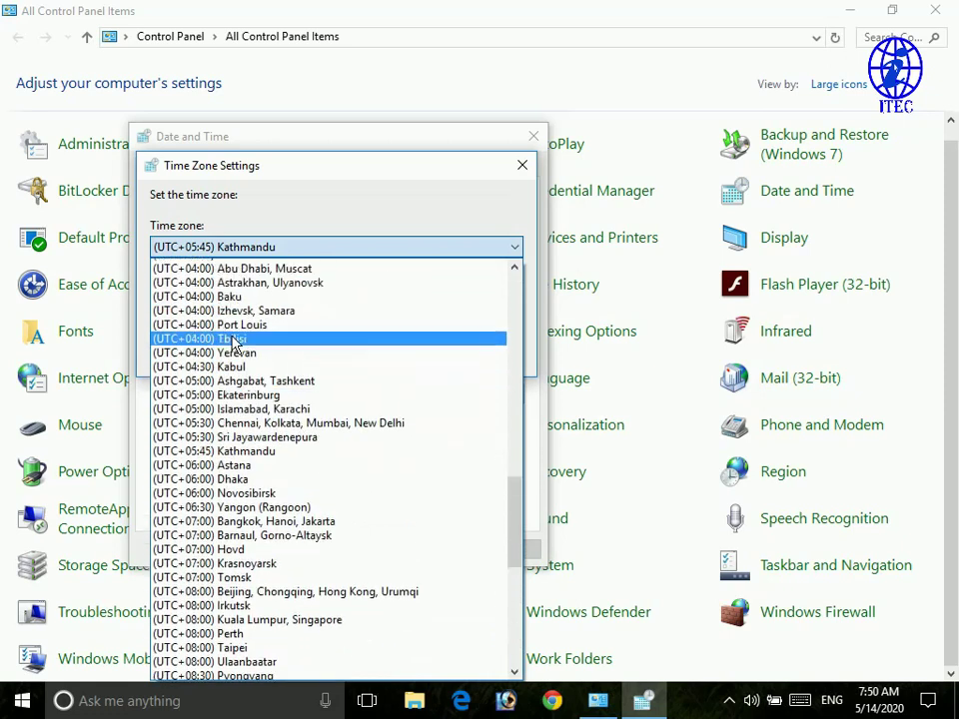
scroll(268, 360, down, 7)
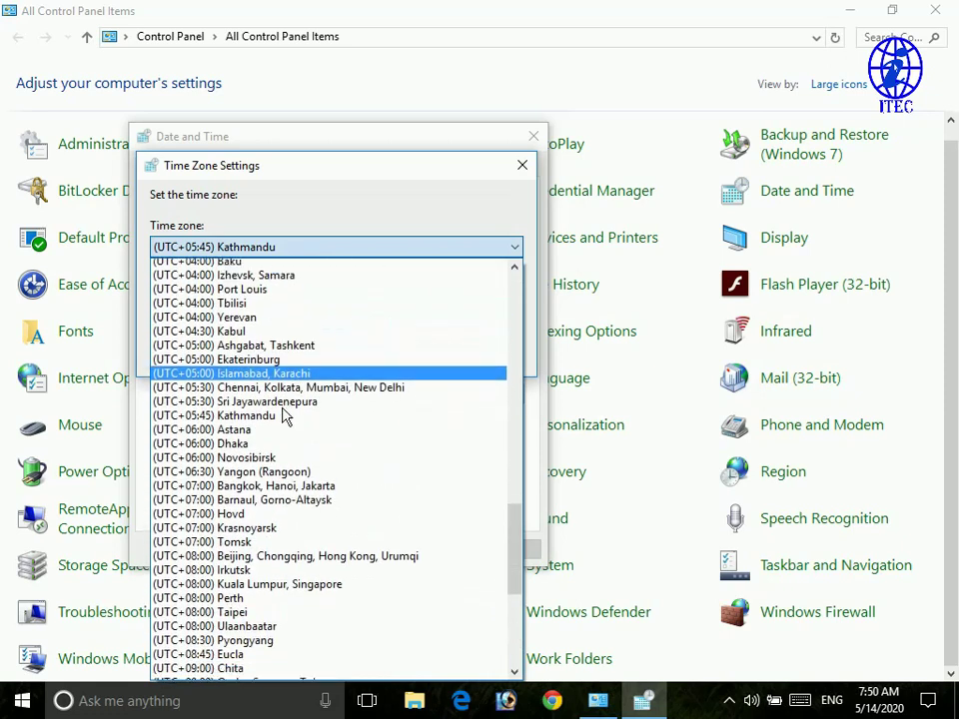
scroll(294, 429, down, 5)
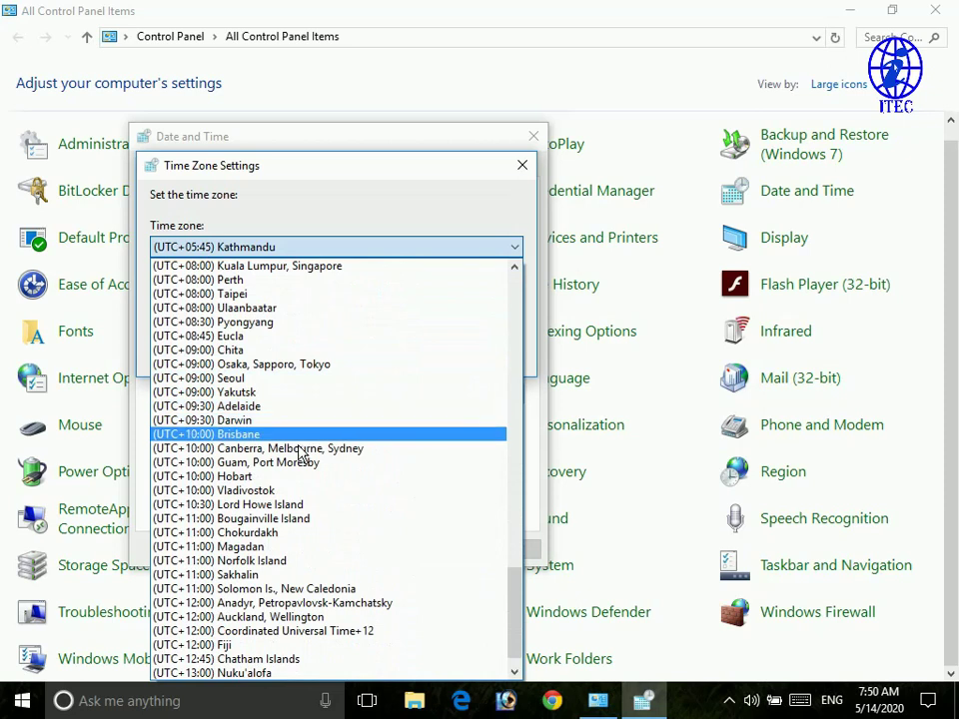
scroll(297, 429, up, 8)
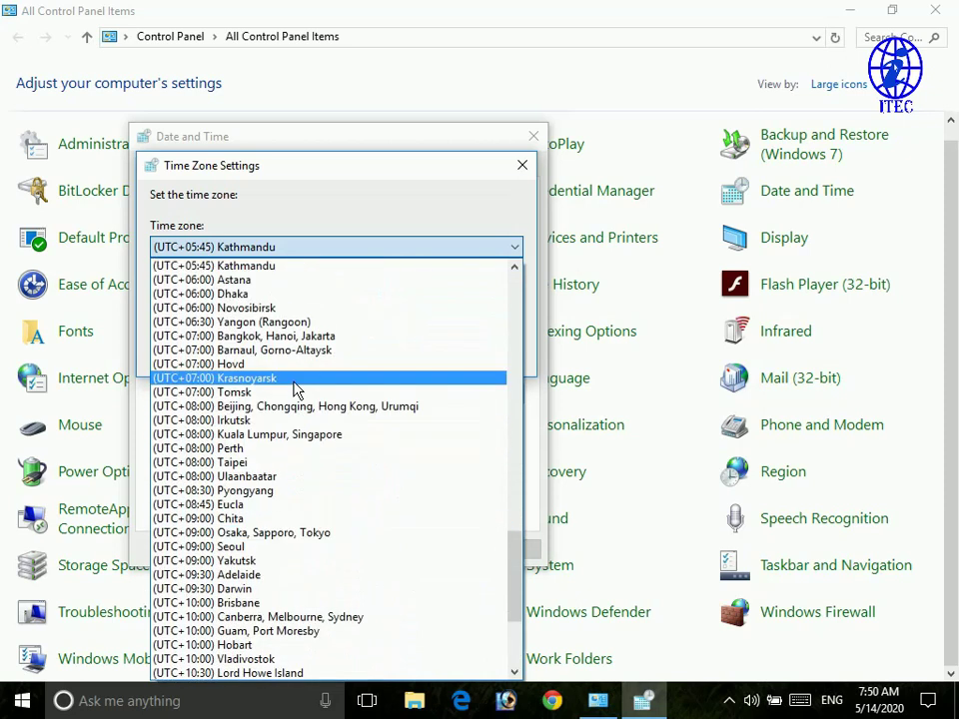
scroll(296, 390, up, 6)
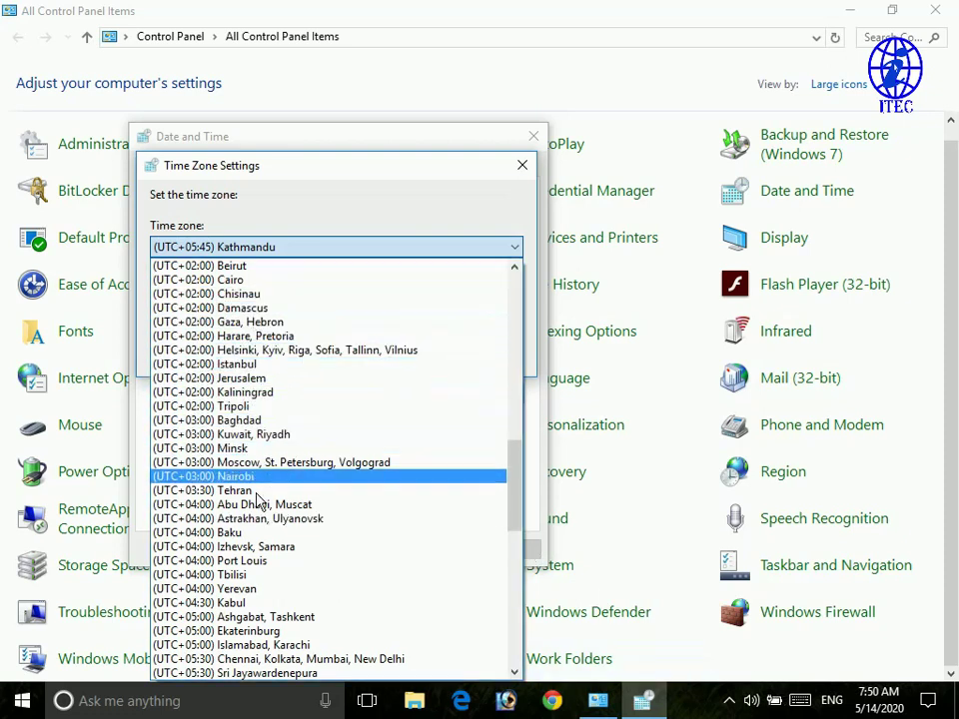
scroll(255, 519, down, 1)
scroll(257, 521, down, 14)
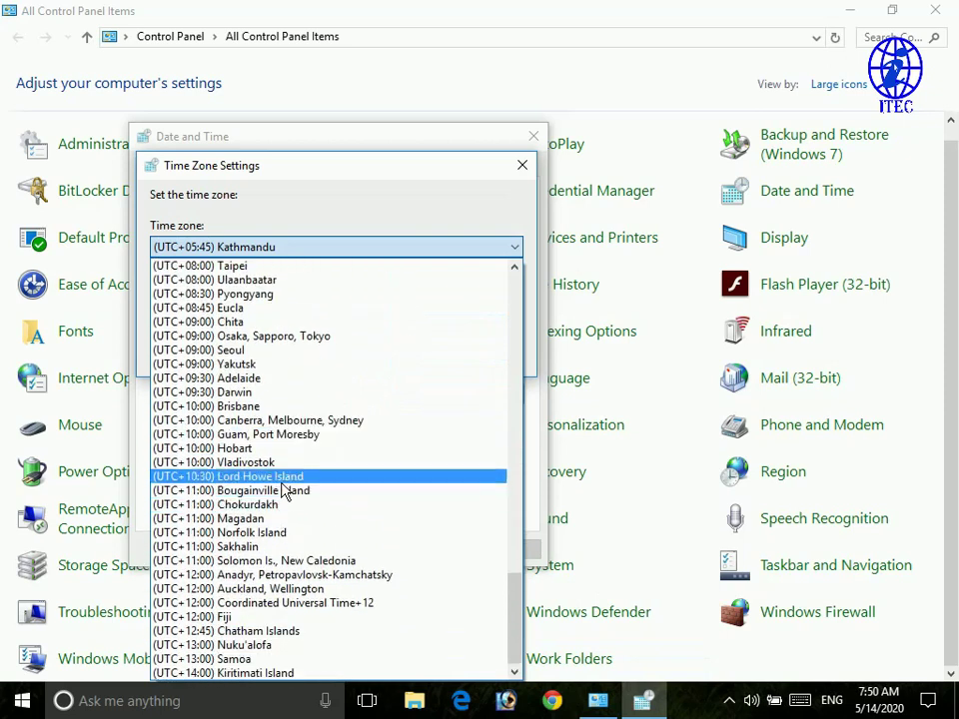
click(274, 356)
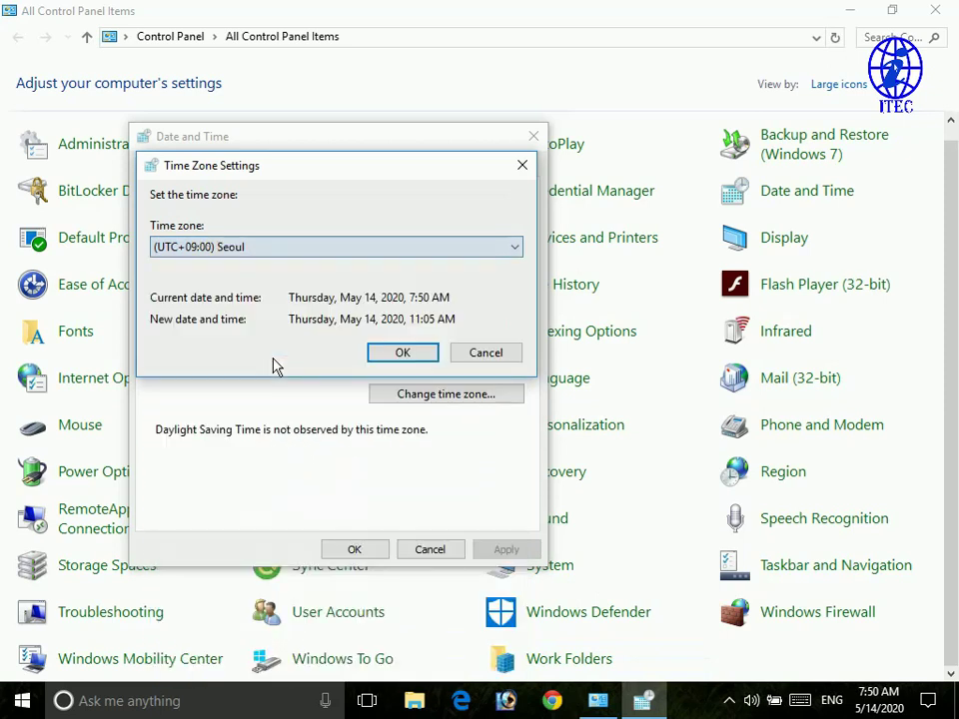
click(402, 353)
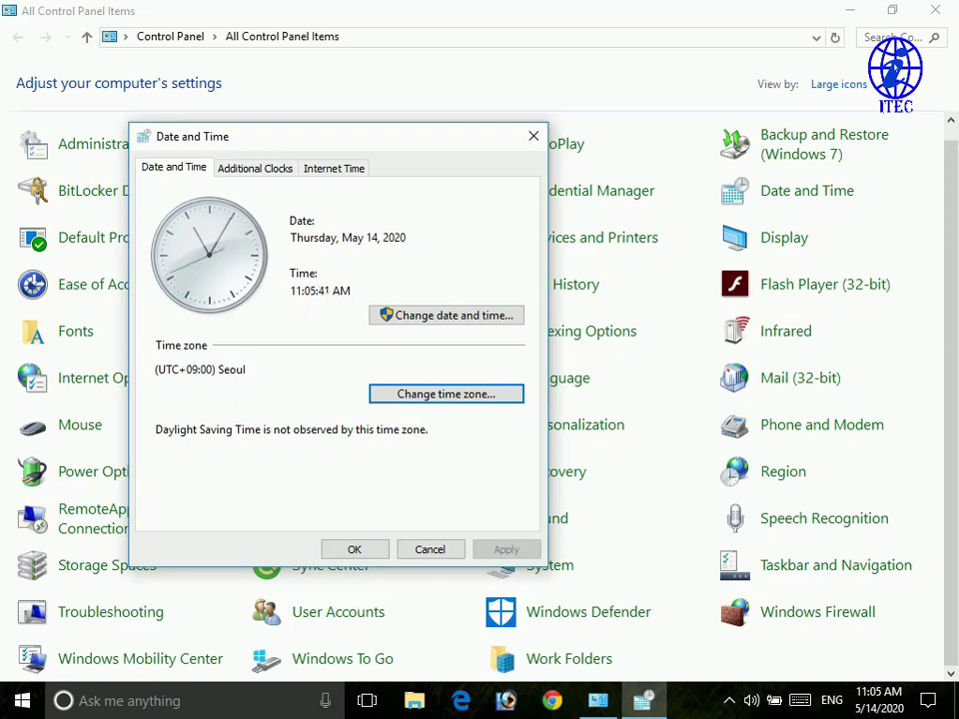
Step: Change the system time zone to (UTC+10:00) Guam, Port Moresby and check the taskbar clock
click(423, 398)
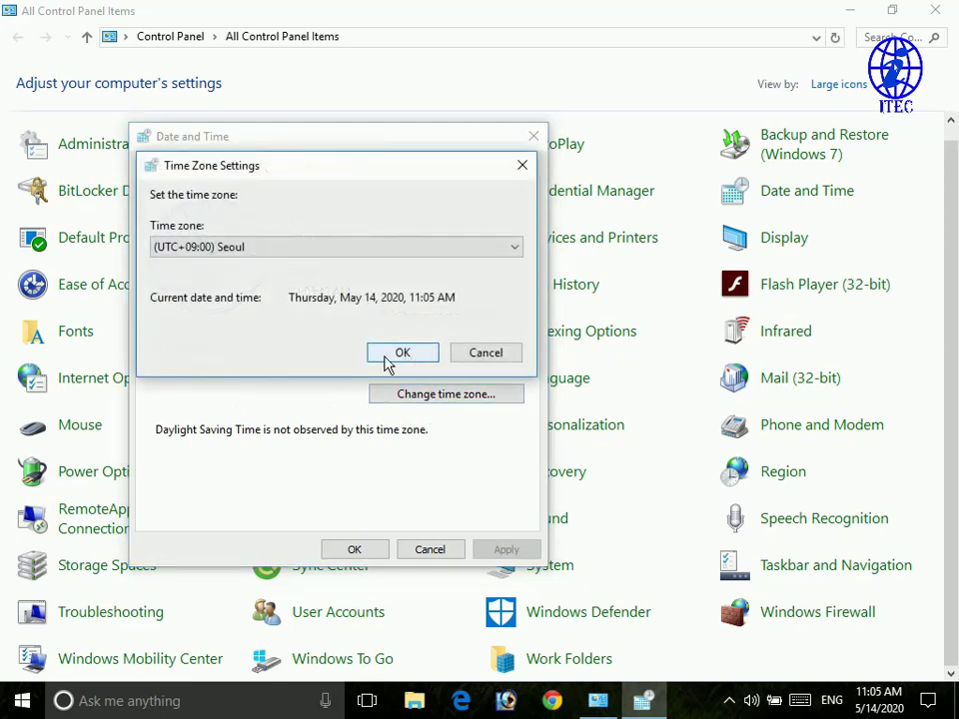
click(276, 250)
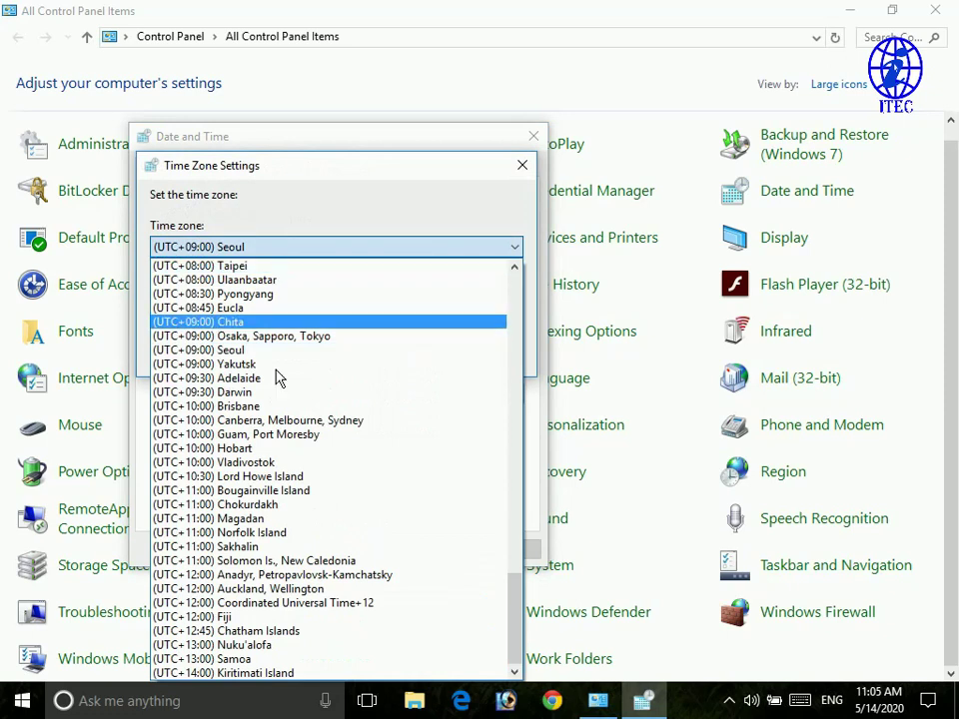
click(279, 434)
click(401, 356)
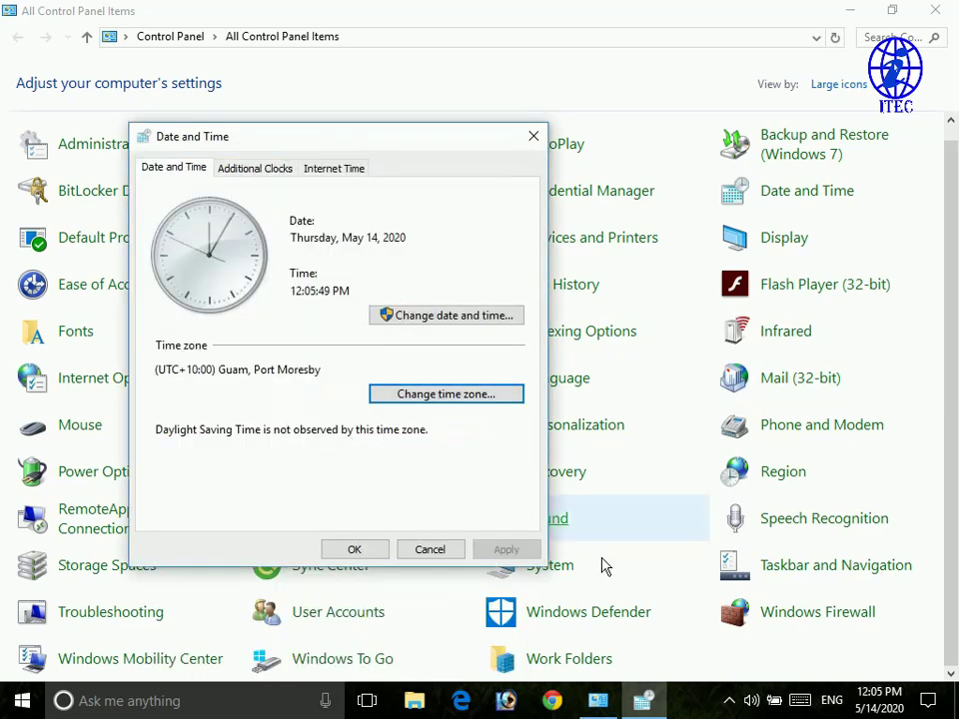
mouse_move(885, 706)
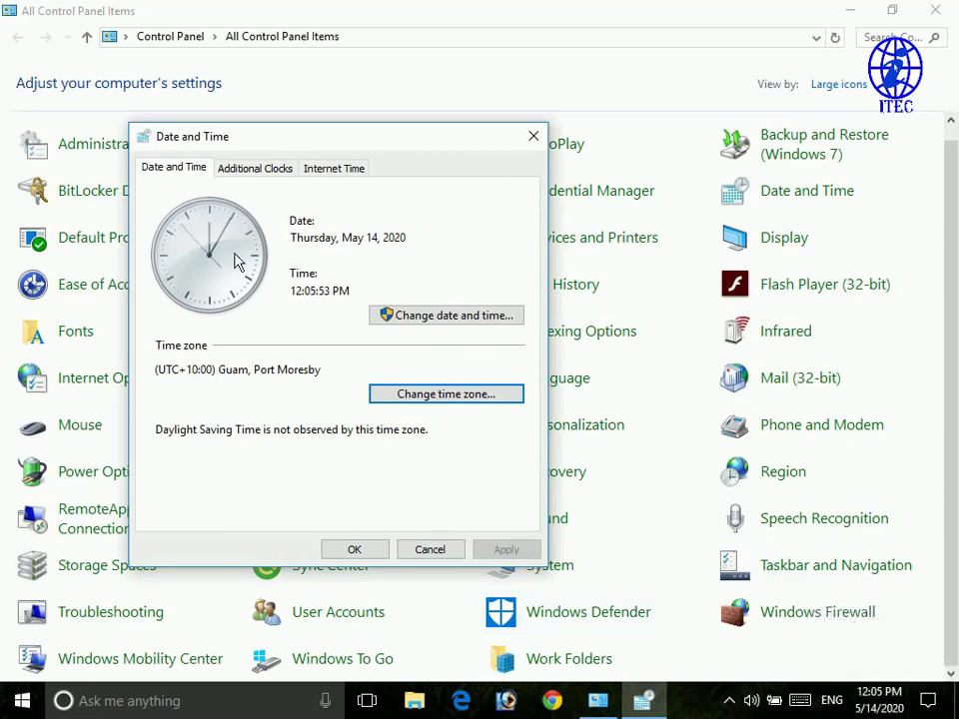
Step: Change the system time zone to (UTC+05:45) Kathmandu
click(427, 398)
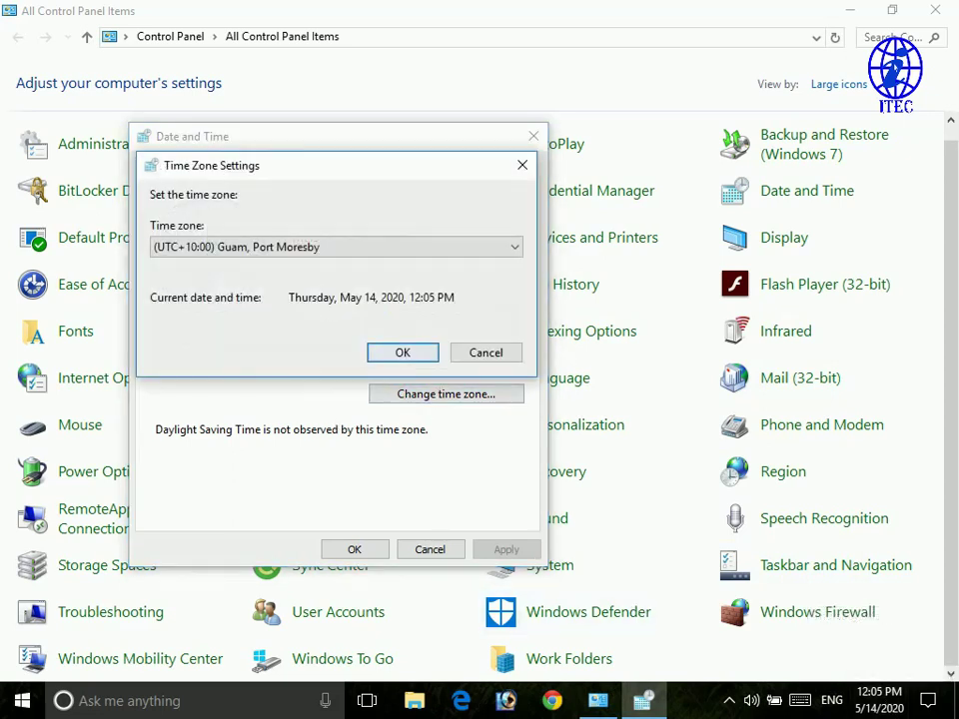
click(306, 250)
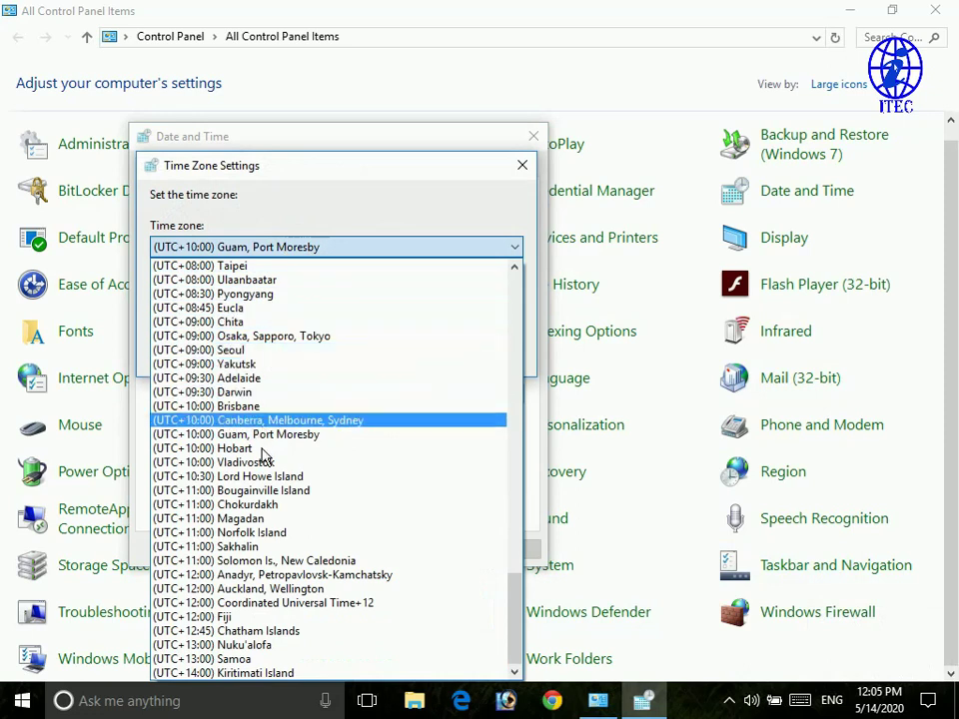
drag(513, 606, 526, 549)
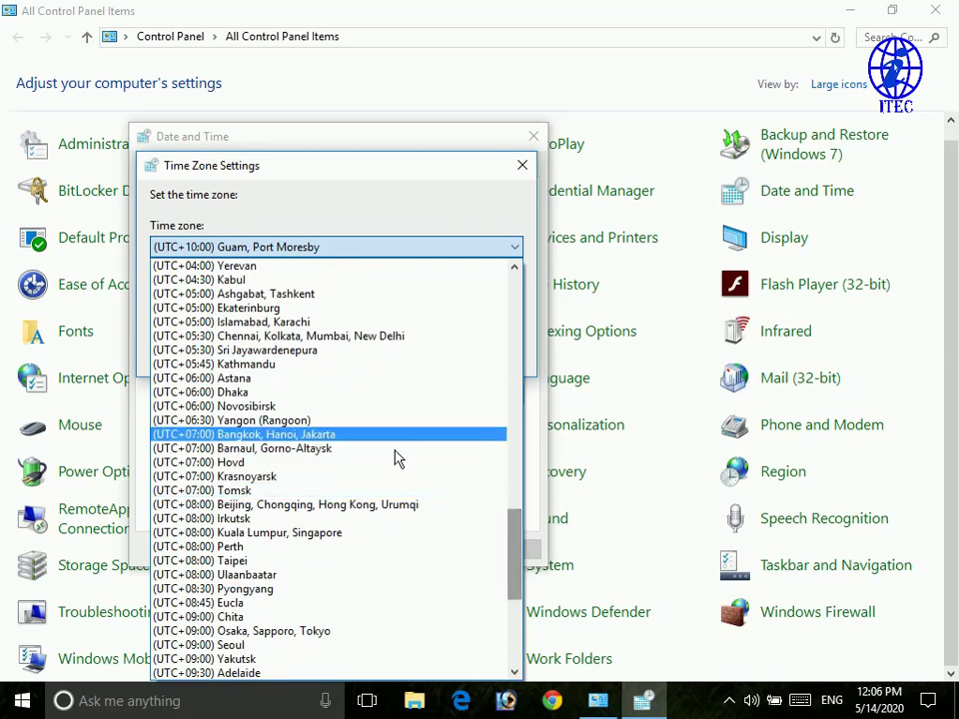
click(306, 362)
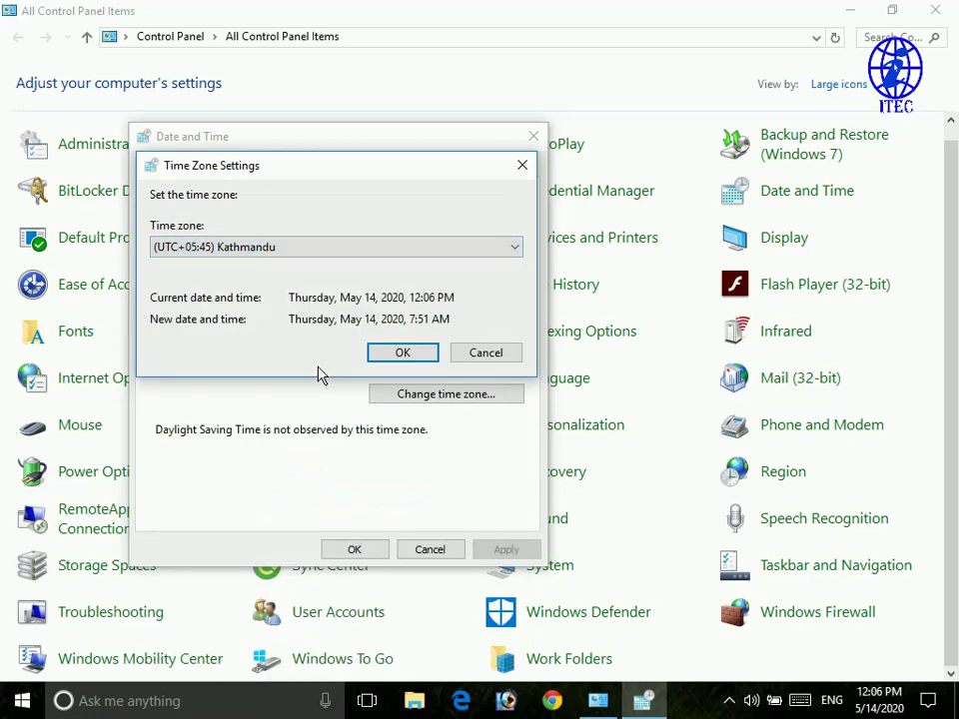
click(428, 360)
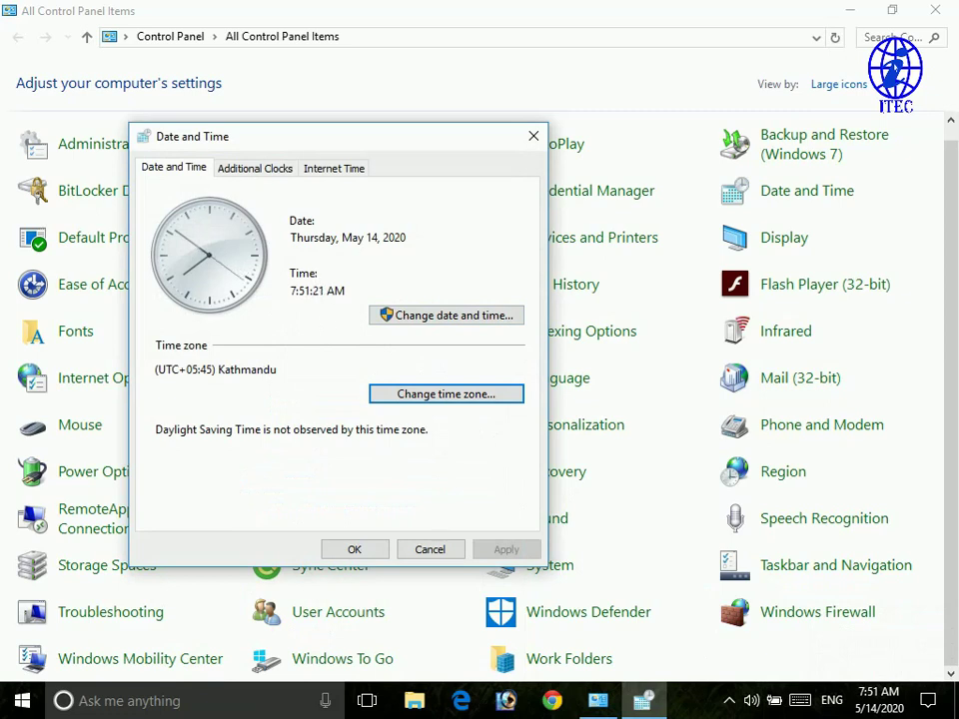
Step: Browse the month, year and decade views of the date calendar, and set the system date to May 21, 2020
click(428, 330)
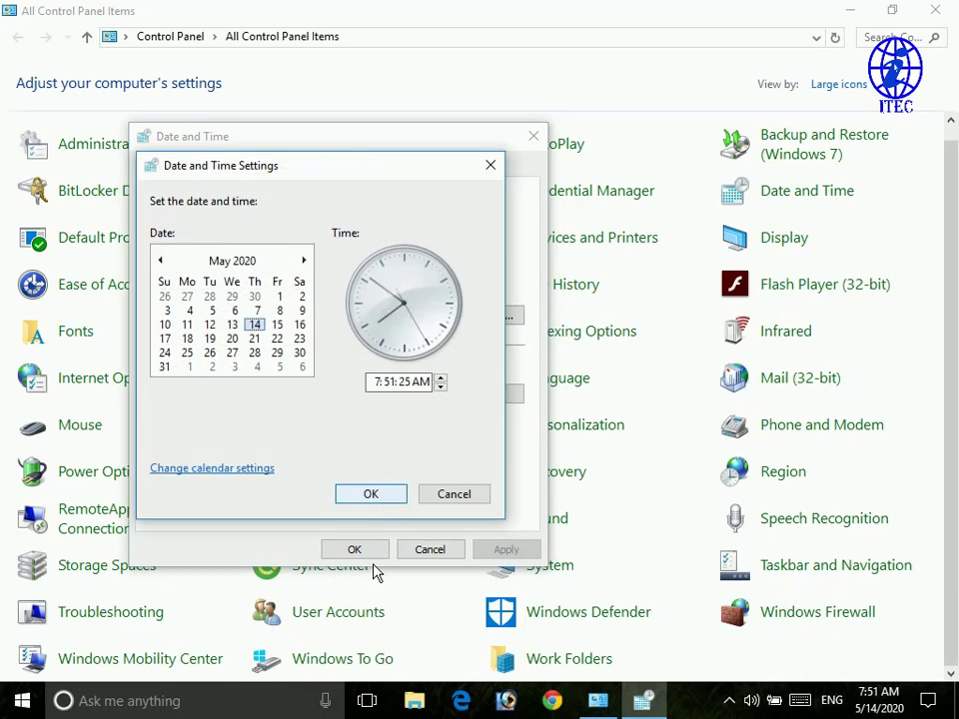
click(245, 266)
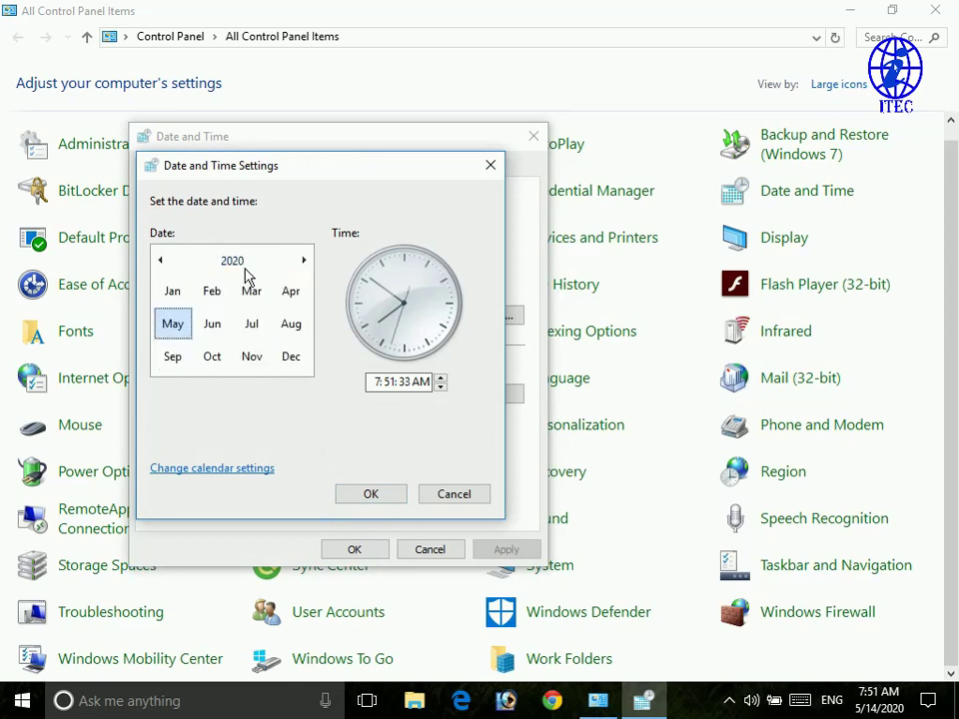
click(244, 266)
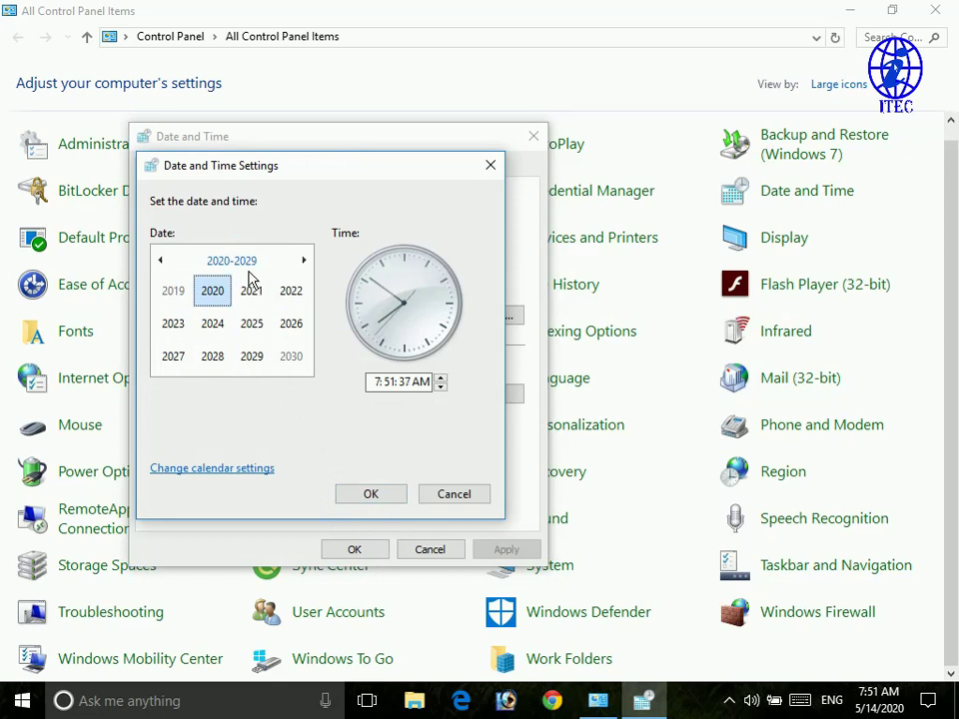
click(251, 266)
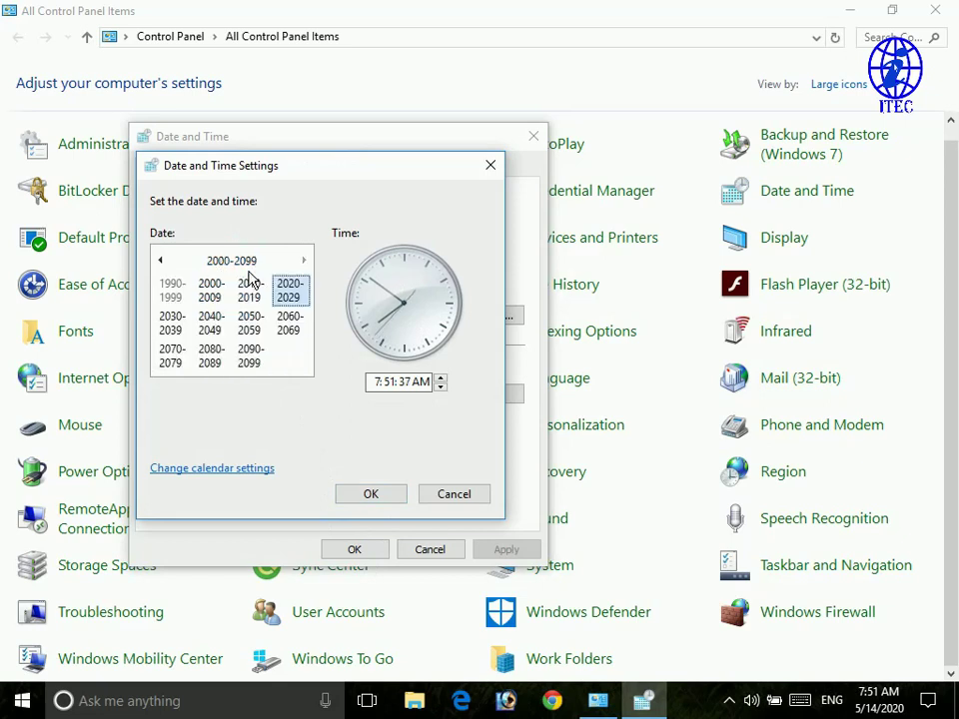
click(303, 305)
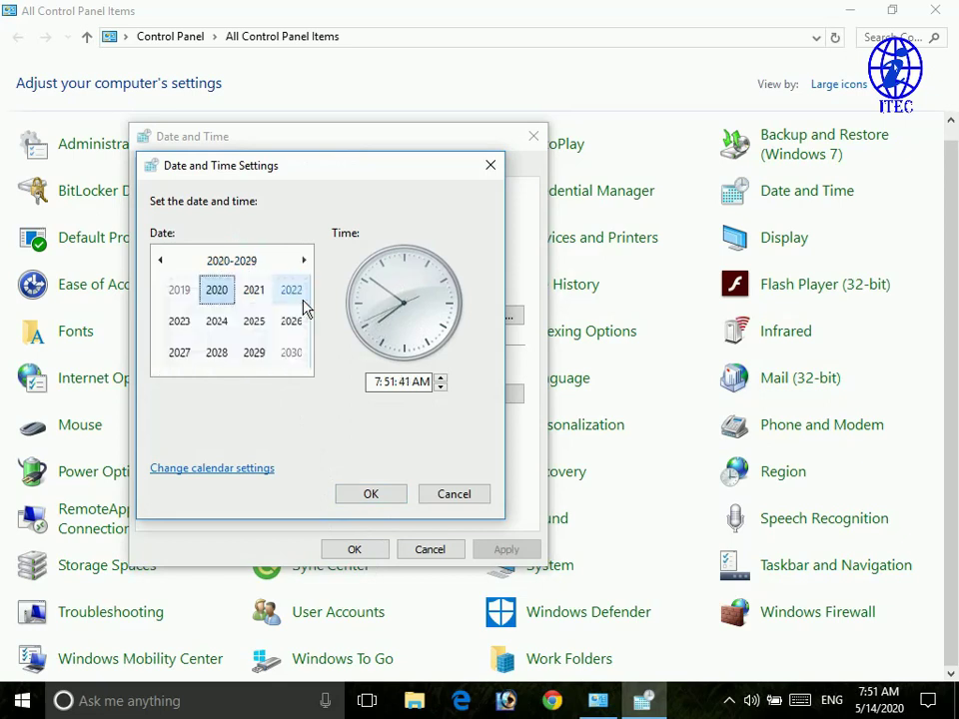
click(230, 305)
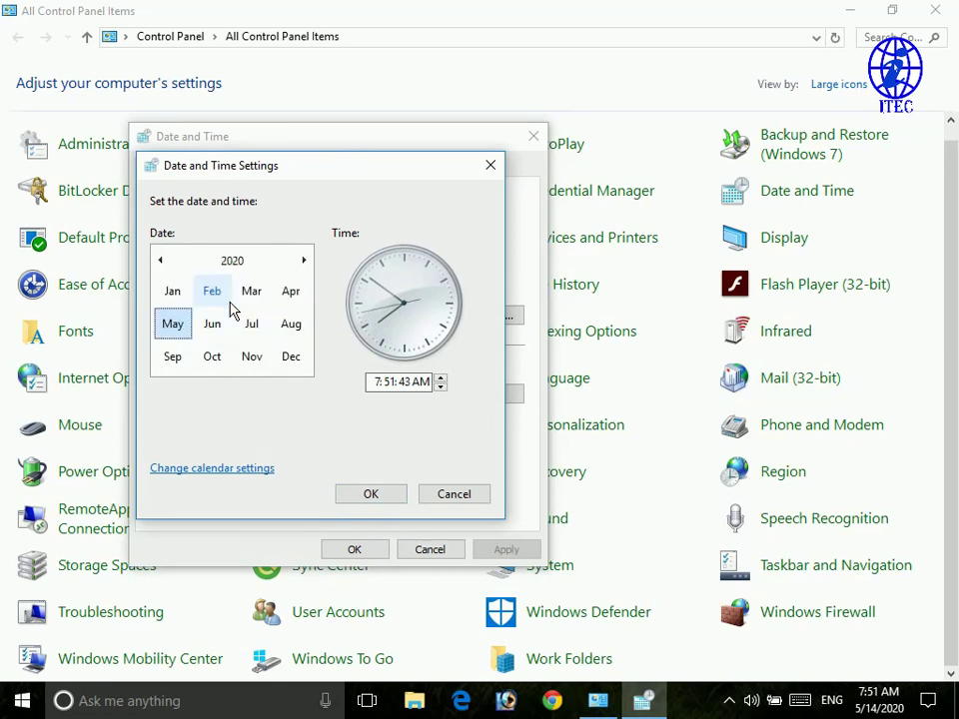
click(182, 334)
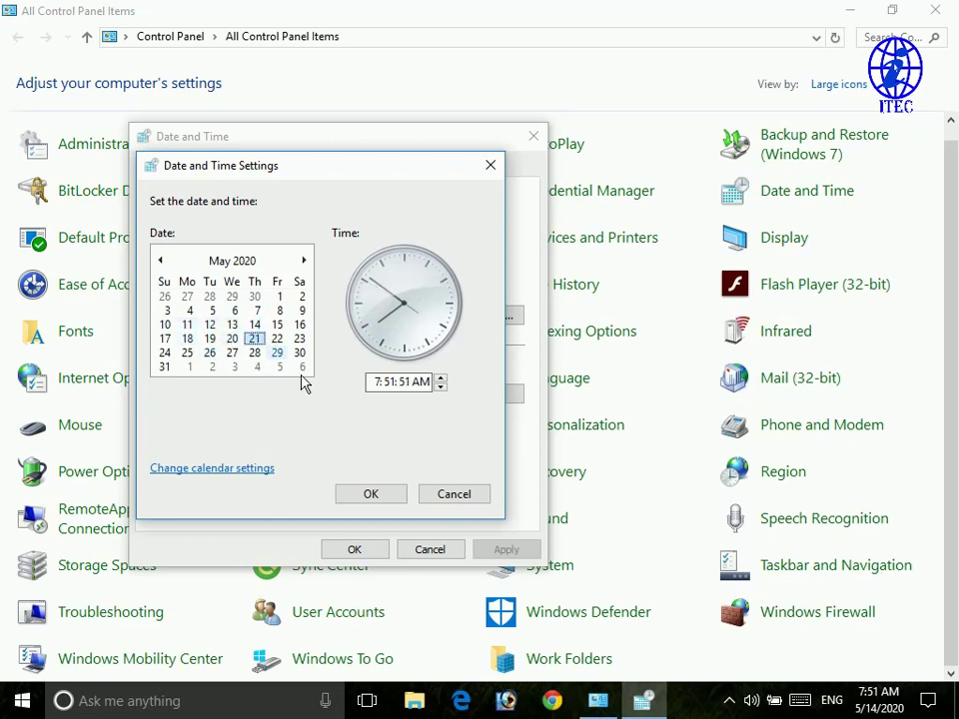
click(376, 500)
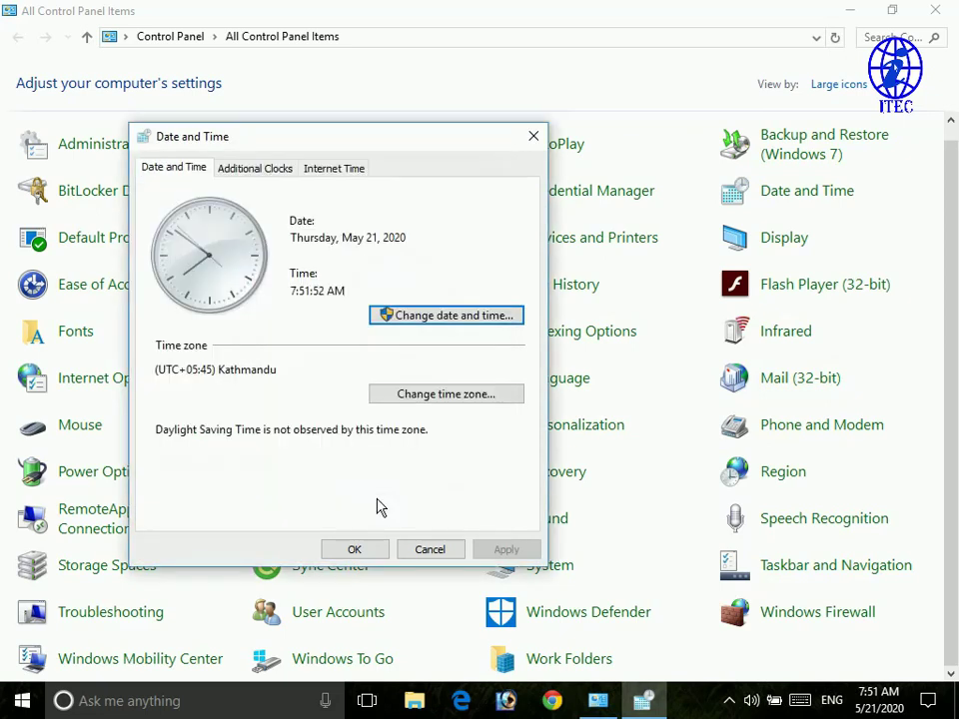
Step: Set the system date back to May 14, 2020
click(435, 318)
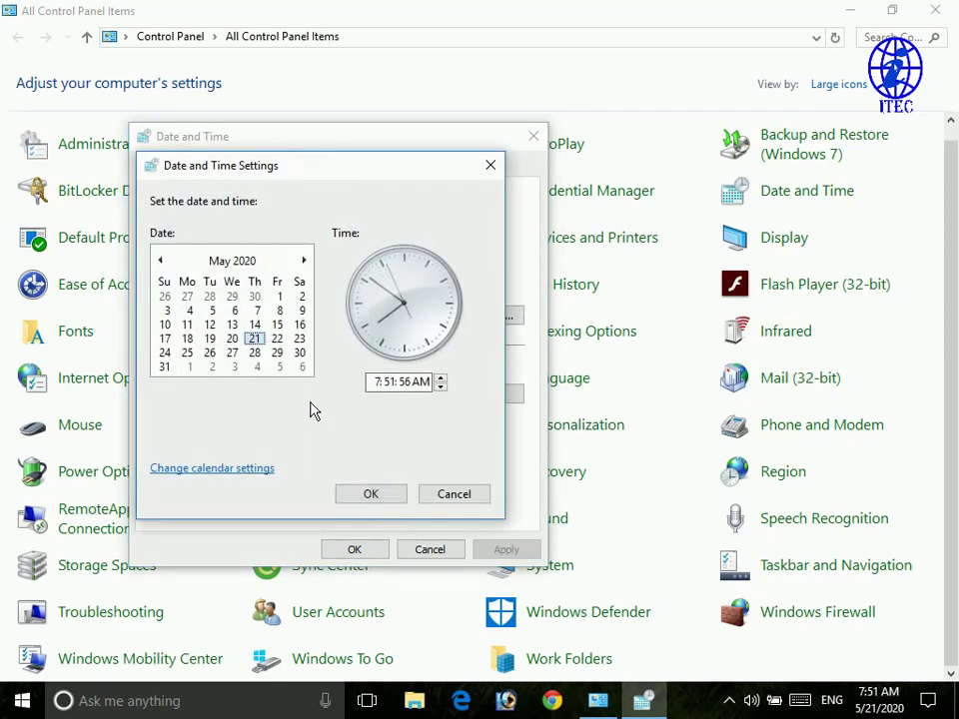
key(Up)
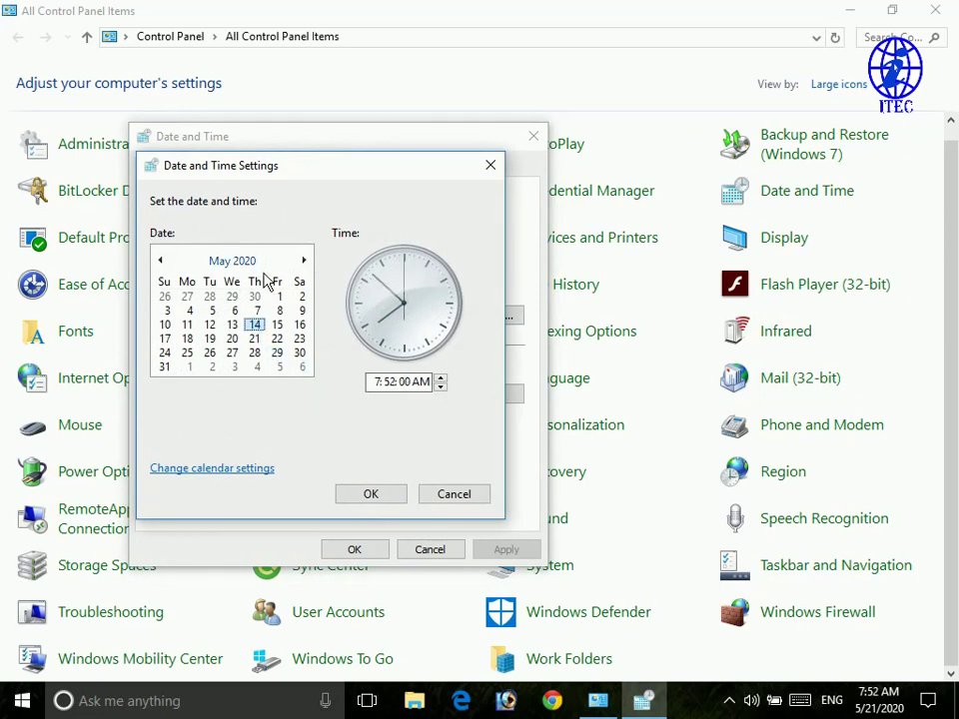
click(378, 500)
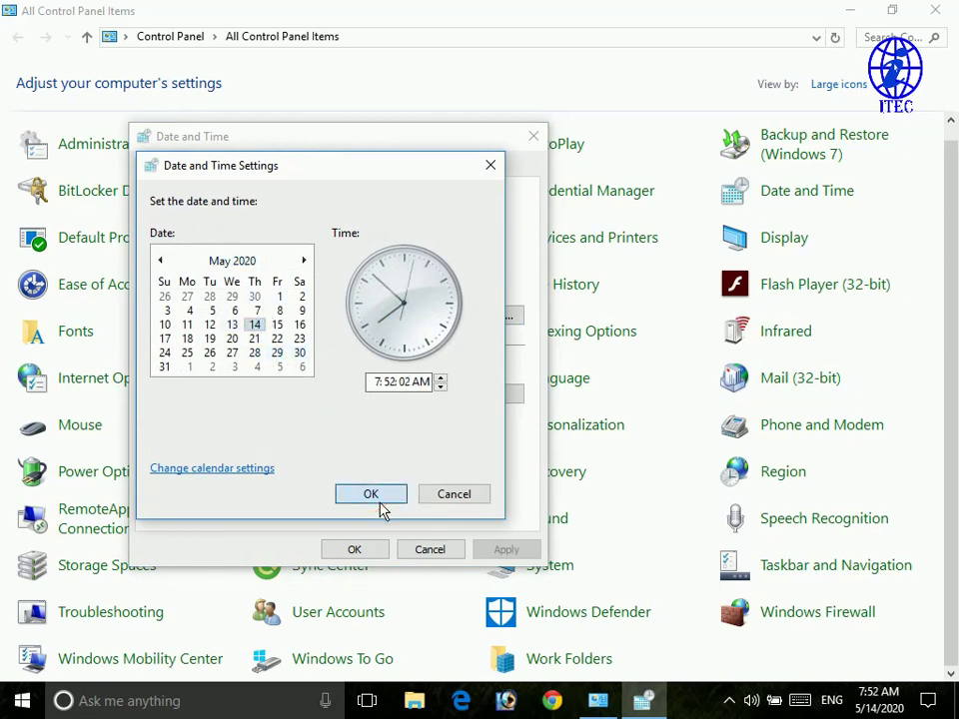
Step: Set the system time to 10:10 AM, changing both the hour and the minutes
click(436, 318)
text(10)
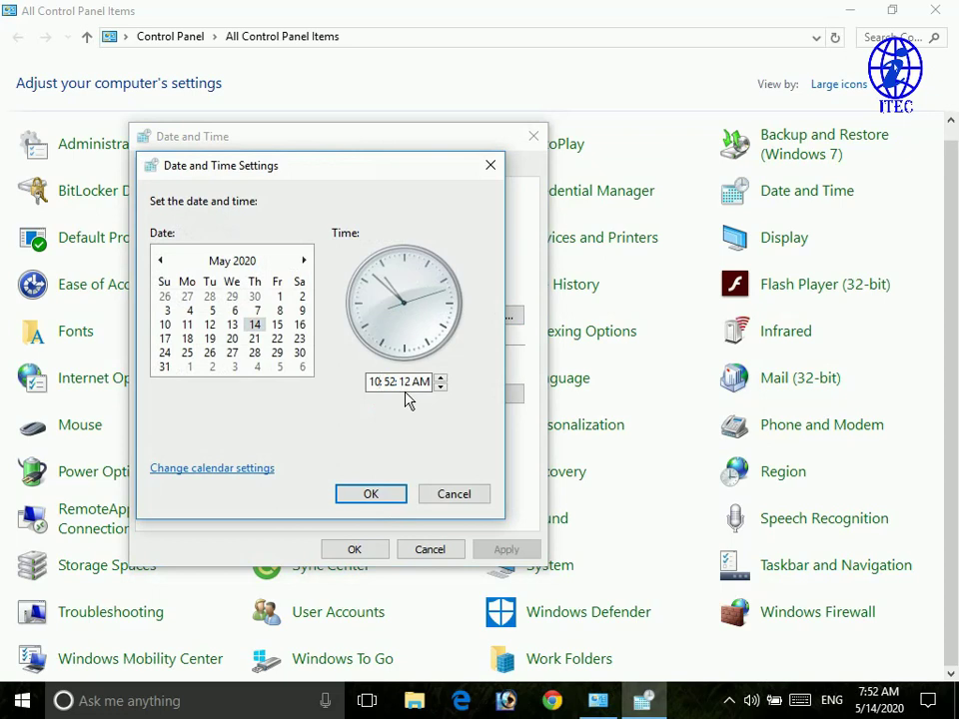
key(BackSpace)
text(10)
click(379, 499)
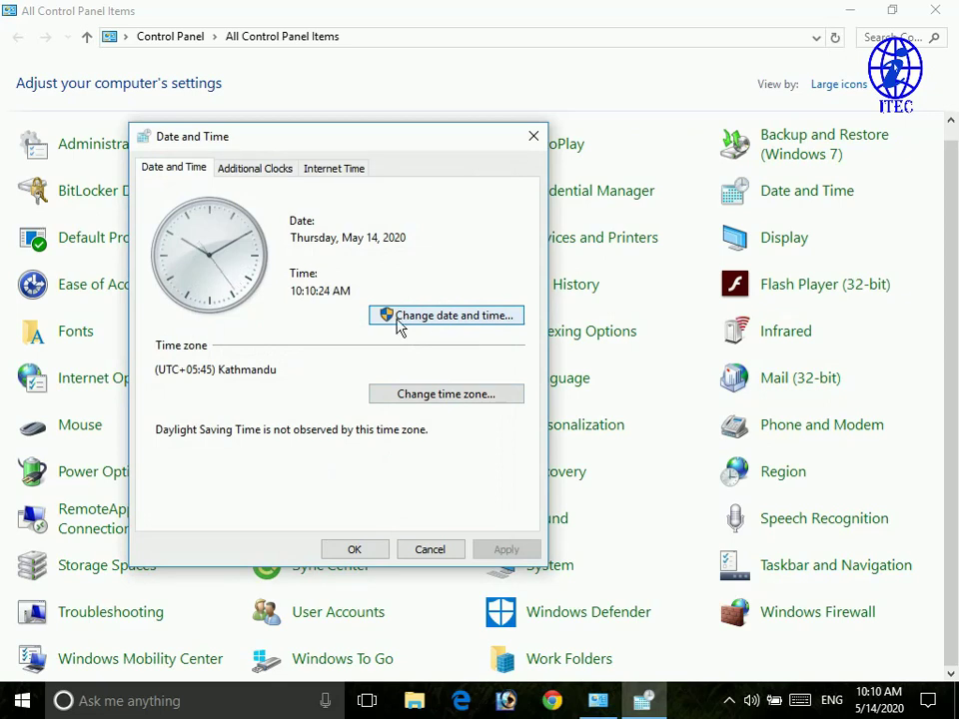
Step: Set the system time back to 7:52 AM
click(447, 316)
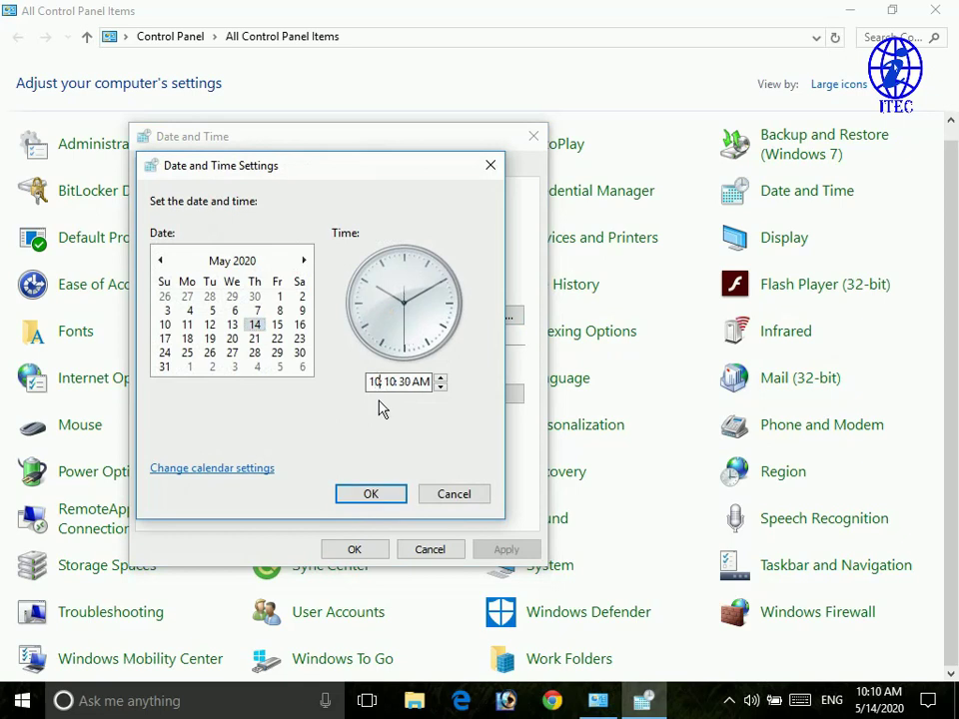
key(BackSpace)
text(7)
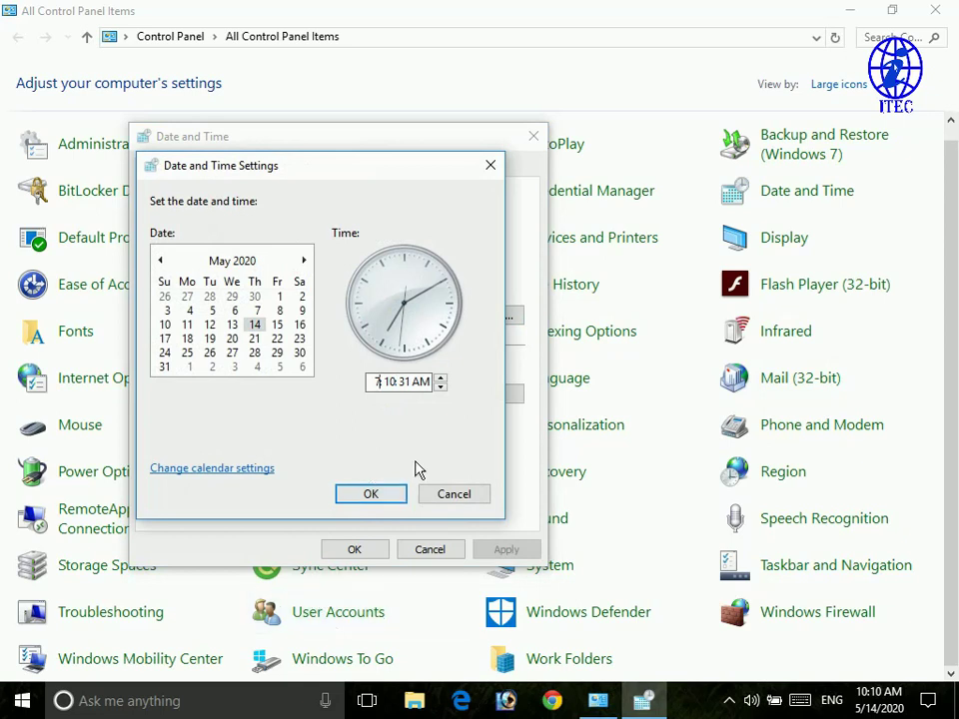
click(402, 382)
key(BackSpace)
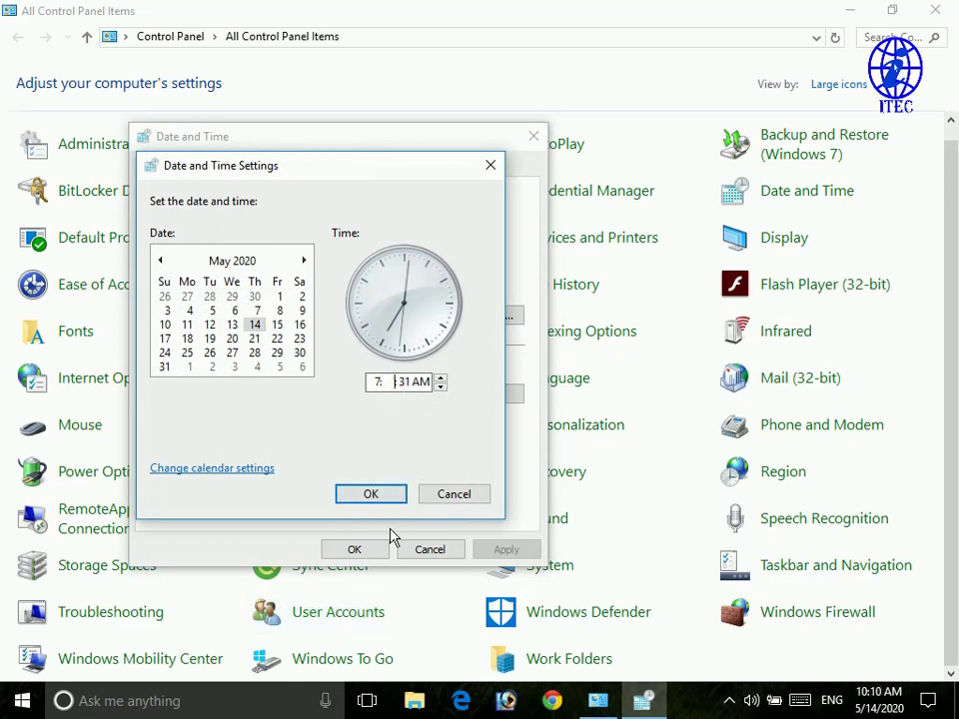
text(52)
click(428, 387)
key(Down)
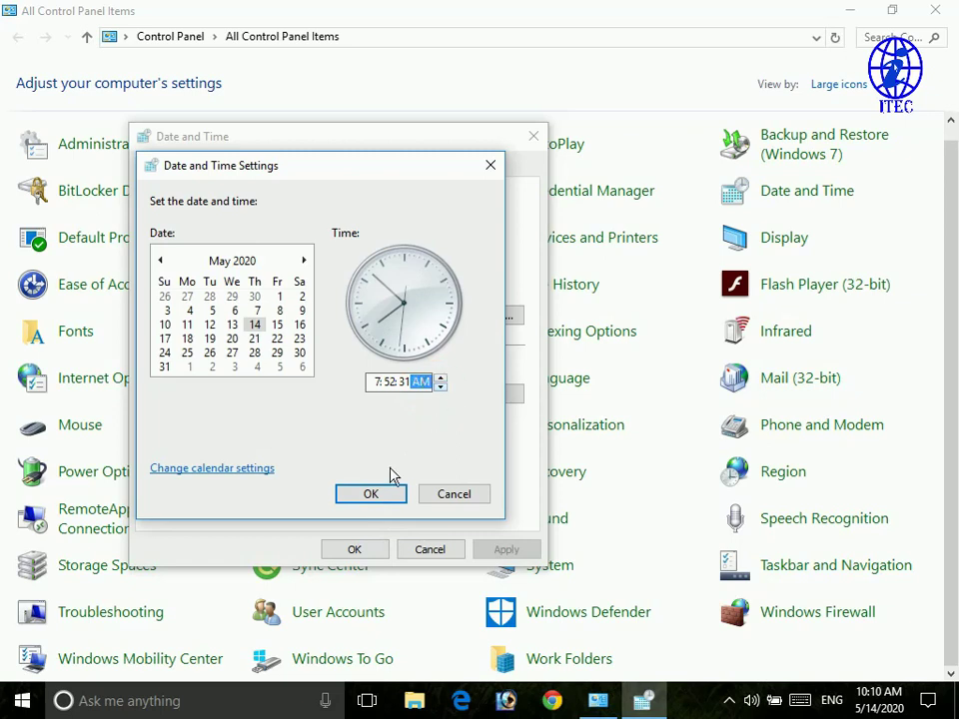
click(390, 499)
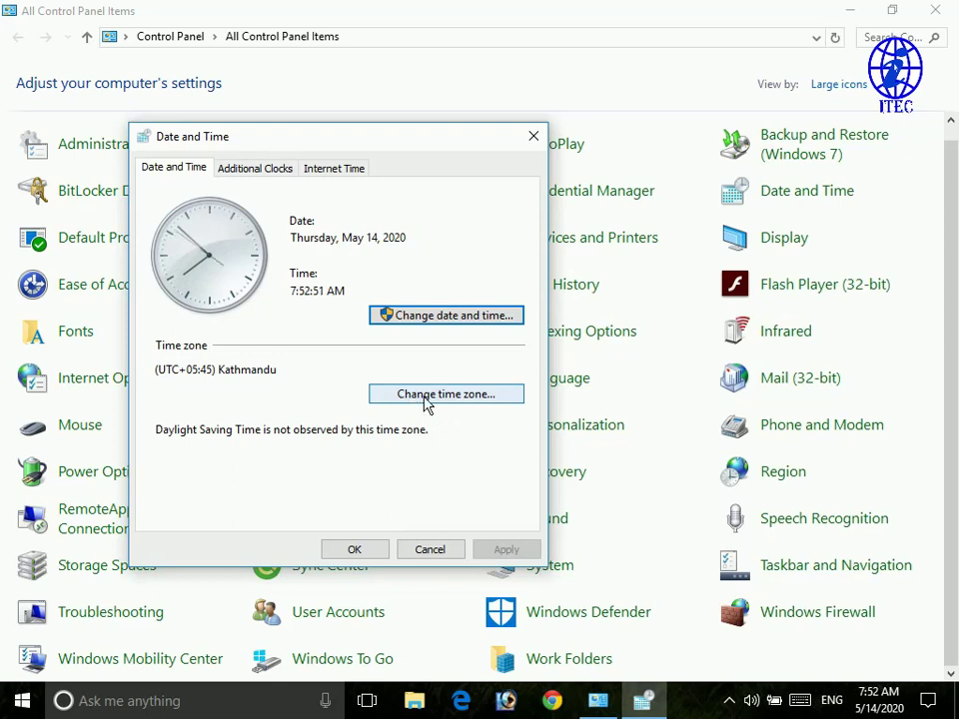
Step: Open the additional clocks settings and check how both extra clocks show in the taskbar calendar
click(257, 170)
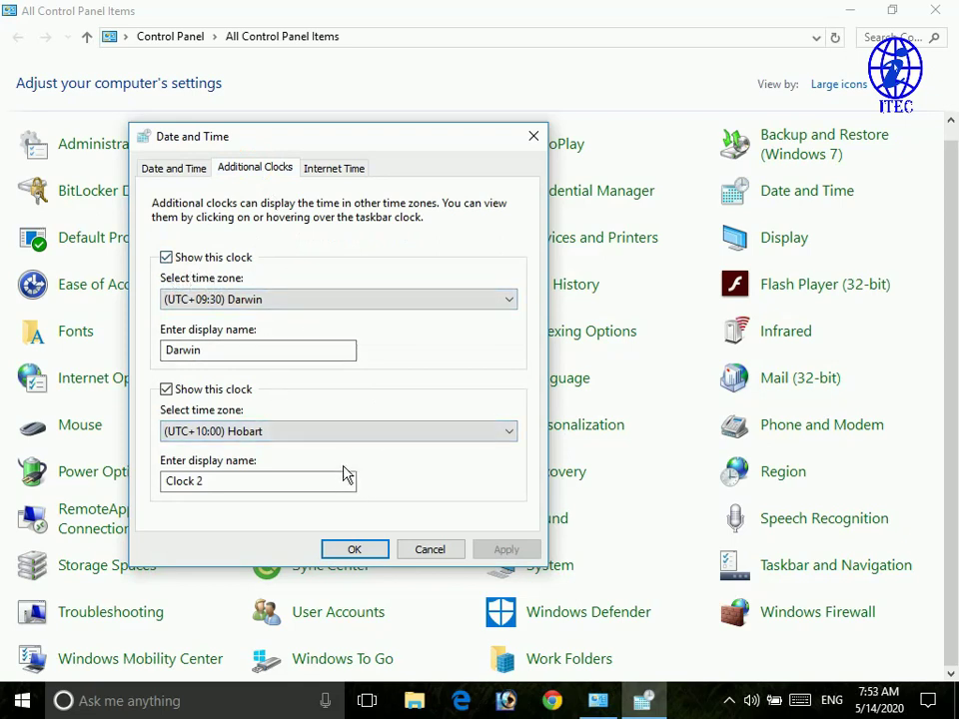
click(874, 707)
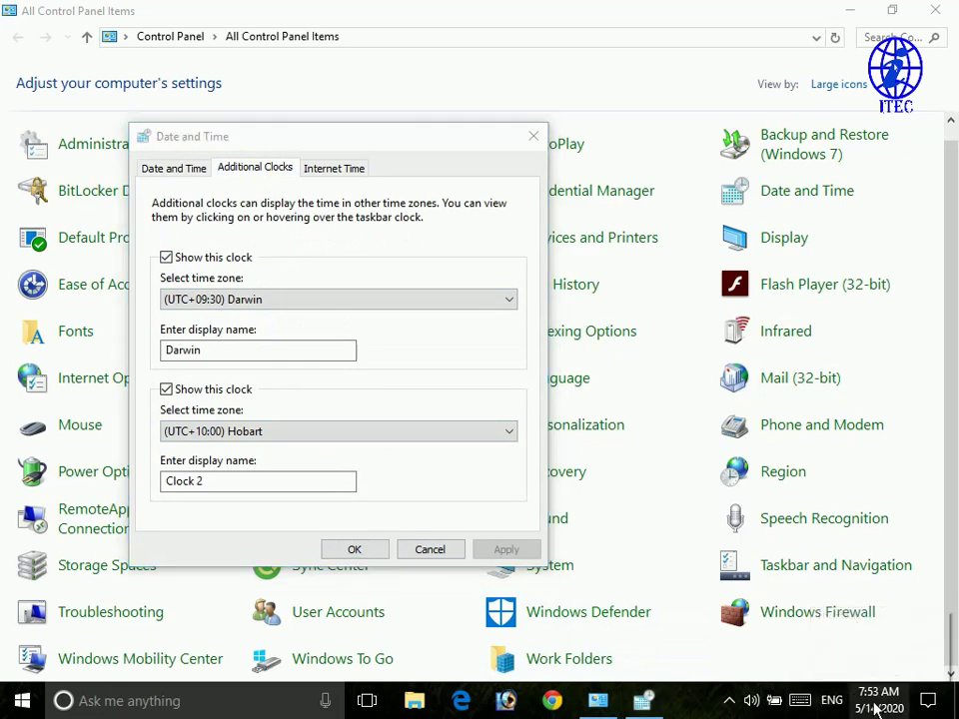
click(876, 707)
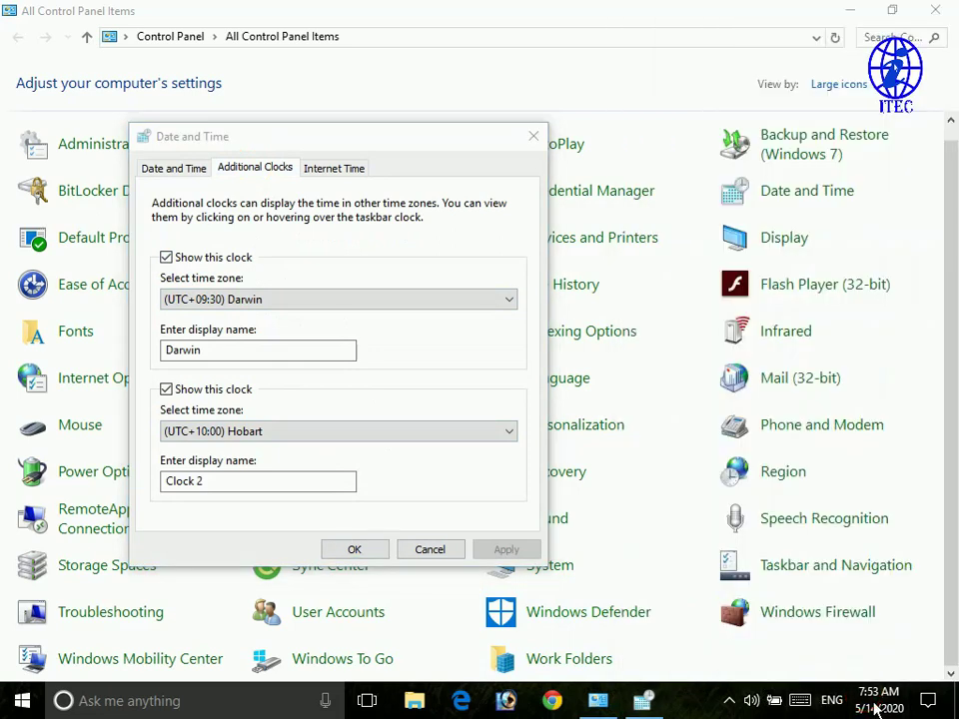
click(876, 707)
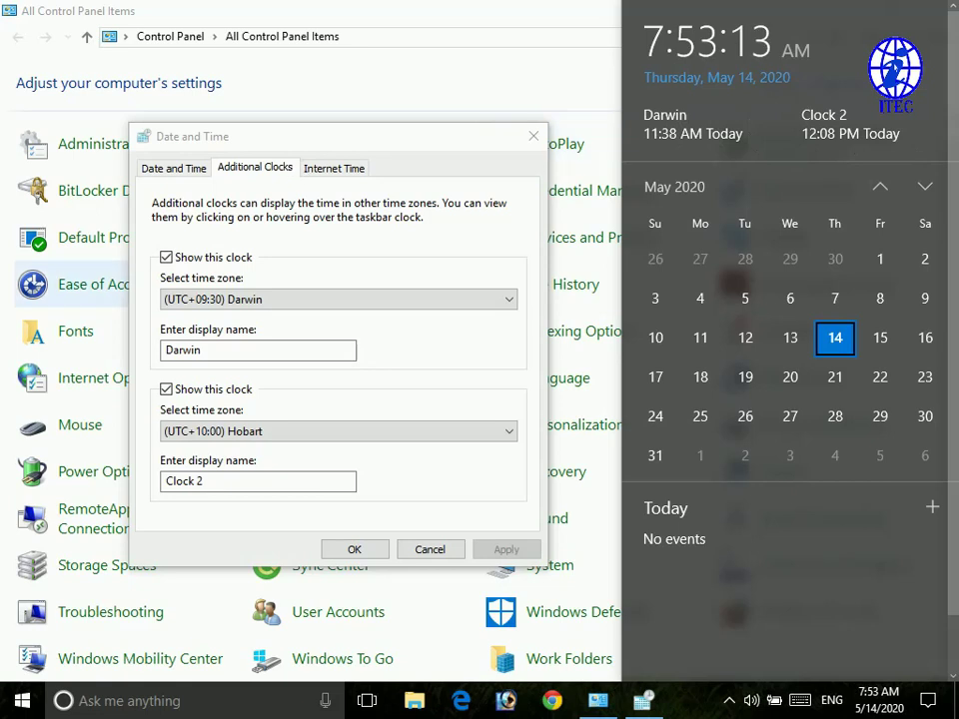
Step: Set the first additional clock's time zone to (UTC+08:00) Kuala Lumpur, Singapore and check it in the taskbar calendar
click(279, 302)
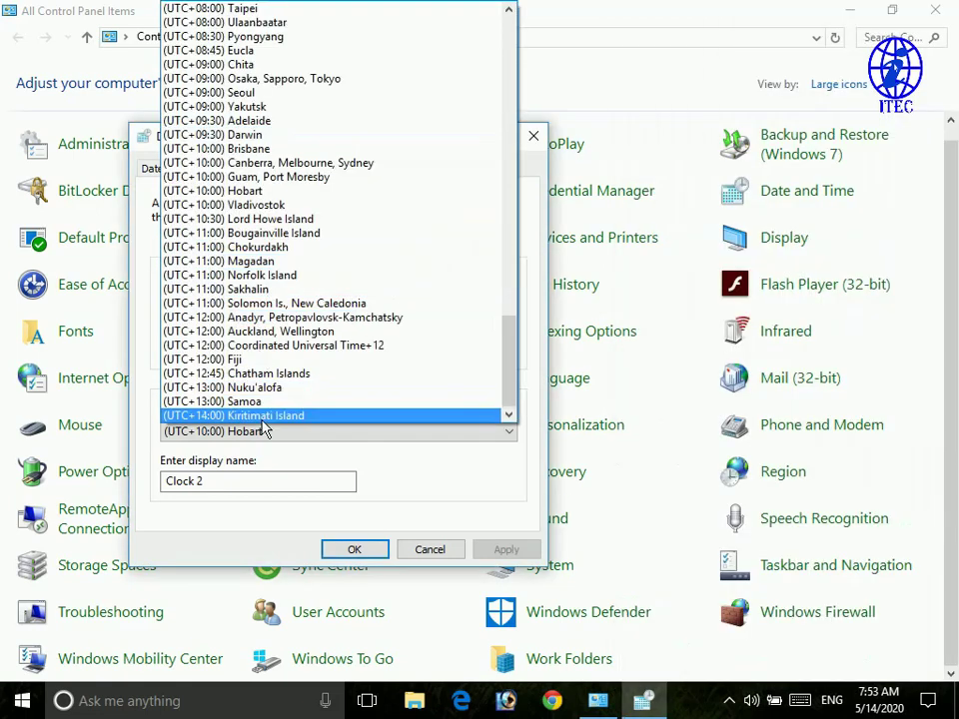
scroll(265, 135, up, 1)
scroll(271, 90, up, 2)
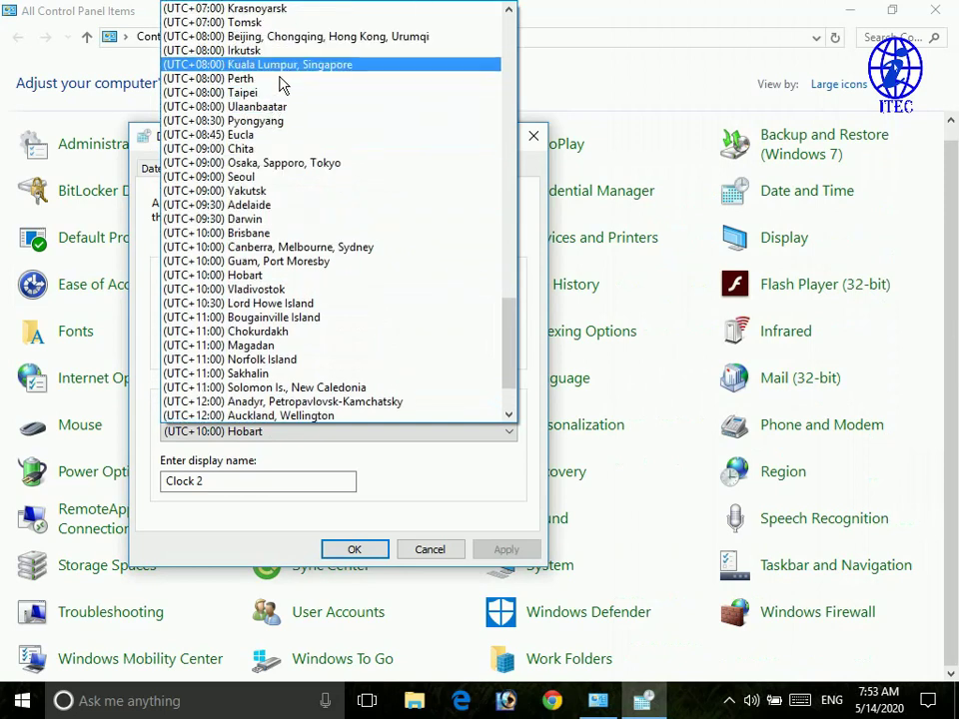
click(280, 72)
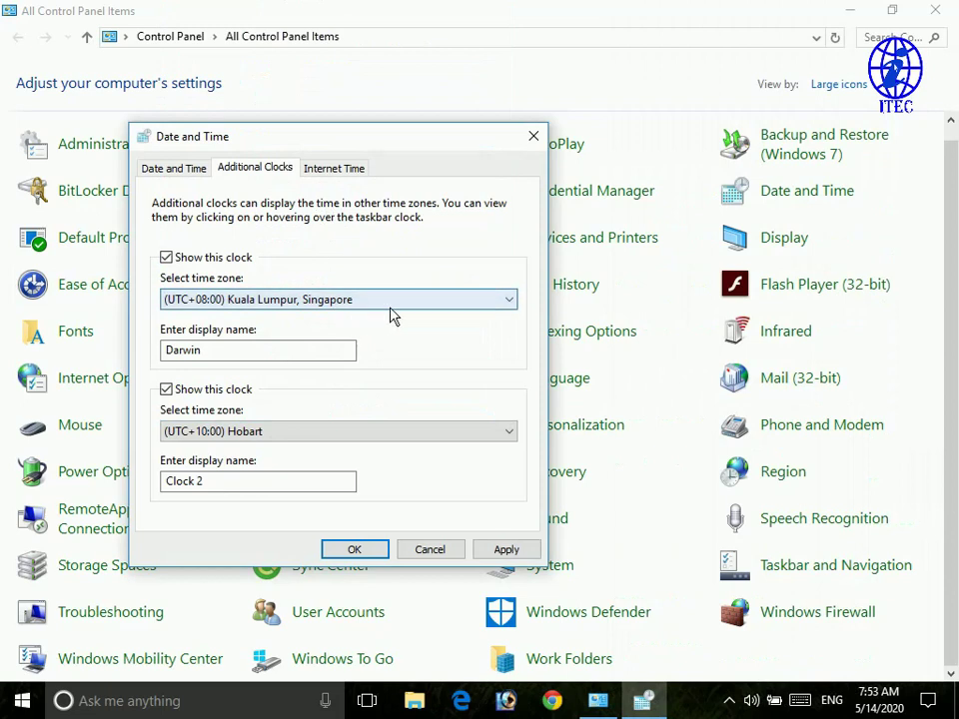
click(355, 549)
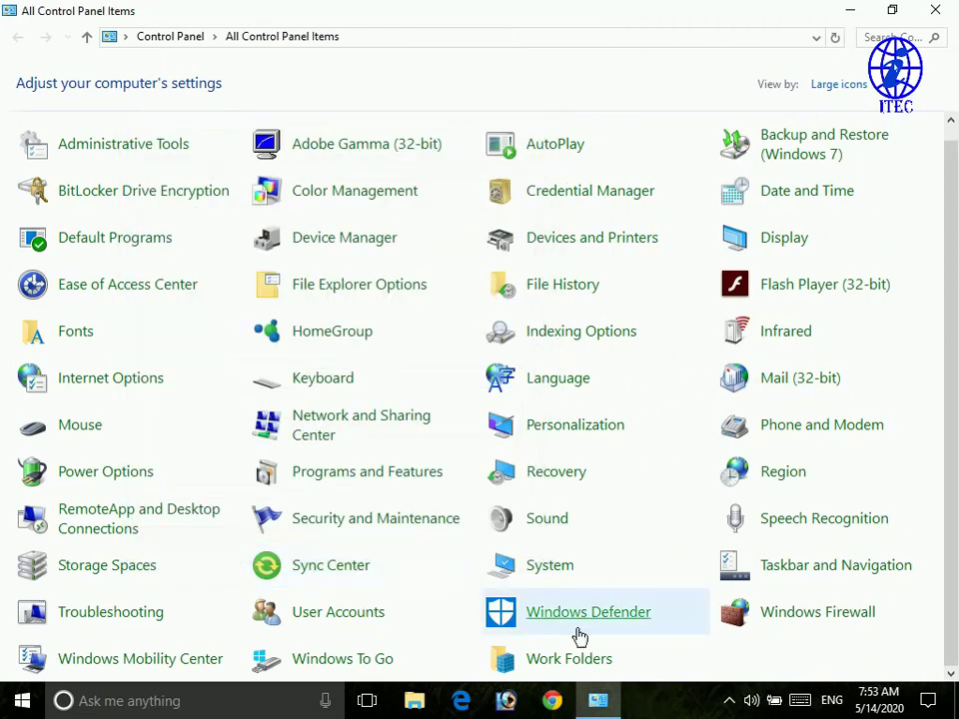
click(879, 699)
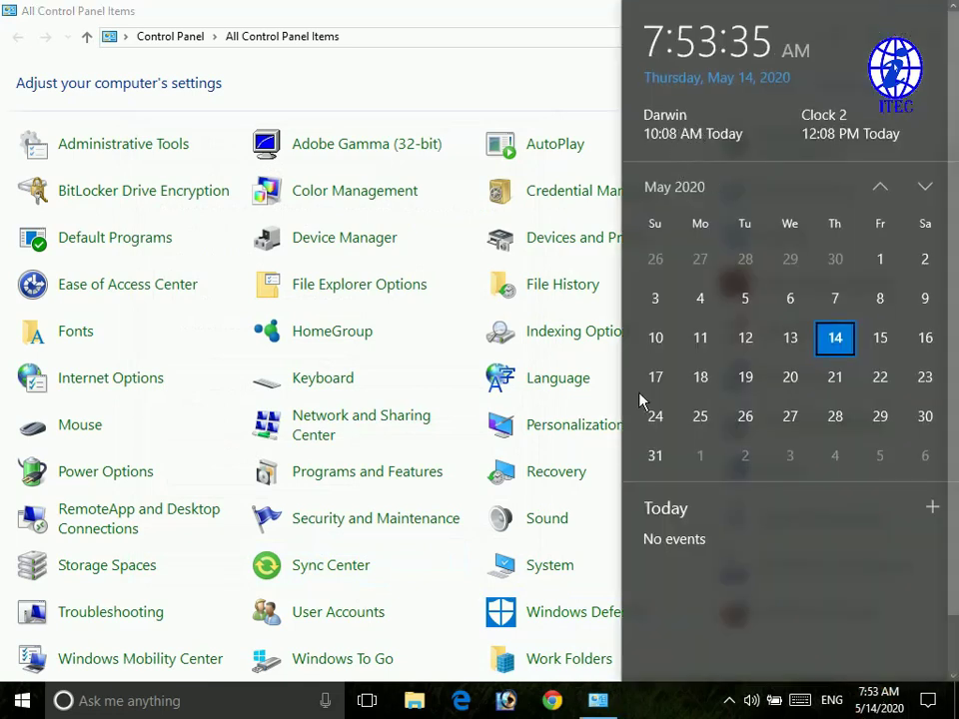
key(Escape)
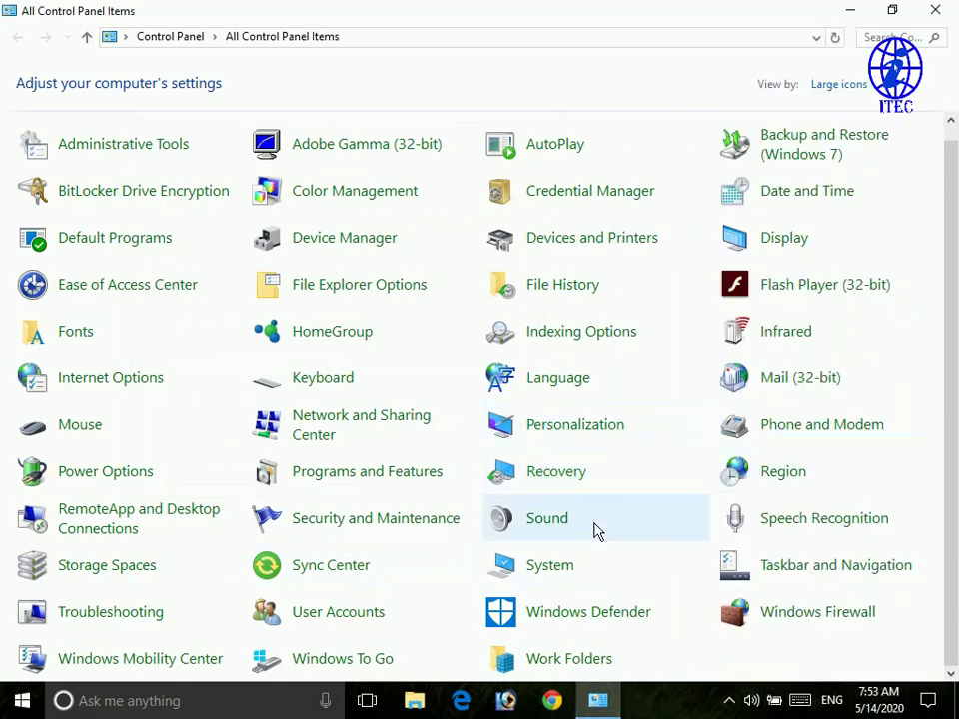
Step: Open the additional clocks settings in Date and Time and rename the first clock as Clock 1
scroll(596, 529, up, 1)
click(796, 200)
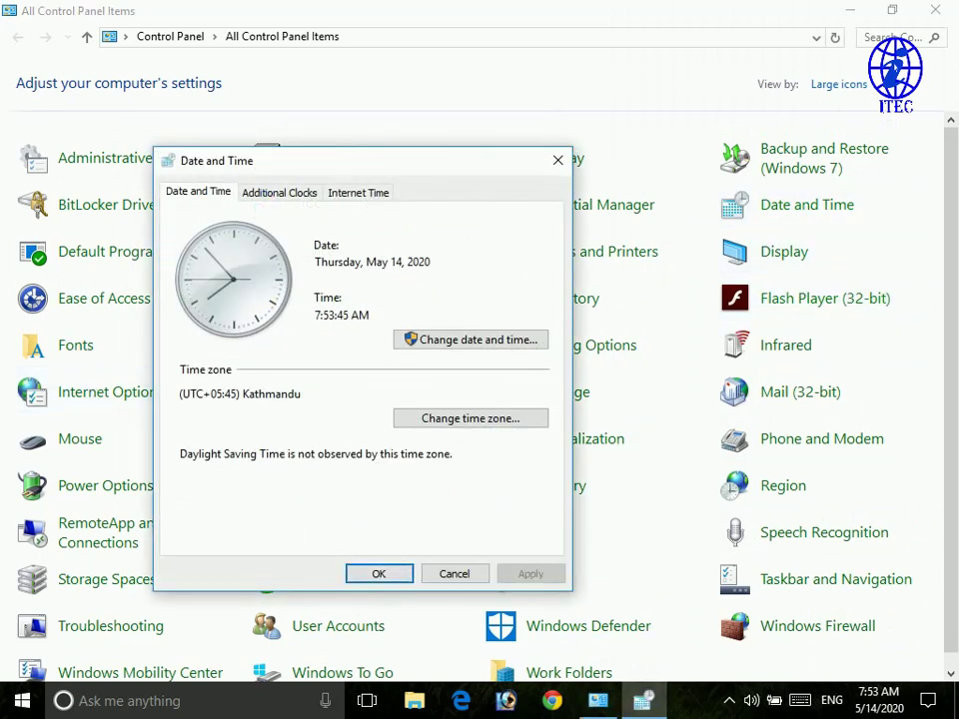
click(295, 198)
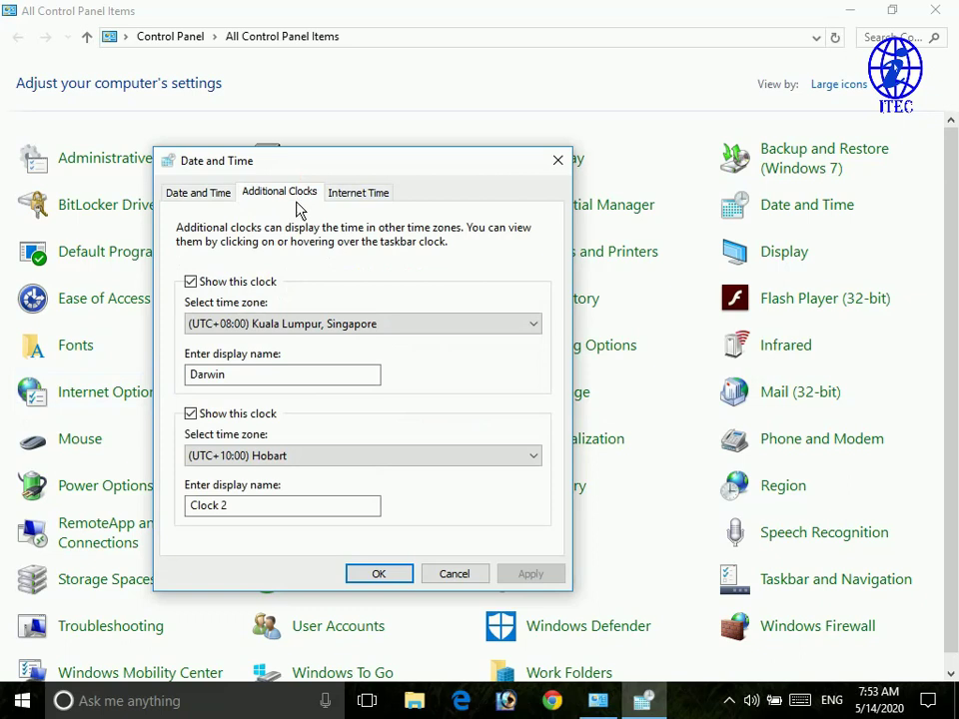
drag(238, 375, 122, 403)
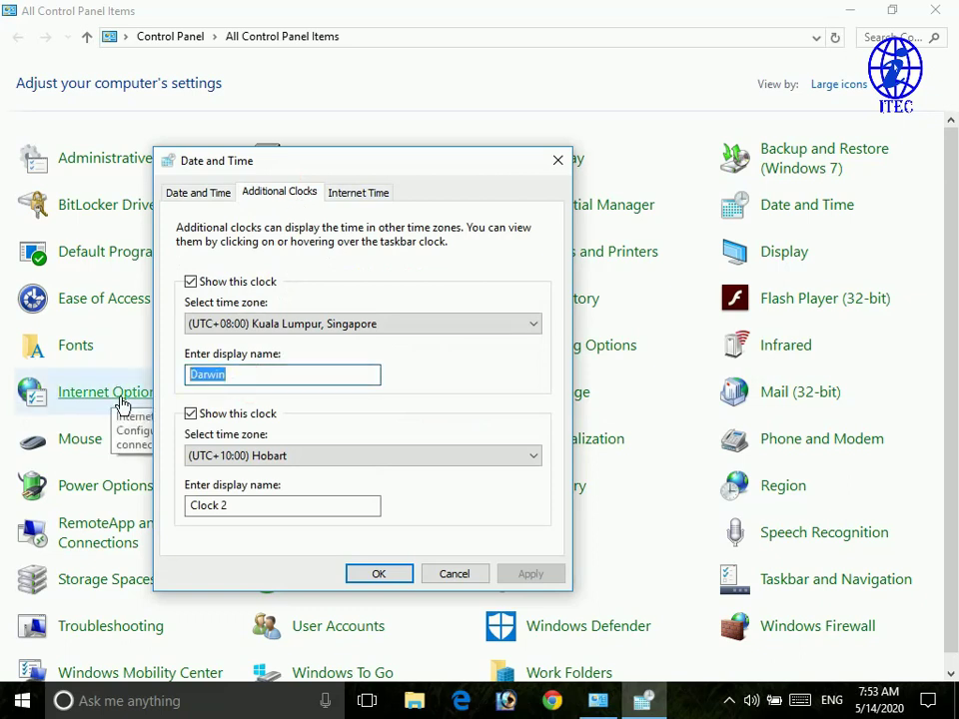
text(Clock)
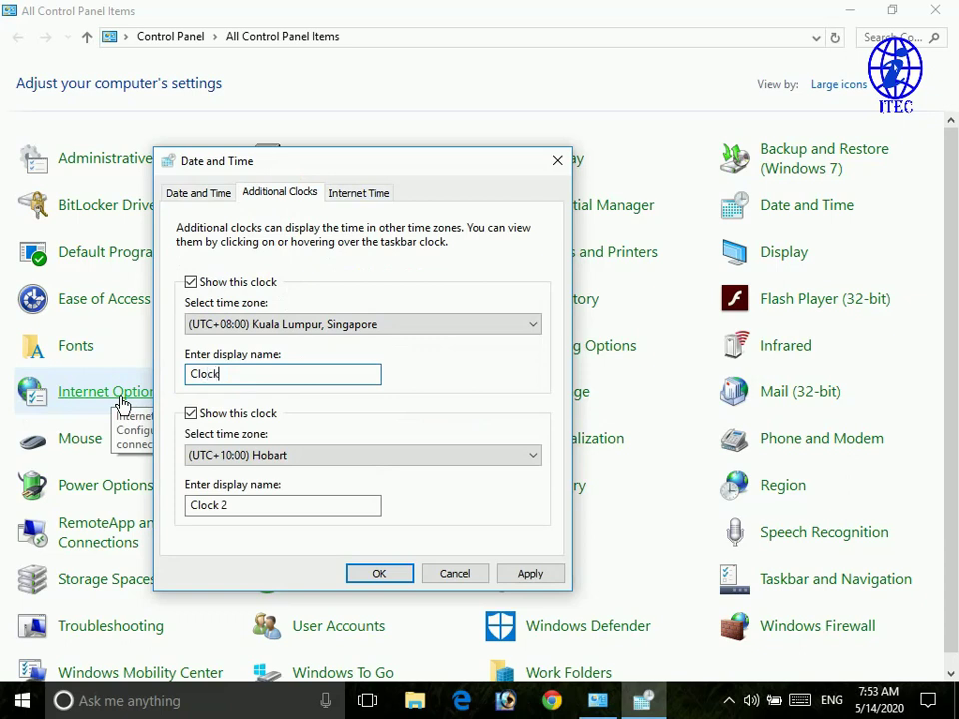
text(1)
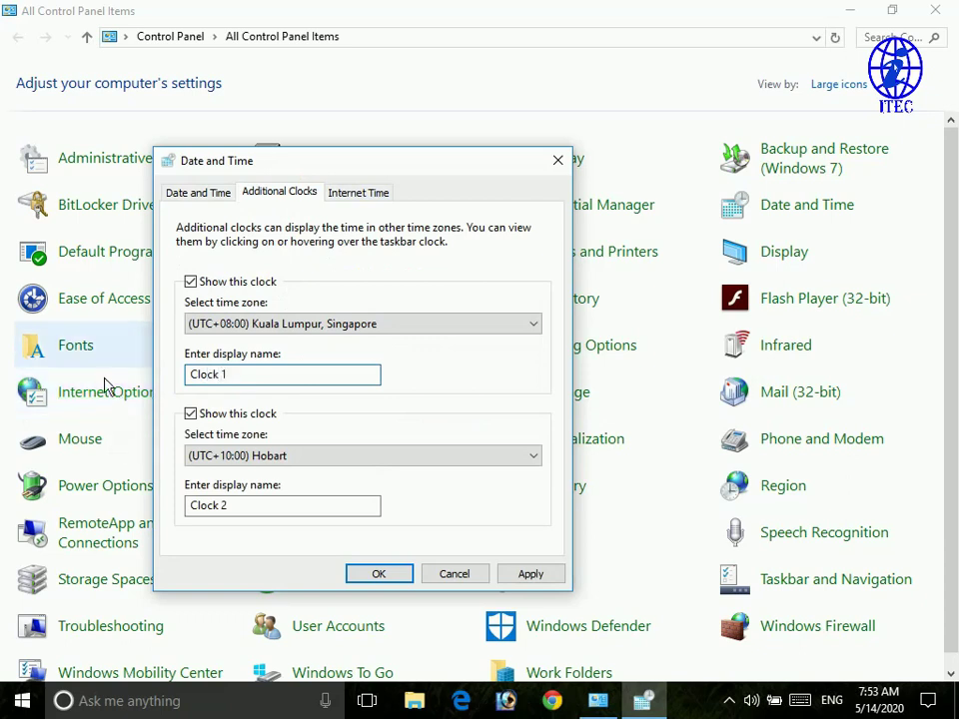
Step: Set Clock 1's time zone to (UTC+12:00) Fiji, keep Hobart for Clock 2, and check both in the taskbar calendar
click(279, 331)
scroll(279, 350, down, 2)
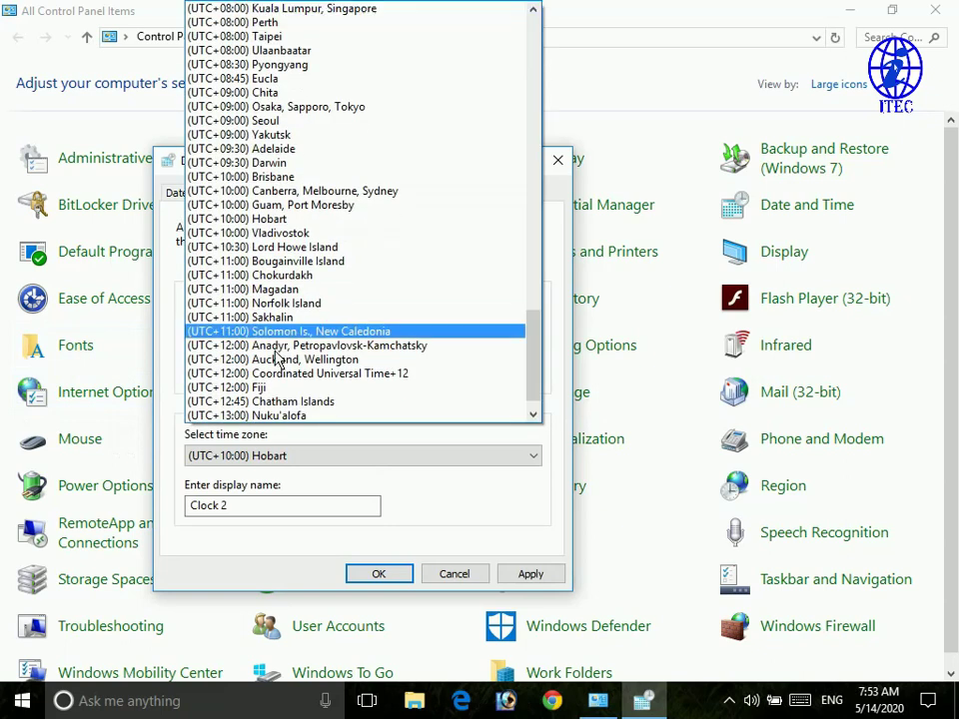
click(272, 362)
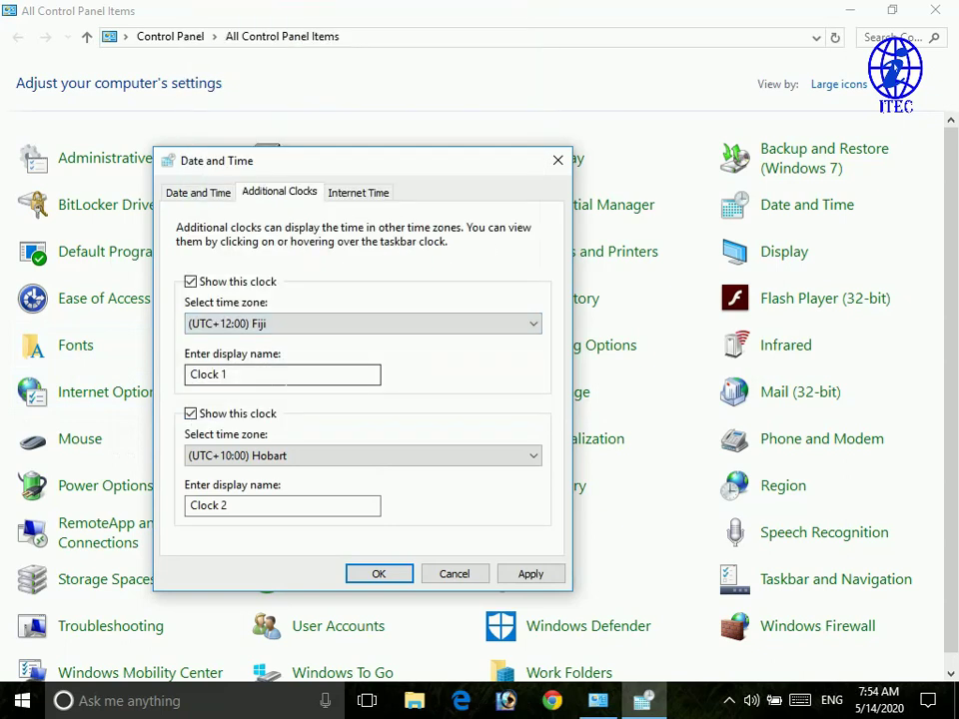
click(272, 458)
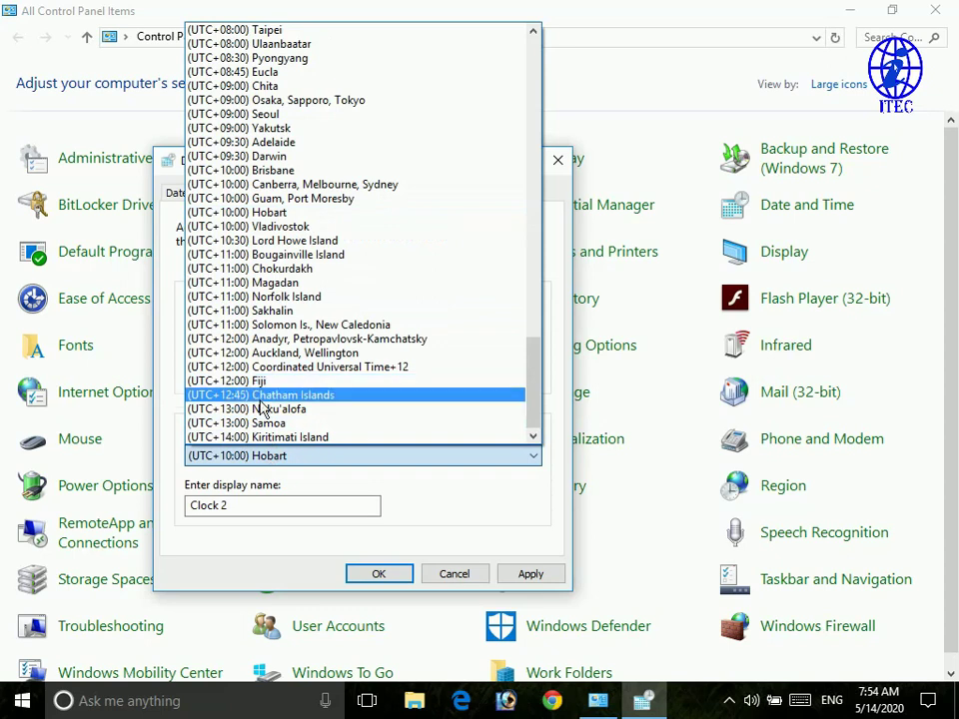
click(281, 221)
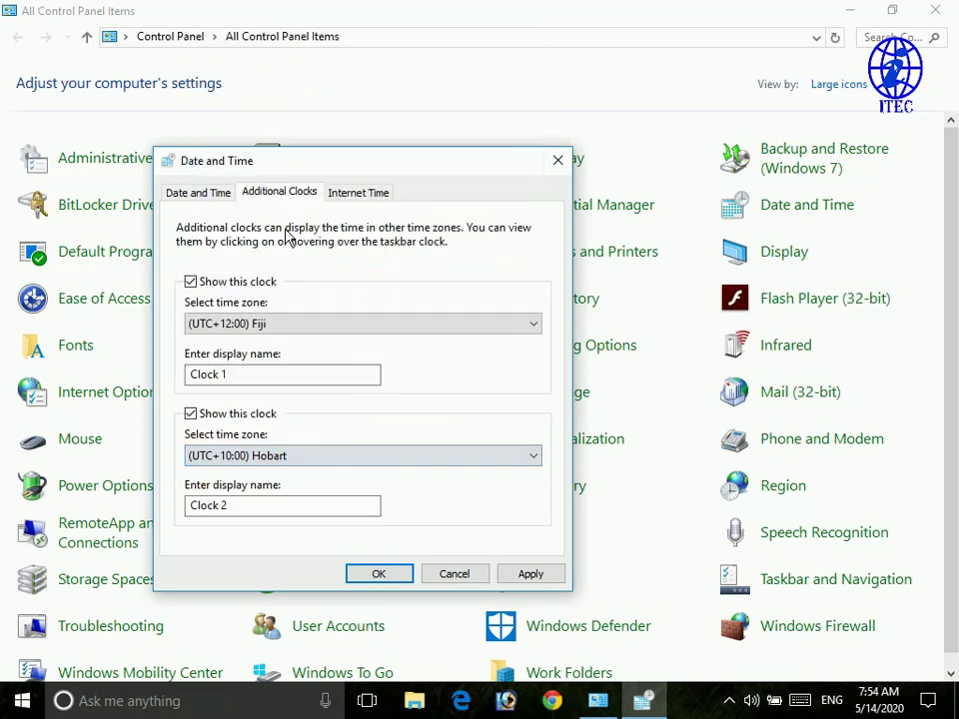
click(388, 581)
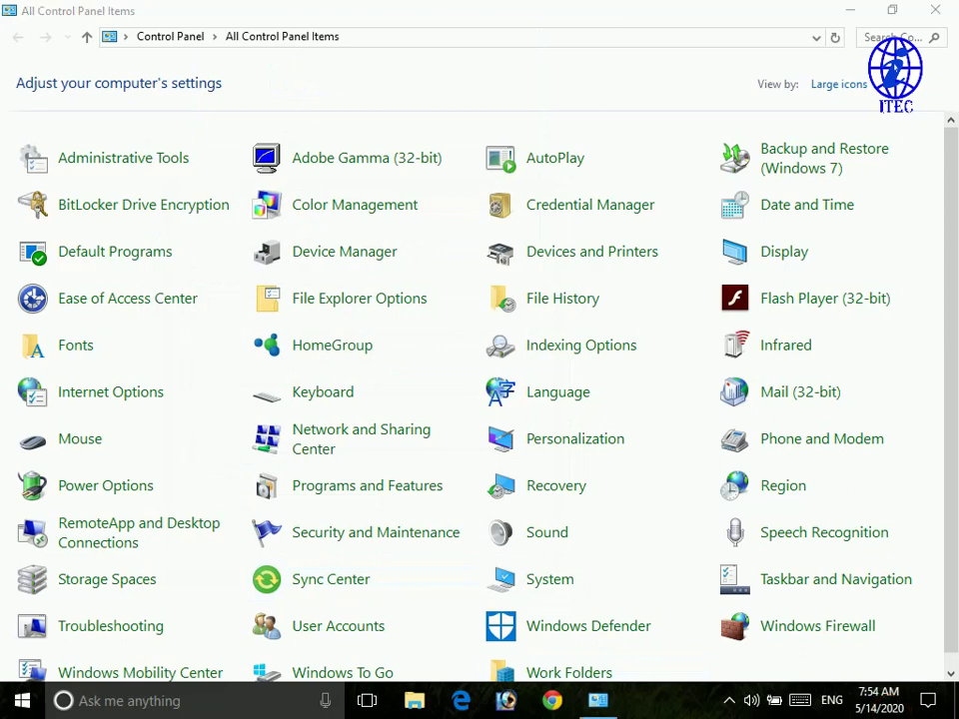
click(879, 700)
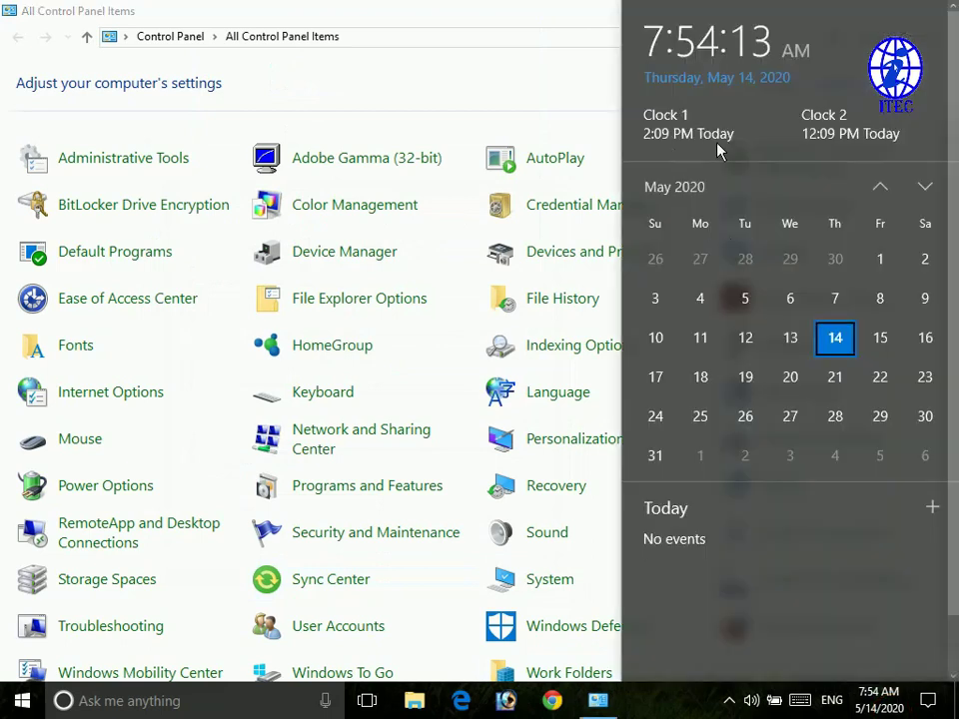
click(530, 110)
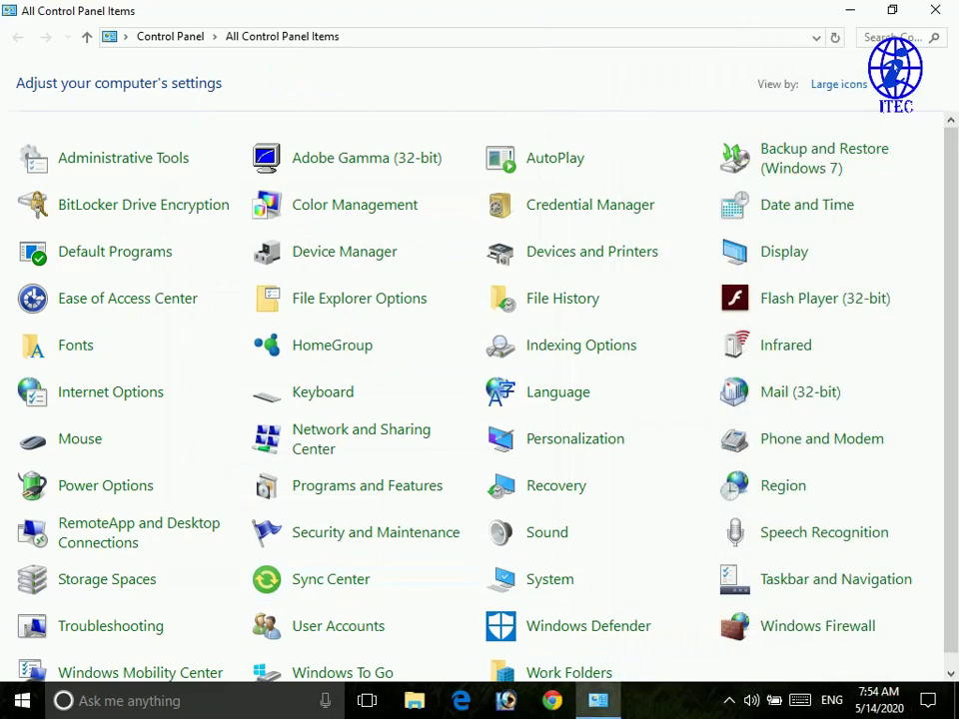
Step: Turn off both additional clocks in Date and Time, apply the change, and check the taskbar calendar
click(796, 210)
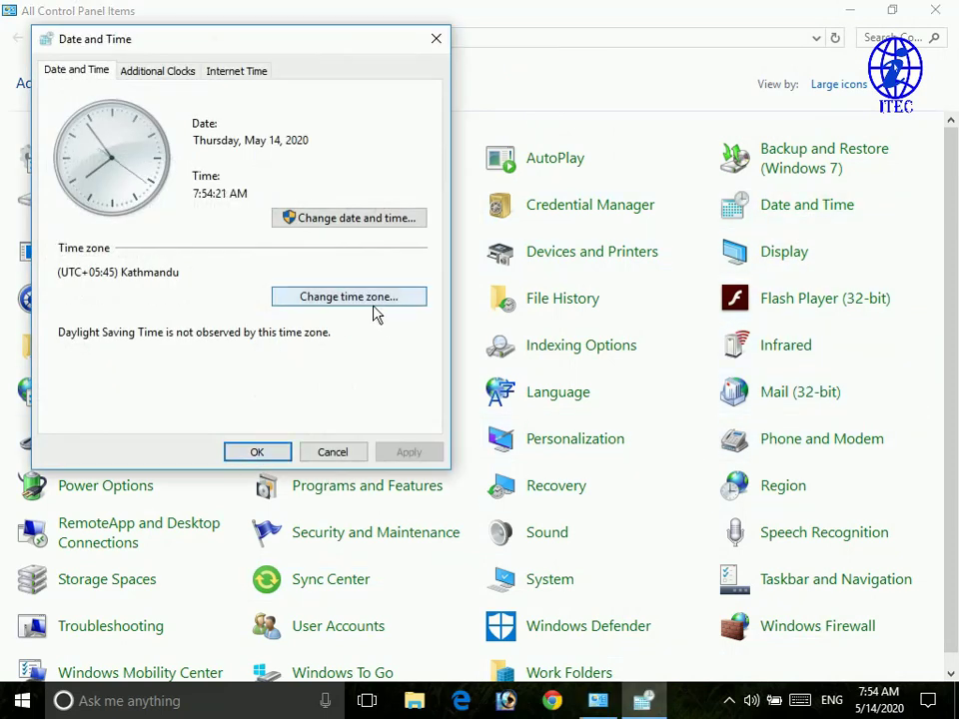
click(177, 72)
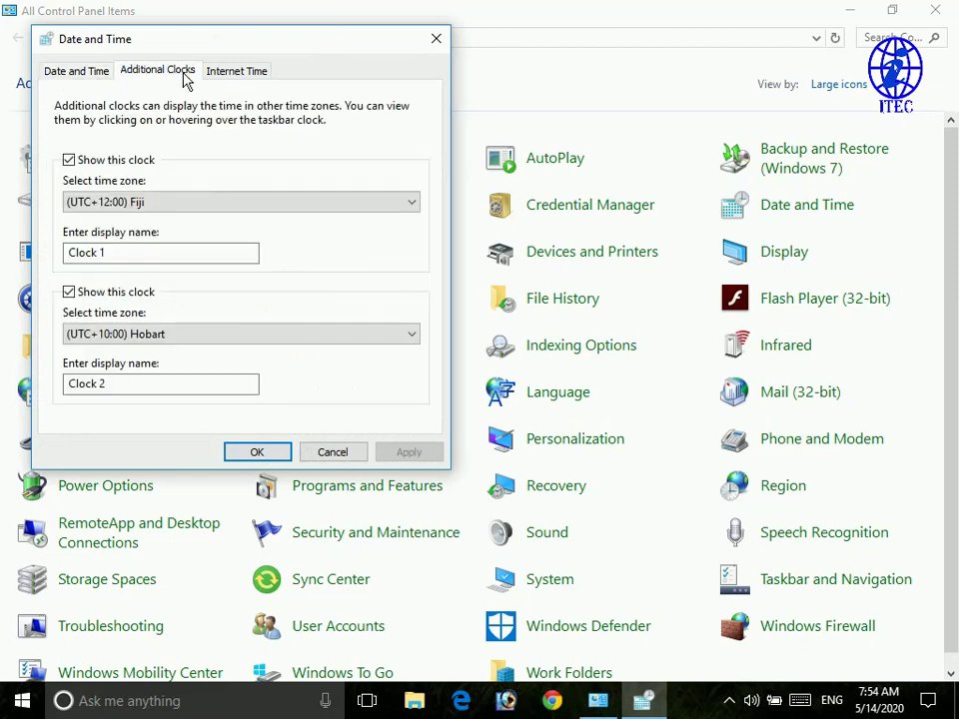
click(68, 160)
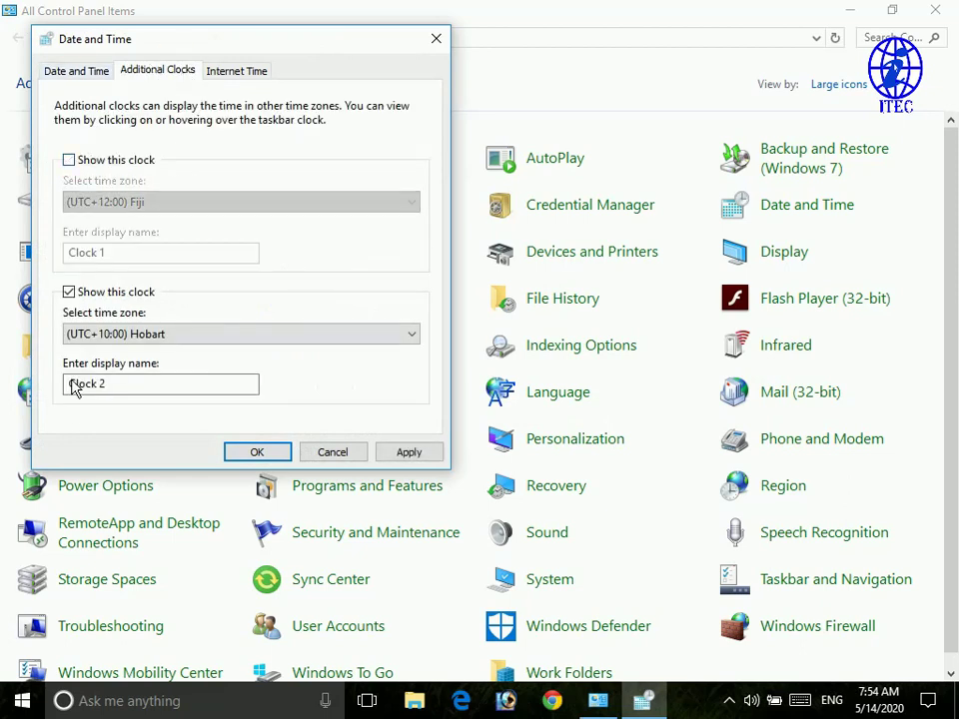
click(85, 293)
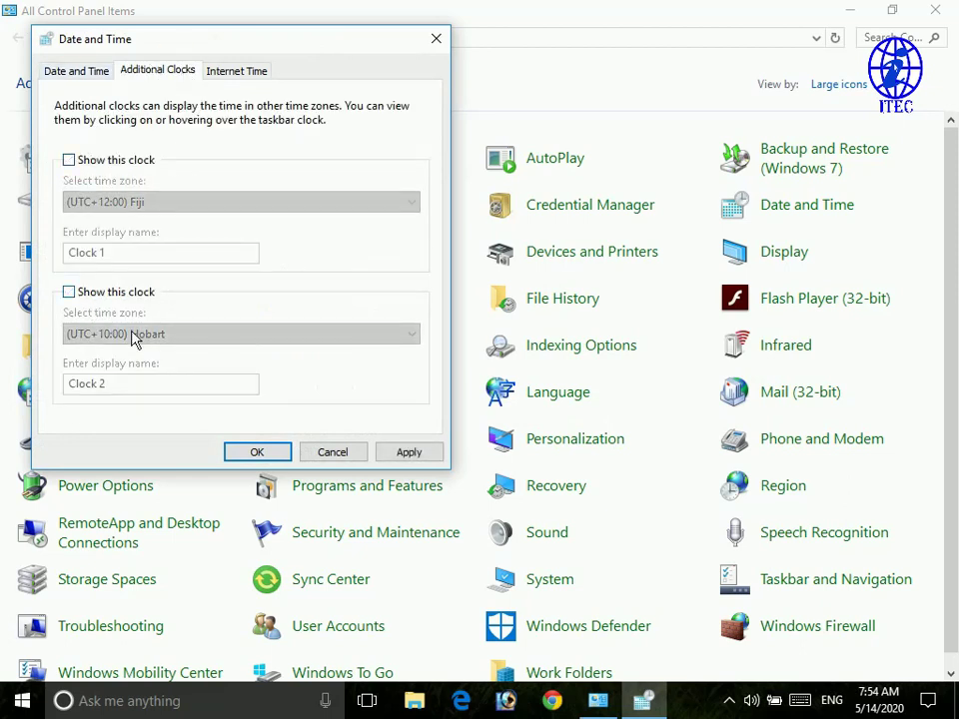
click(417, 456)
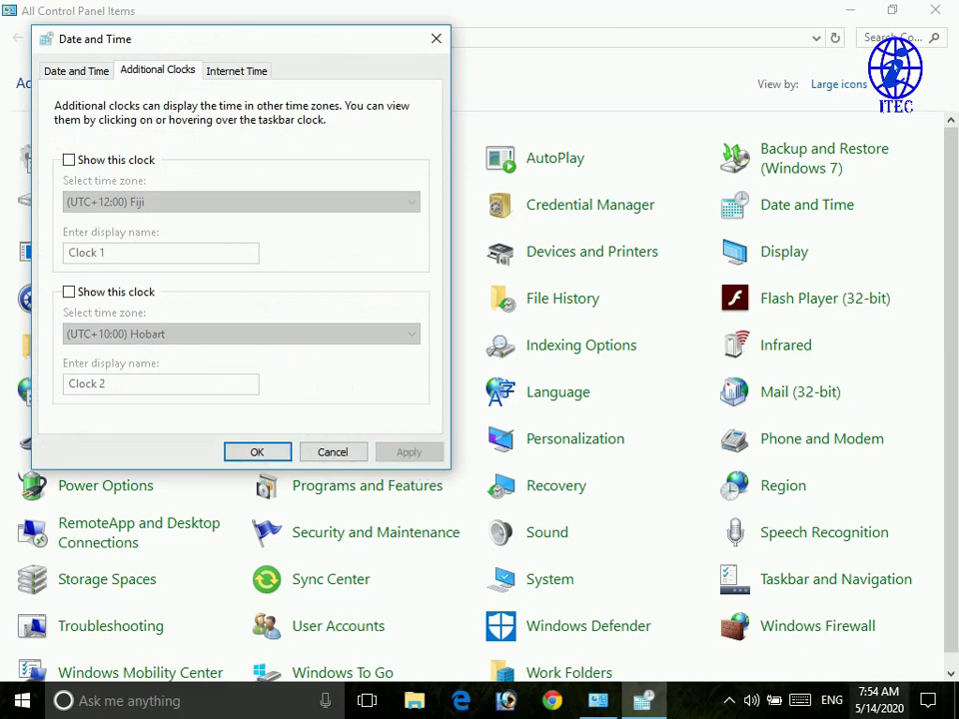
click(879, 700)
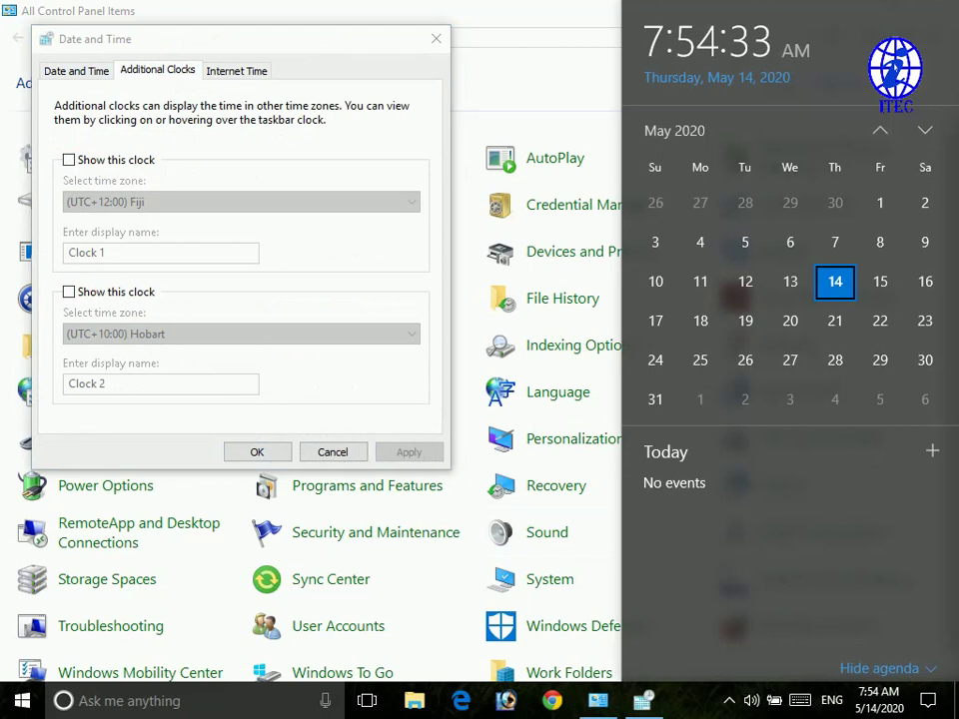
click(512, 421)
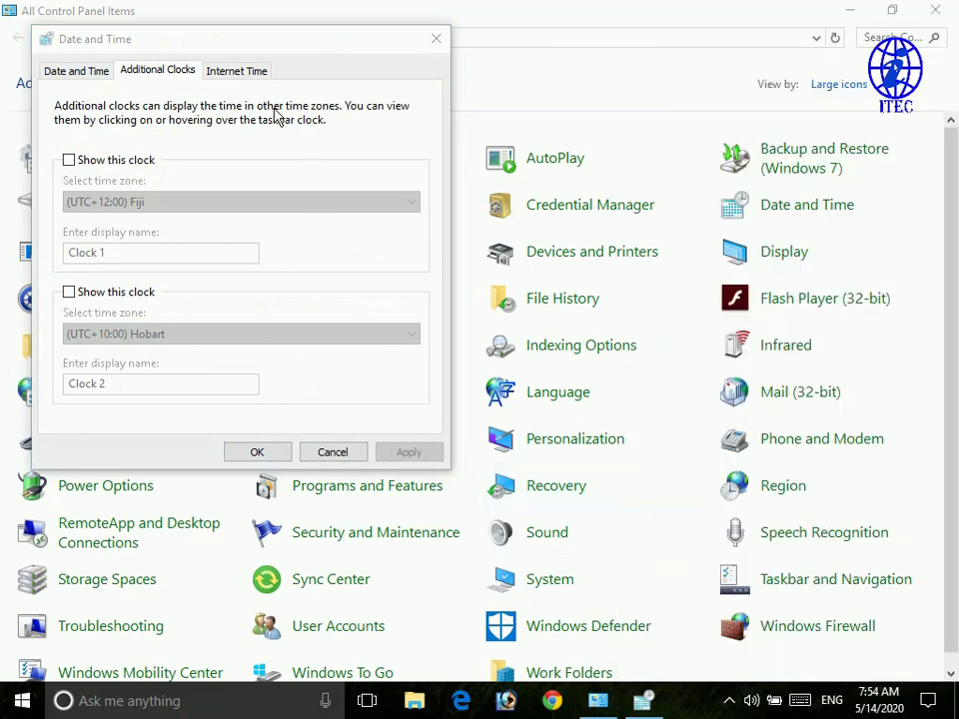
Step: Open the Internet time settings and try to synchronize immediately with the time.windows.com server
click(251, 78)
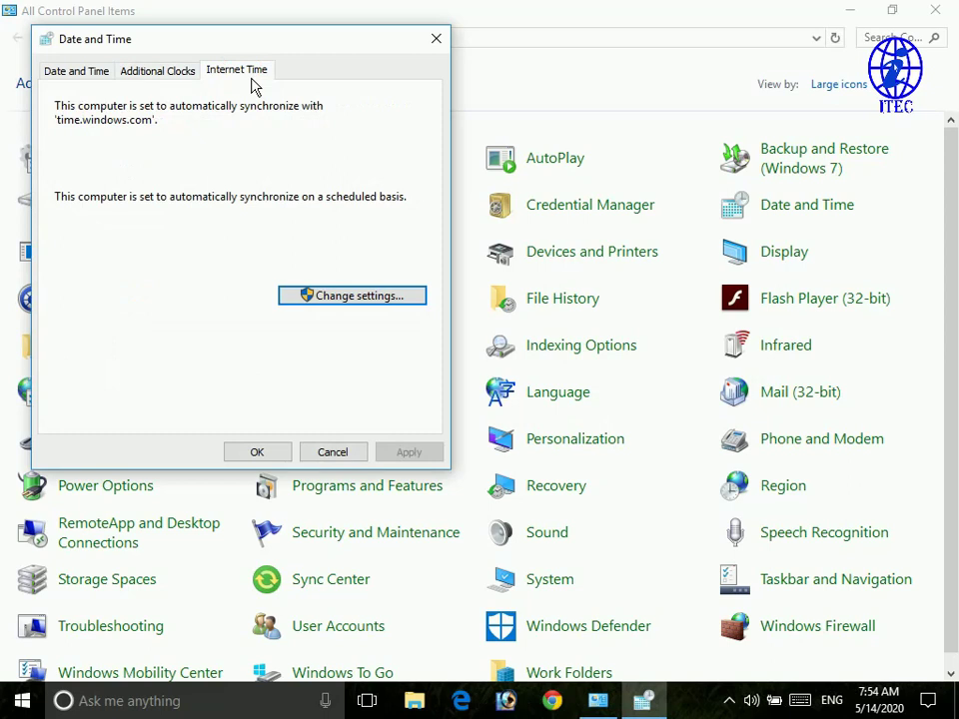
click(344, 300)
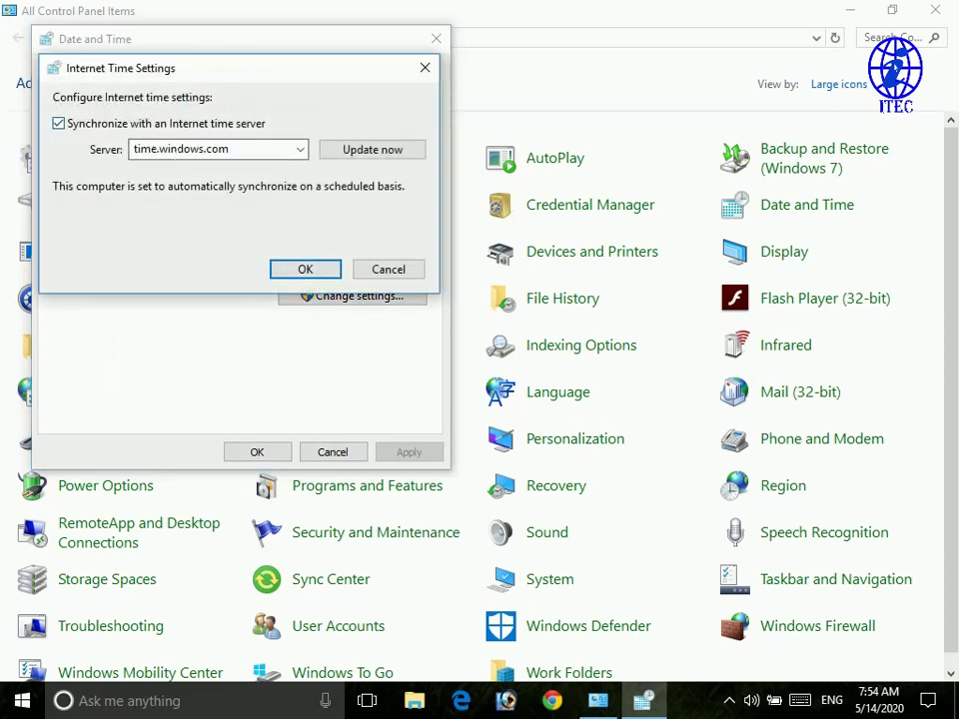
click(383, 159)
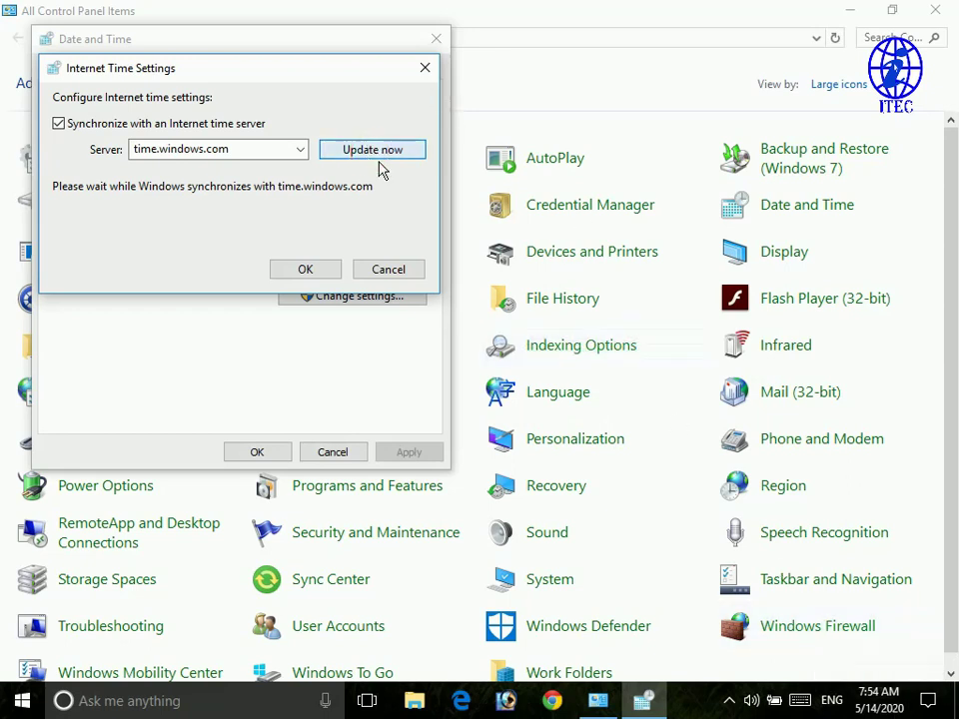
click(436, 84)
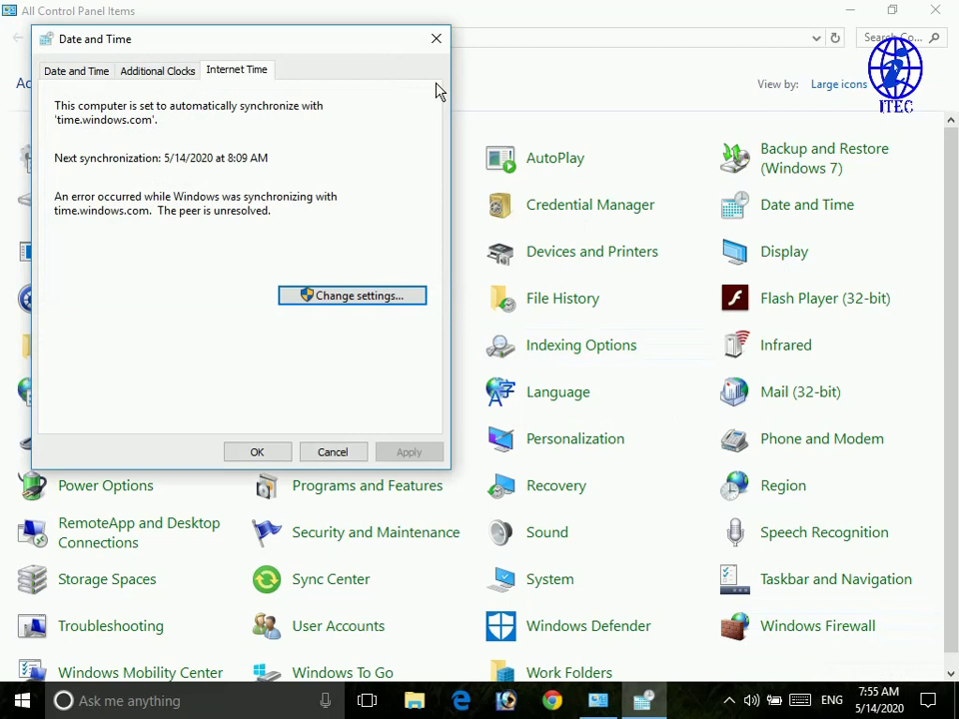
Step: Review the main date and time settings, and close both the Date and Time dialog and Control Panel
click(65, 74)
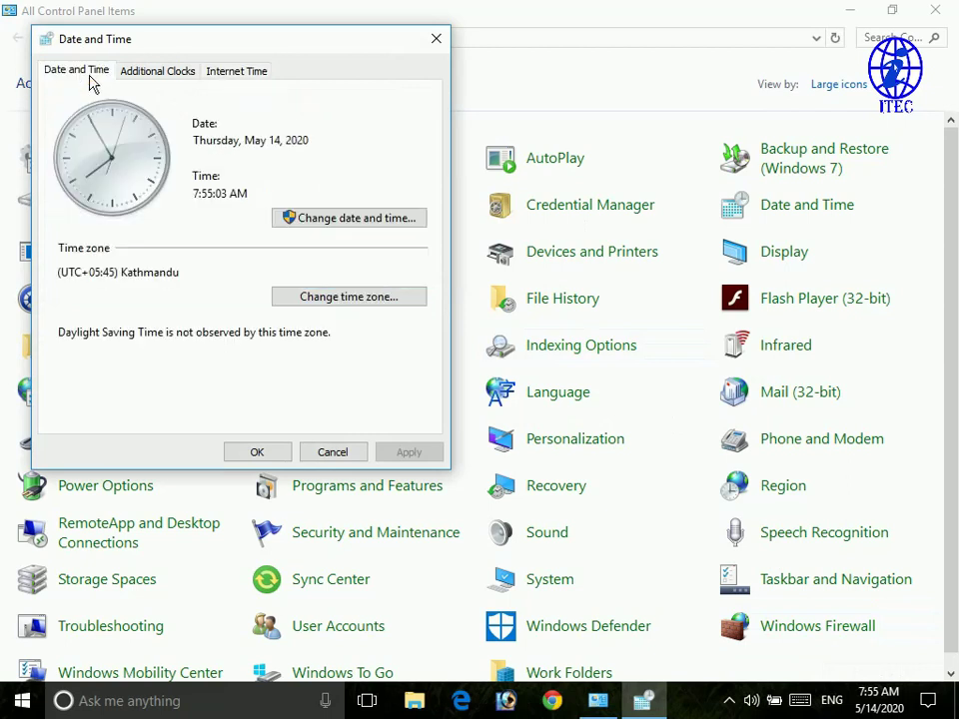
click(438, 42)
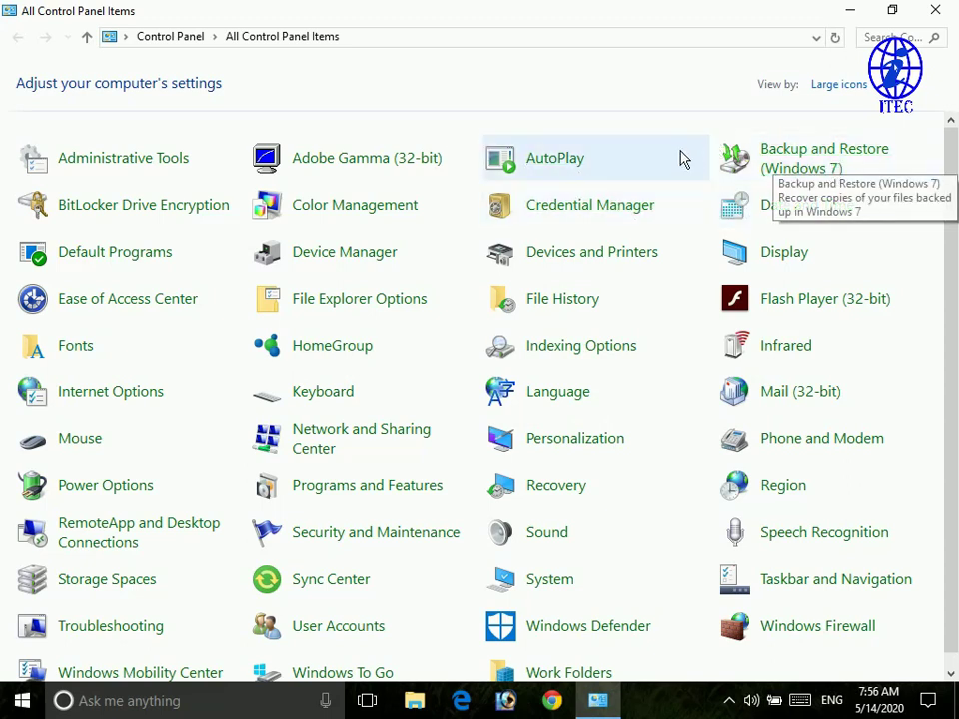
click(936, 12)
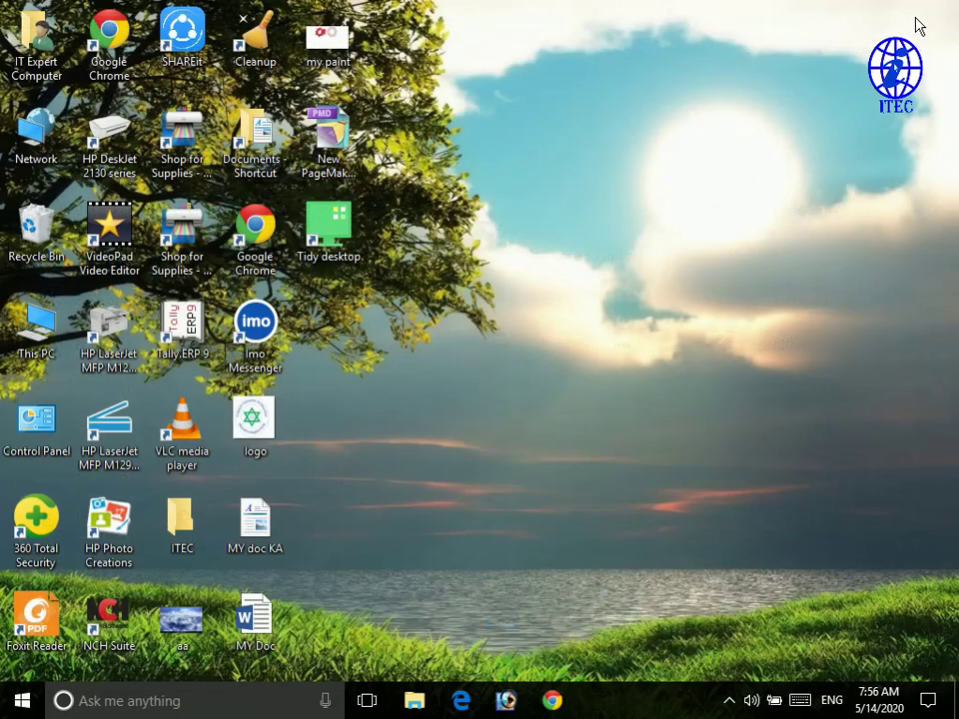
Step: Open the context menu of the empty desktop
right_click(517, 156)
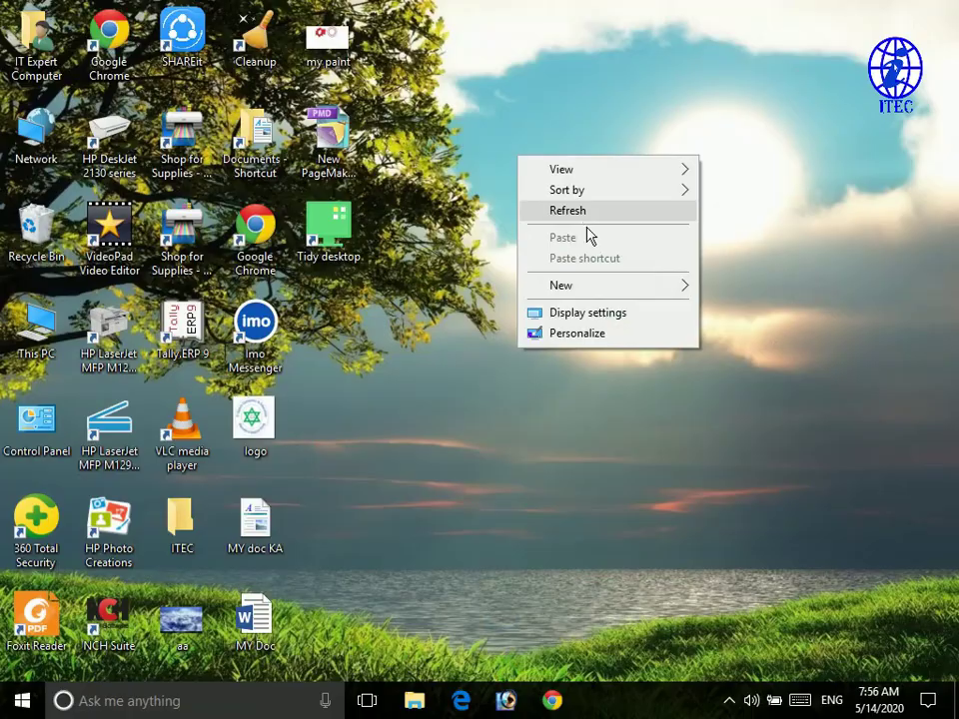